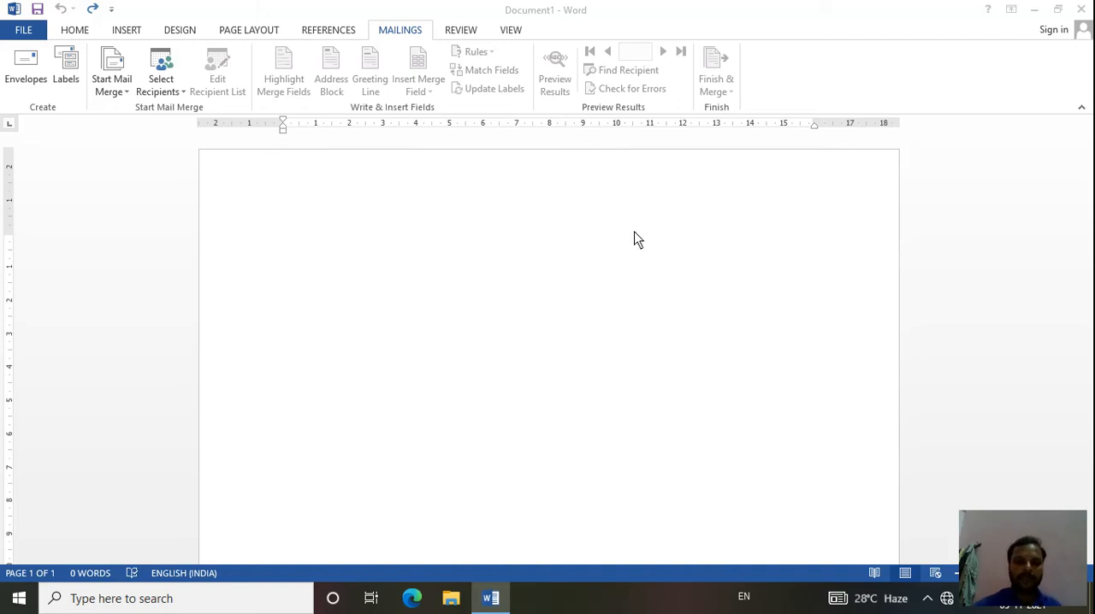
- Start a new envelope and enter a delivery address with To, ABC and VCF on separate lines
{"action": "left_click", "coordinate": [429, 151]}
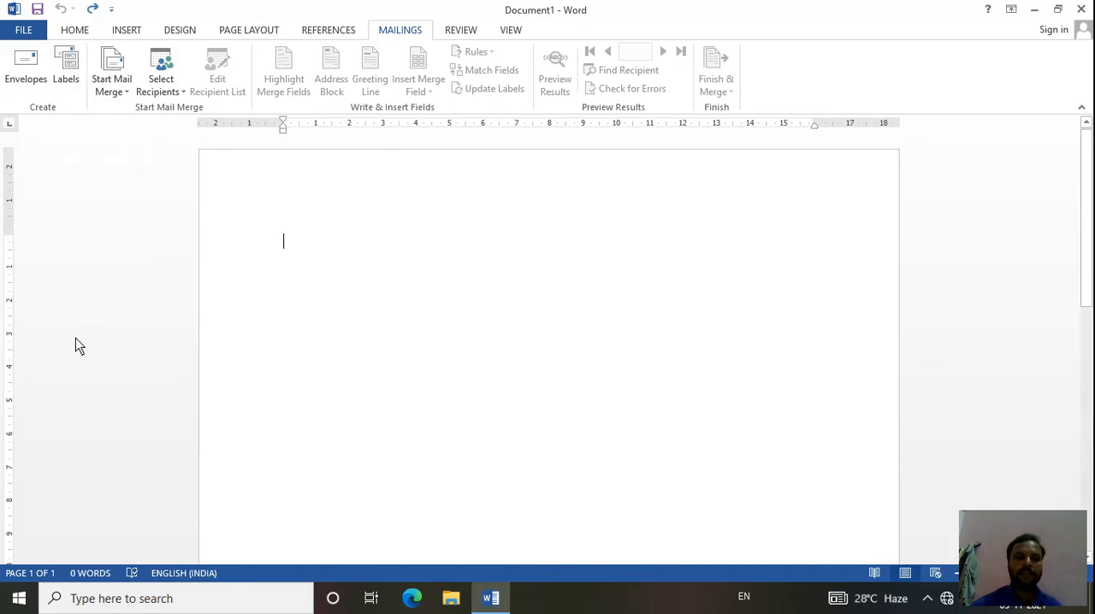
{"action": "left_click", "coordinate": [37, 69]}
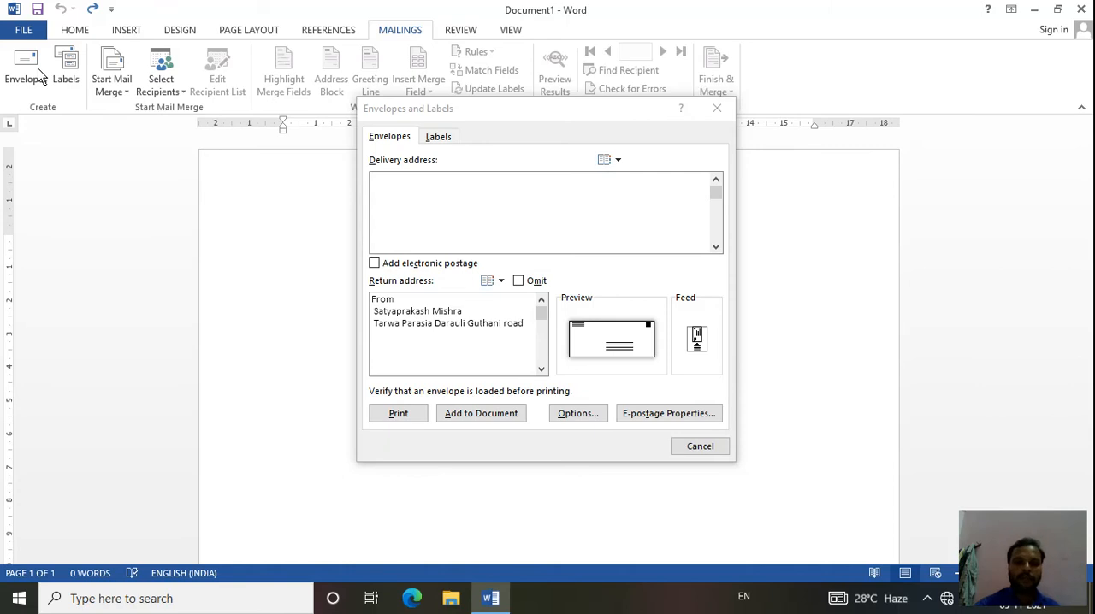
{"action": "left_click", "coordinate": [402, 361]}
{"action": "left_click", "coordinate": [418, 203]}
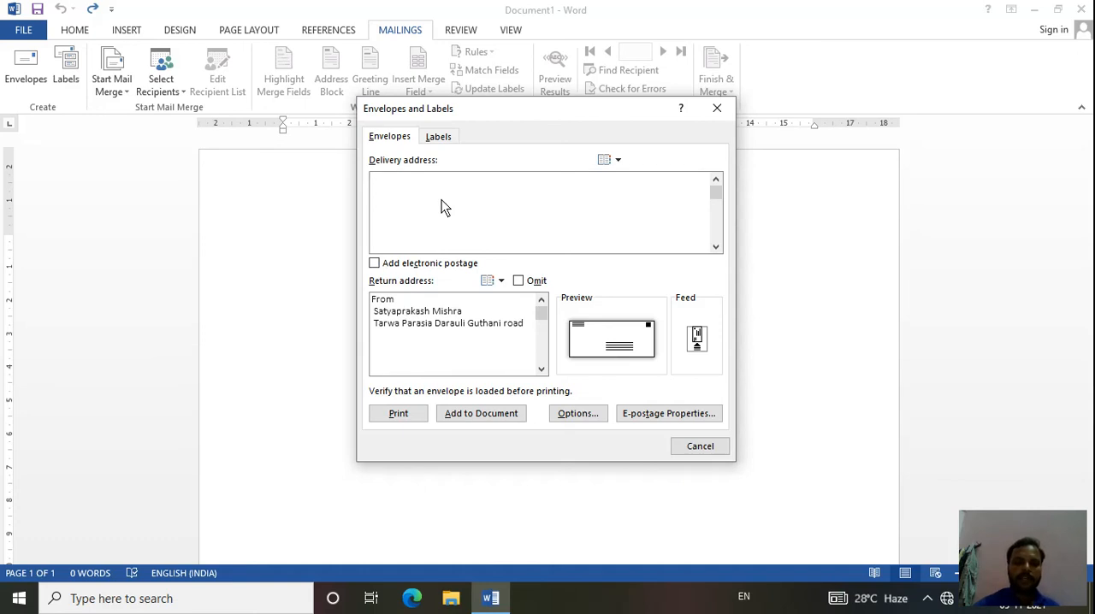
{"action": "type", "text": "To "}
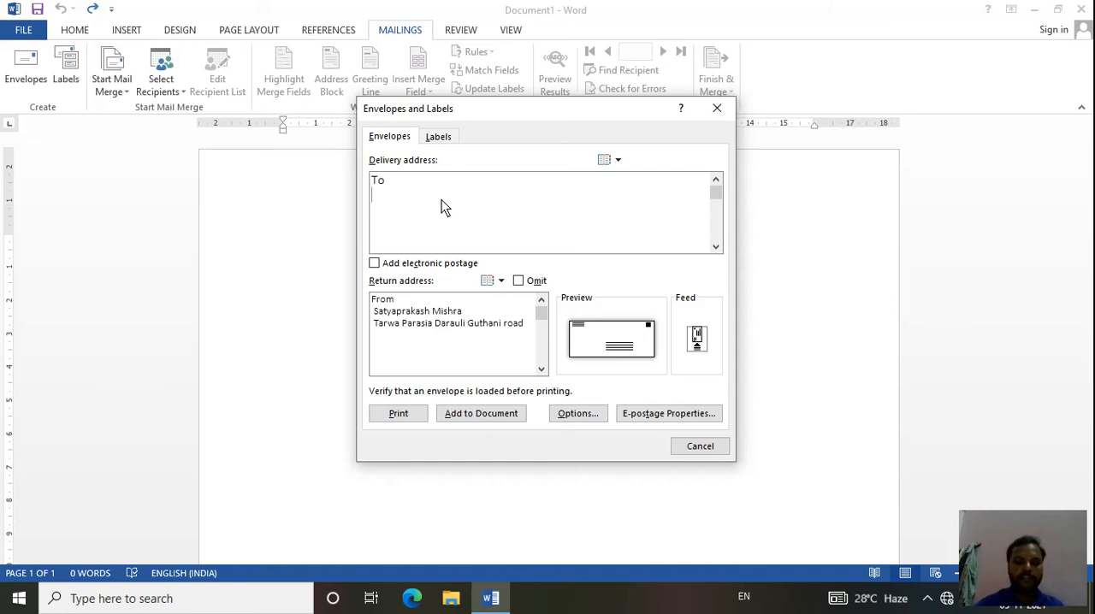
{"action": "type", "text": "ABC"}
{"action": "type", "text": "VCF"}
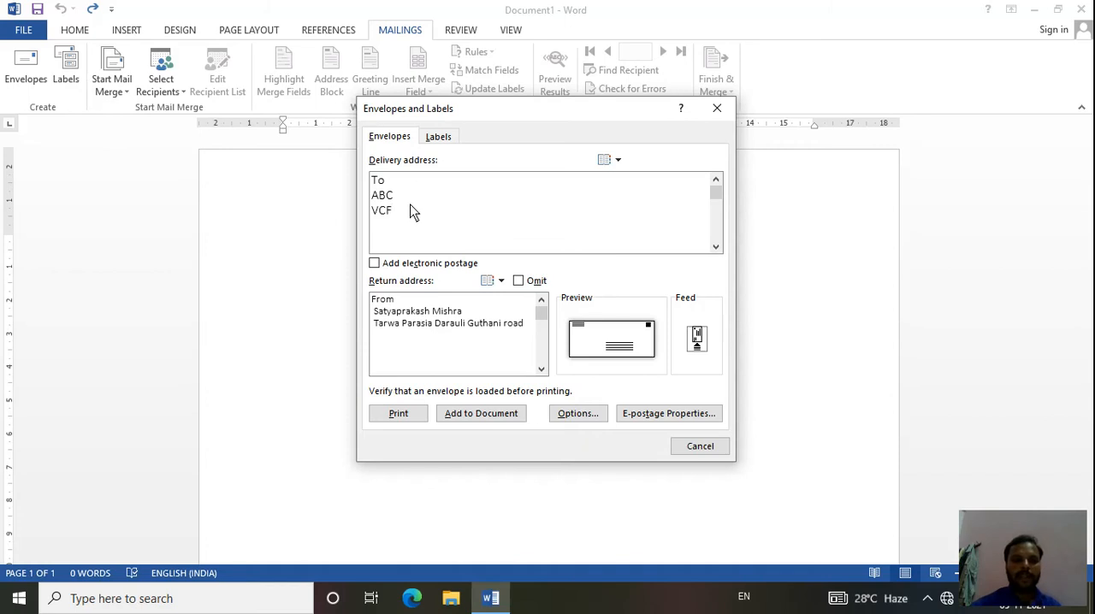
- Replace the ABC line of the delivery address with the recipient's name
{"action": "key", "text": "Up"}
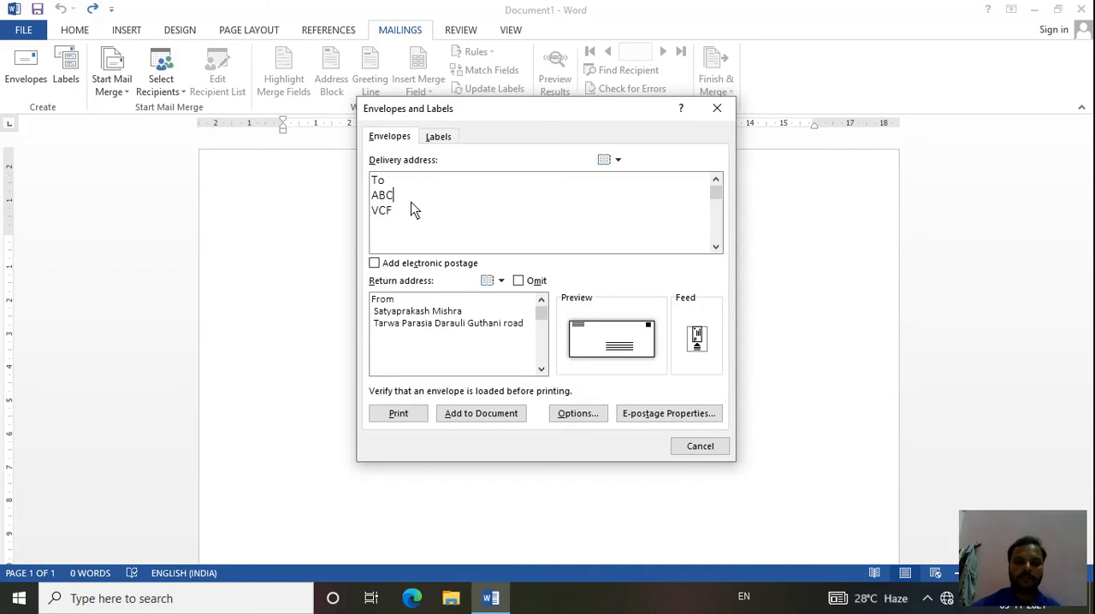
{"action": "key", "text": "BackSpace"}
{"action": "key", "text": "BackSpace"}
{"action": "key", "text": "BackSpace"}
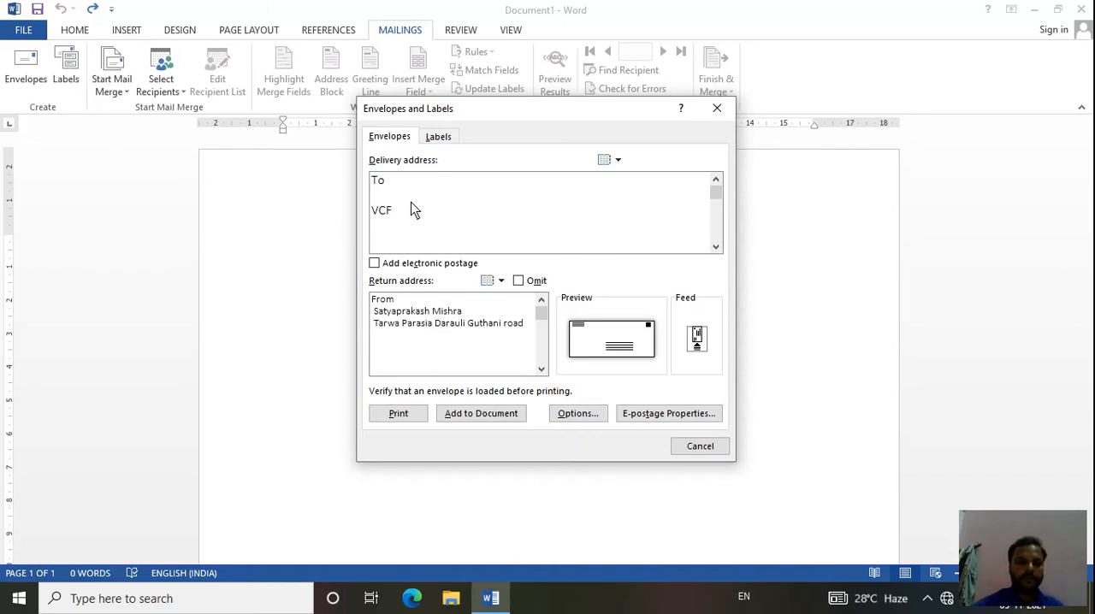
{"action": "type", "text": "Raghunath"}
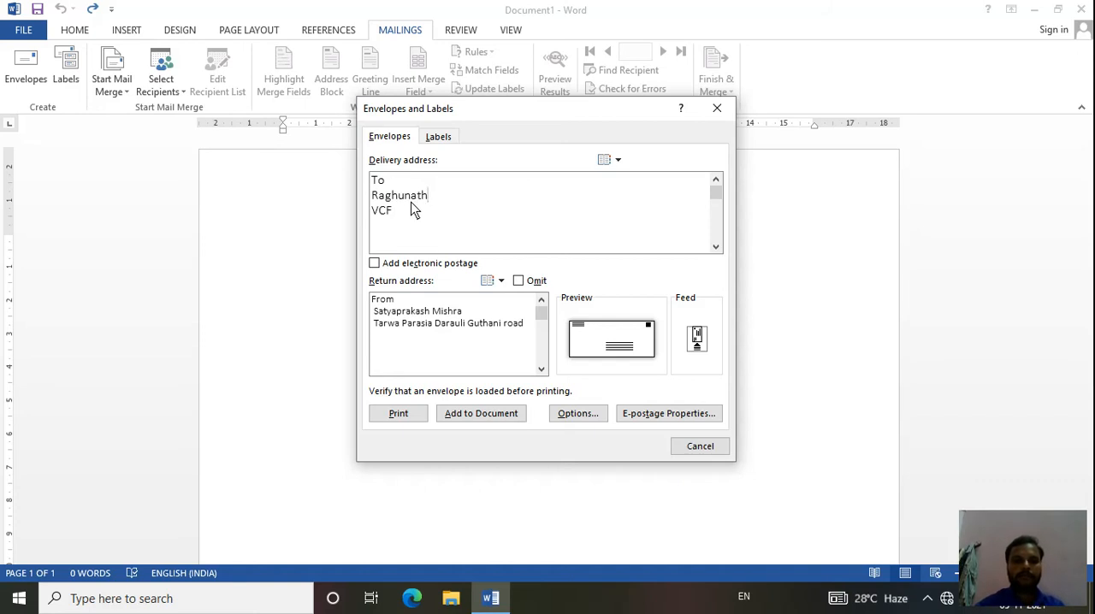
- Replace the VCF line of the delivery address with the recipient's street and town
{"action": "left_click", "coordinate": [409, 218]}
{"action": "key", "text": "BackSpace"}
{"action": "key", "text": "BackSpace"}
{"action": "key", "text": "BackSpace"}
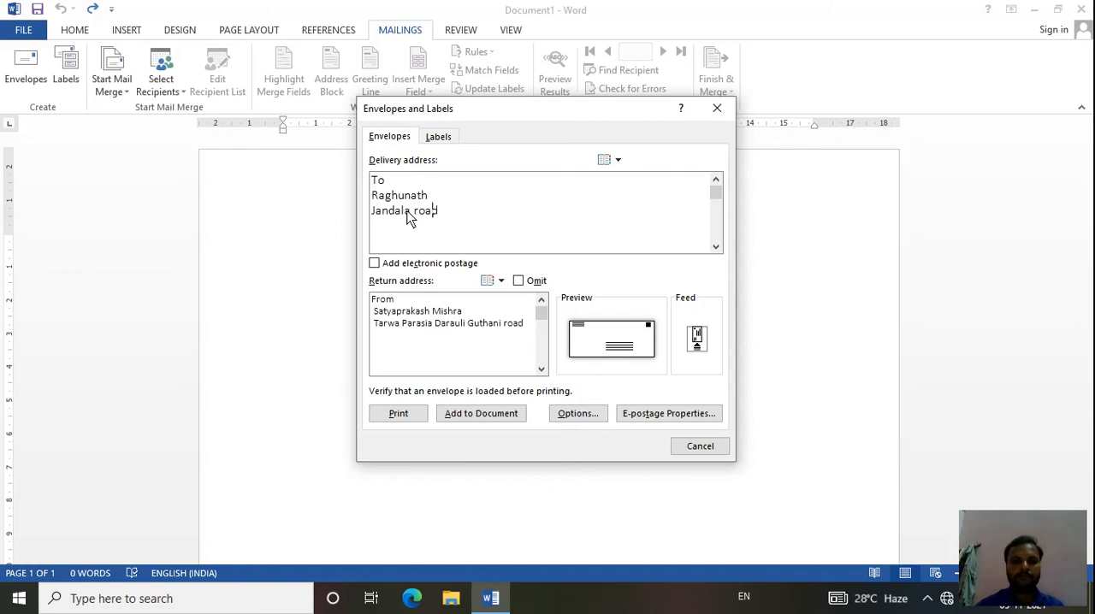
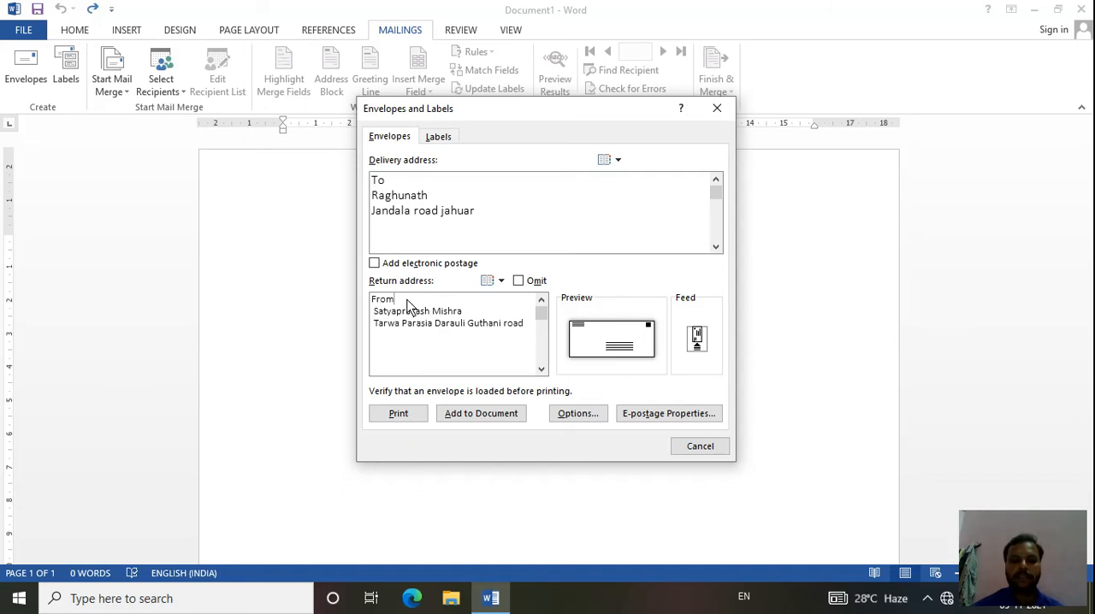
- Keep the existing return address and add the envelope to the document
{"action": "left_click", "coordinate": [432, 345]}
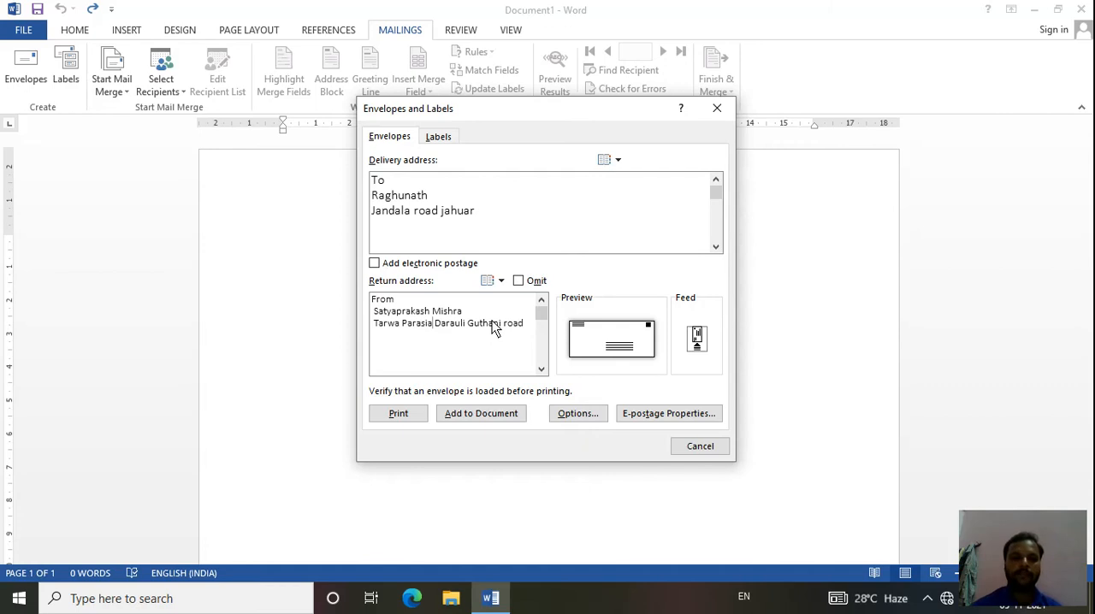
{"action": "left_click", "coordinate": [485, 422]}
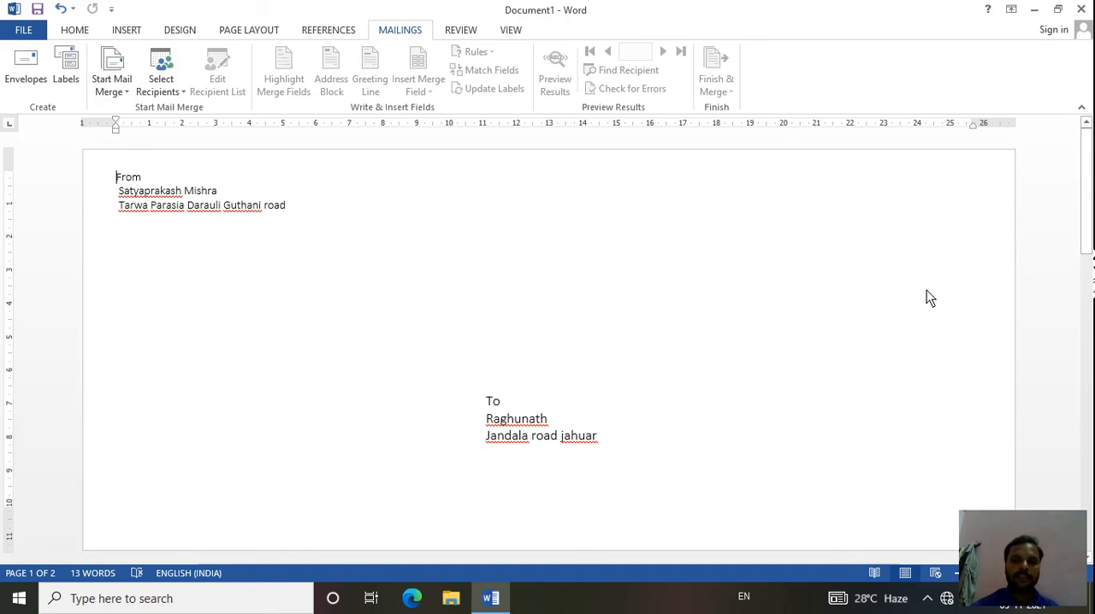
{"action": "left_click_drag", "start_coordinate": [1090, 160], "coordinate": [1090, 225]}
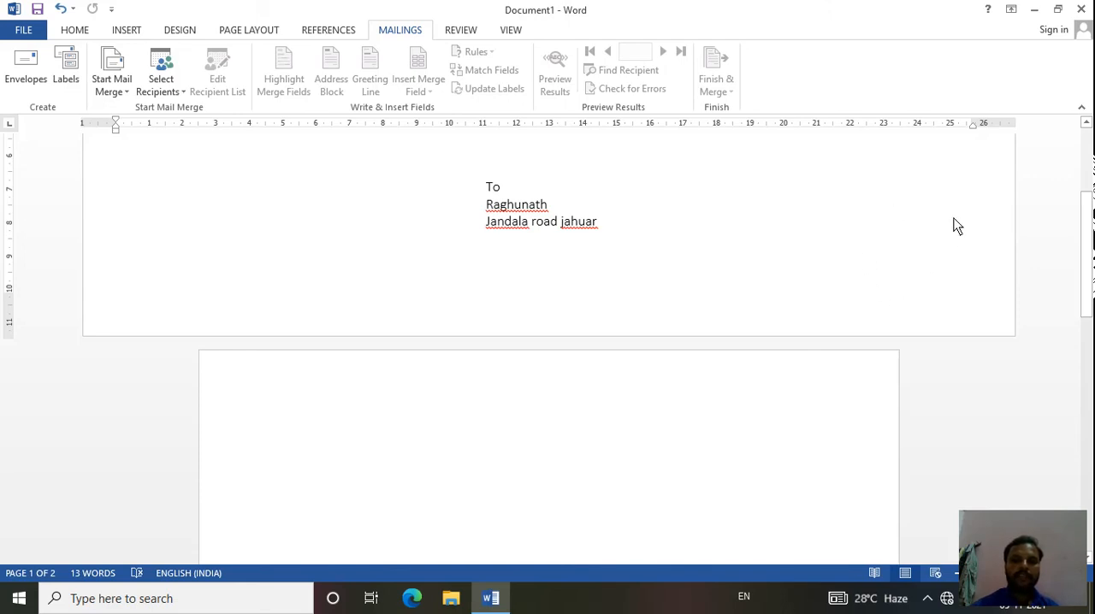
{"action": "left_click_drag", "start_coordinate": [1089, 244], "coordinate": [1091, 174]}
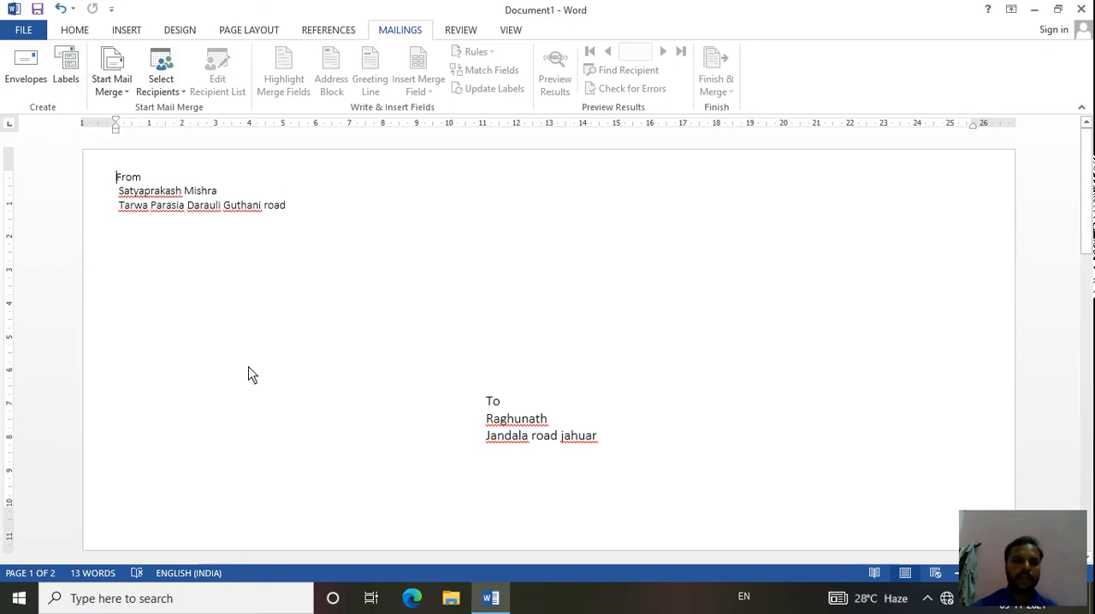
- Generate a new document with a full page of the recipient's address label, using the Other/Custom 50 Per Page label product
{"action": "left_click", "coordinate": [65, 69]}
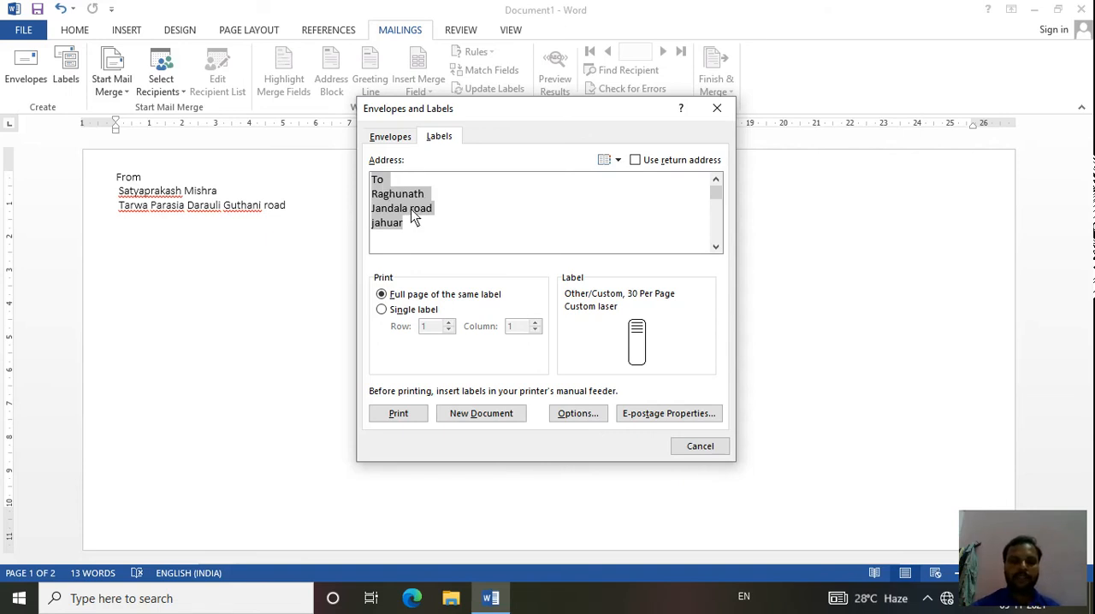
{"action": "left_click", "coordinate": [585, 419]}
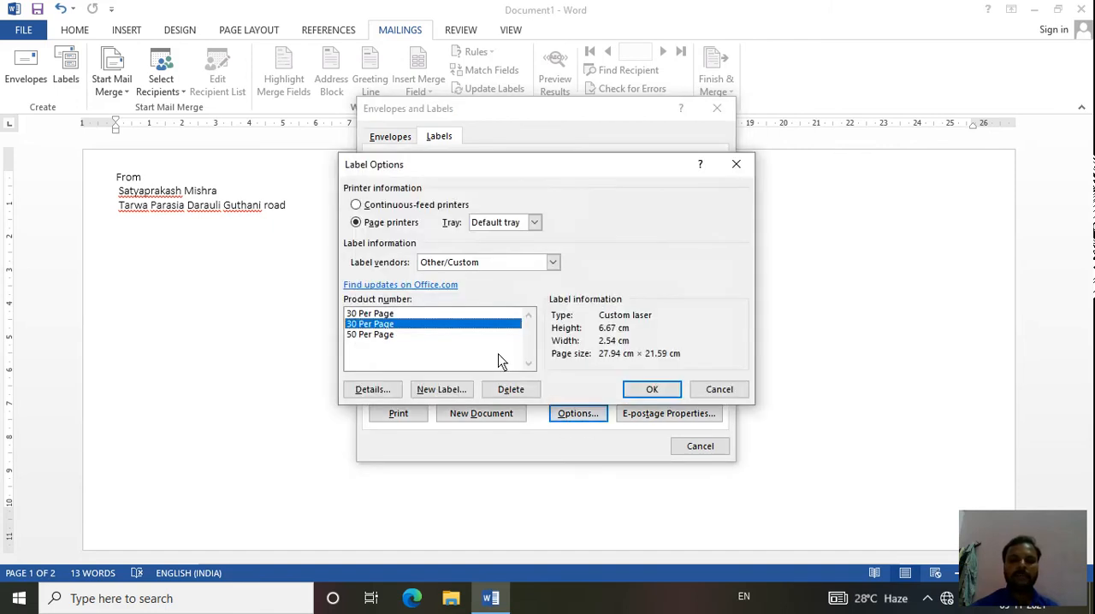
{"action": "left_click", "coordinate": [398, 313]}
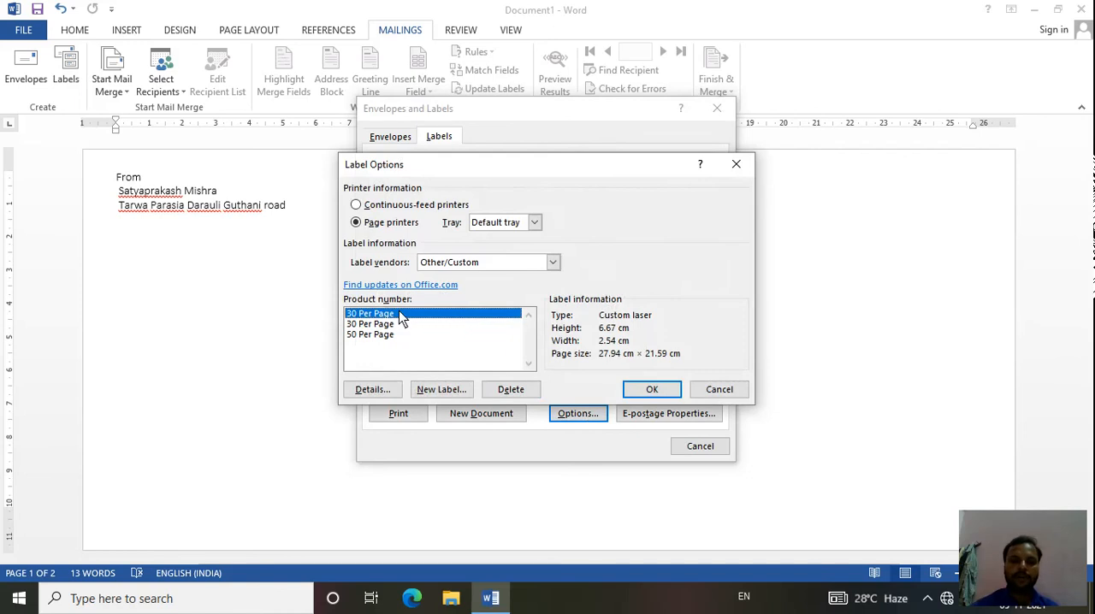
{"action": "left_click", "coordinate": [386, 334]}
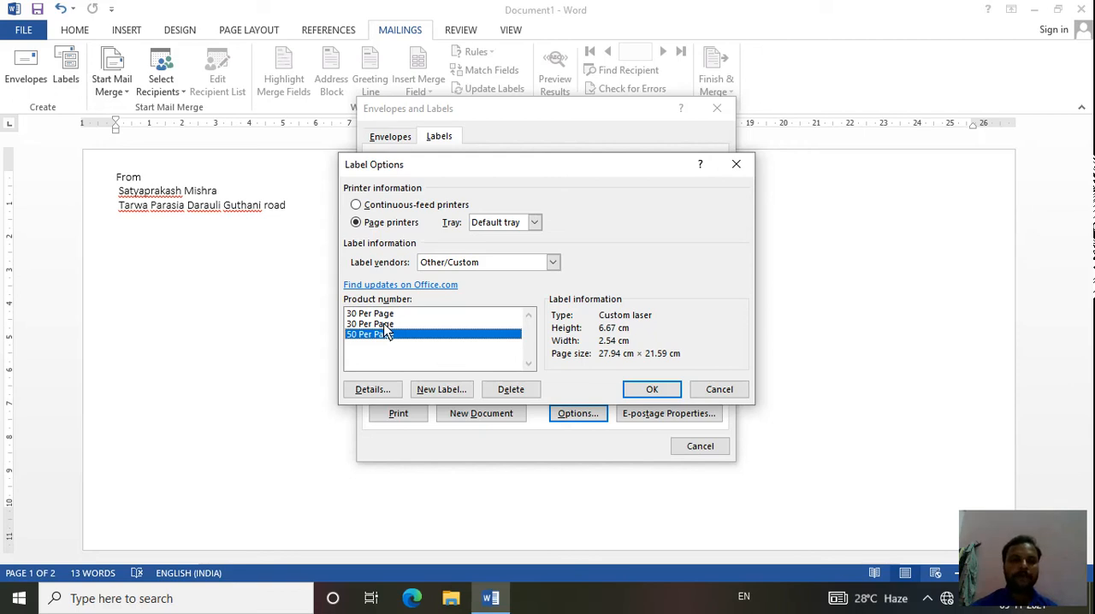
{"action": "left_click", "coordinate": [383, 326]}
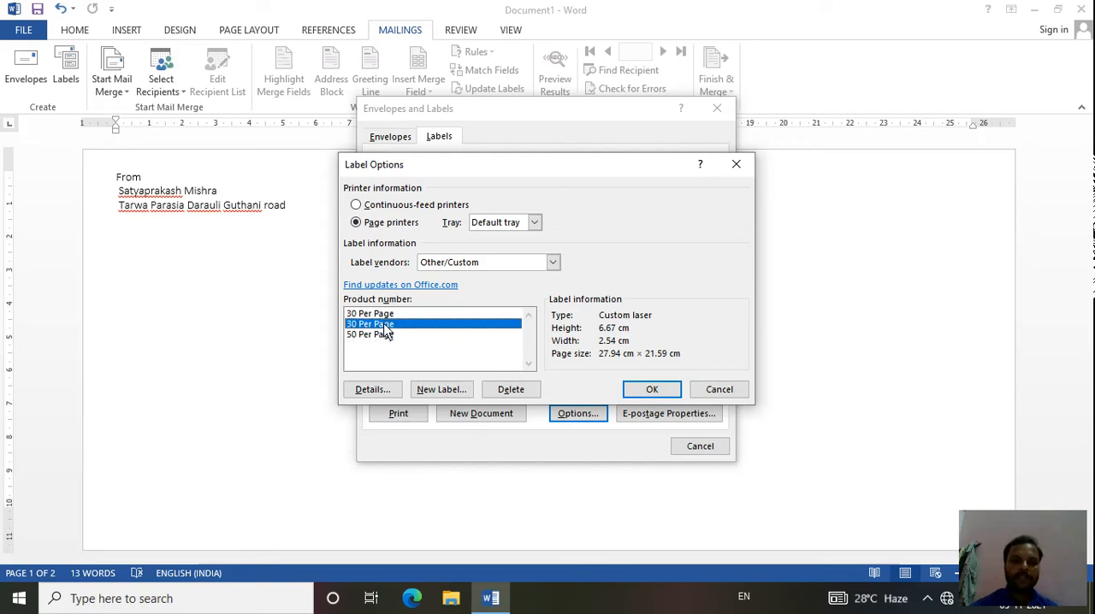
{"action": "left_click", "coordinate": [382, 335]}
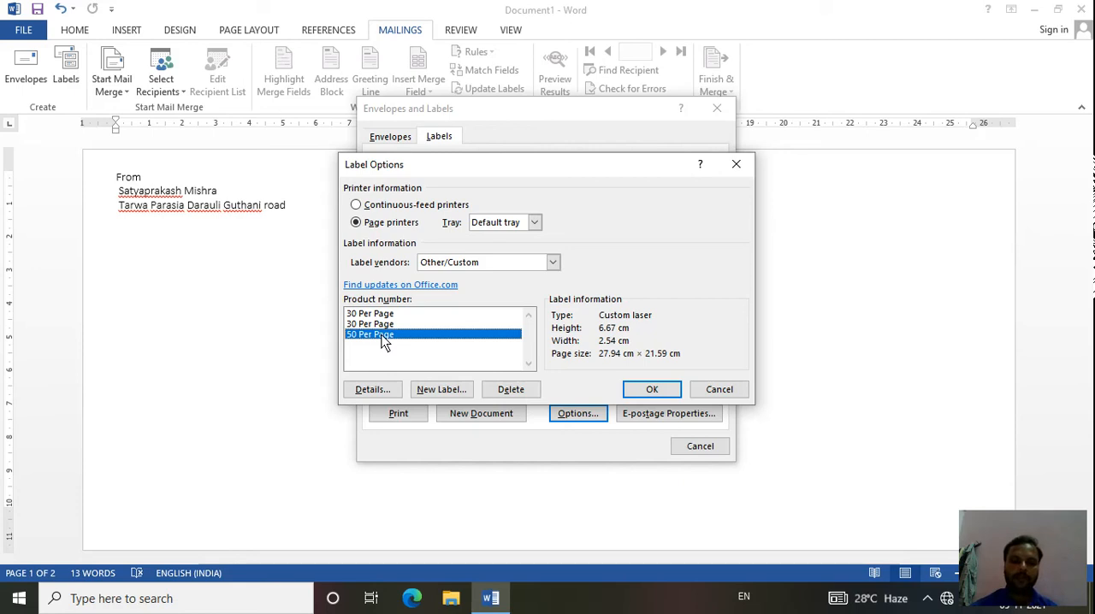
{"action": "left_click", "coordinate": [650, 390]}
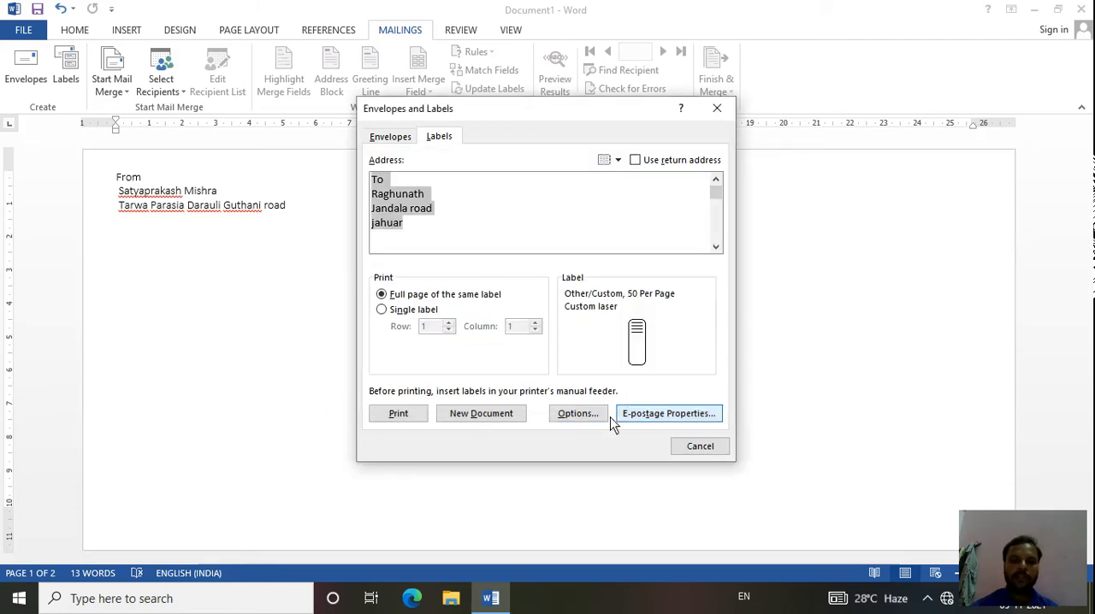
{"action": "left_click", "coordinate": [481, 414]}
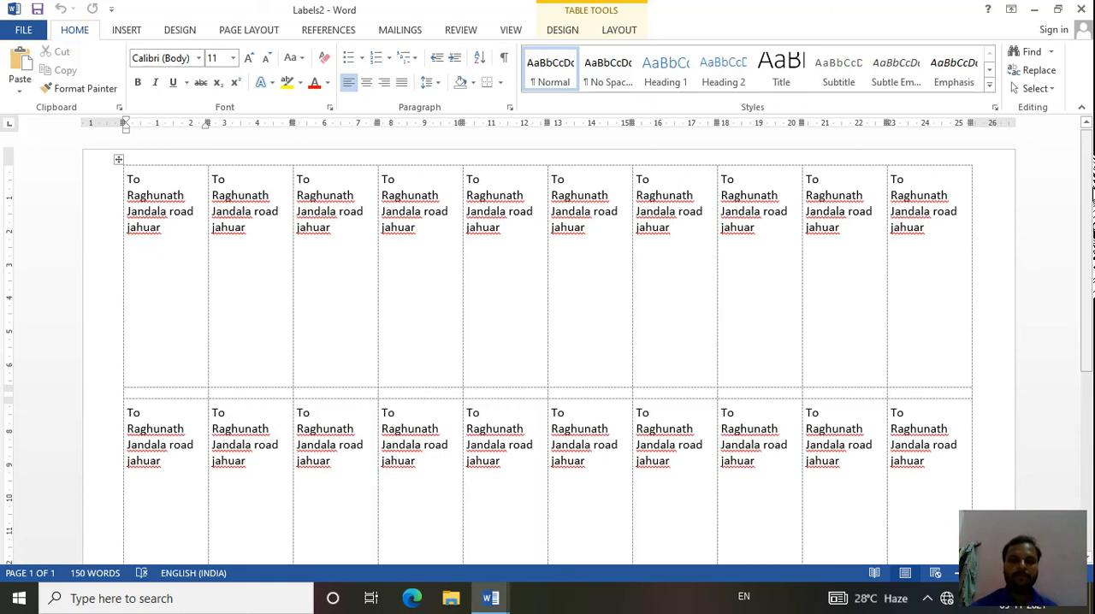
- Review the whole label sheet and its print preview
{"action": "left_click_drag", "start_coordinate": [1091, 195], "coordinate": [1089, 398]}
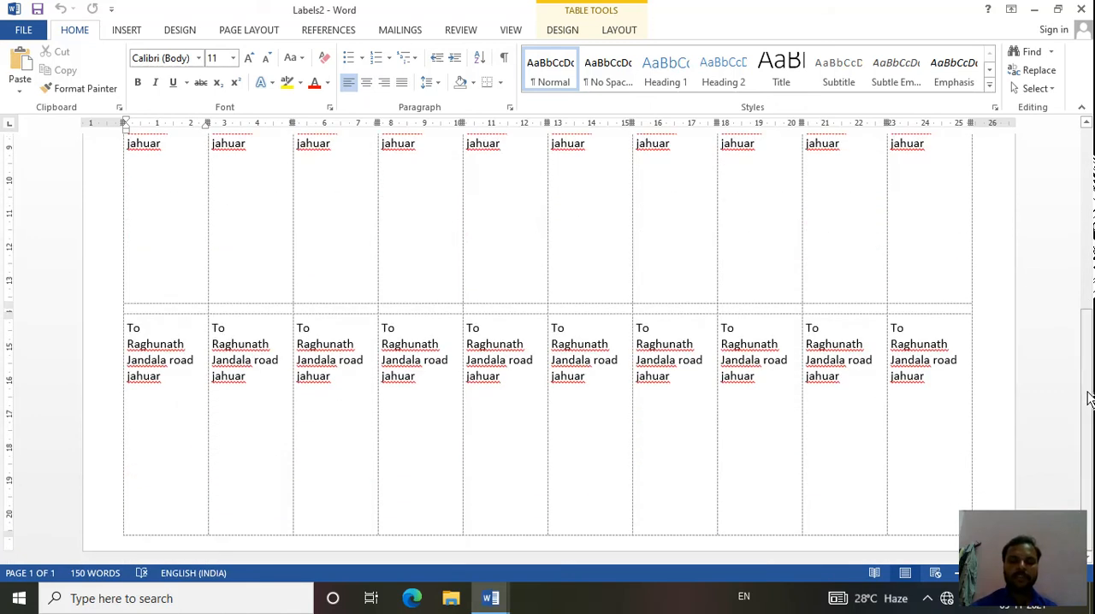
{"action": "left_click", "coordinate": [1088, 277]}
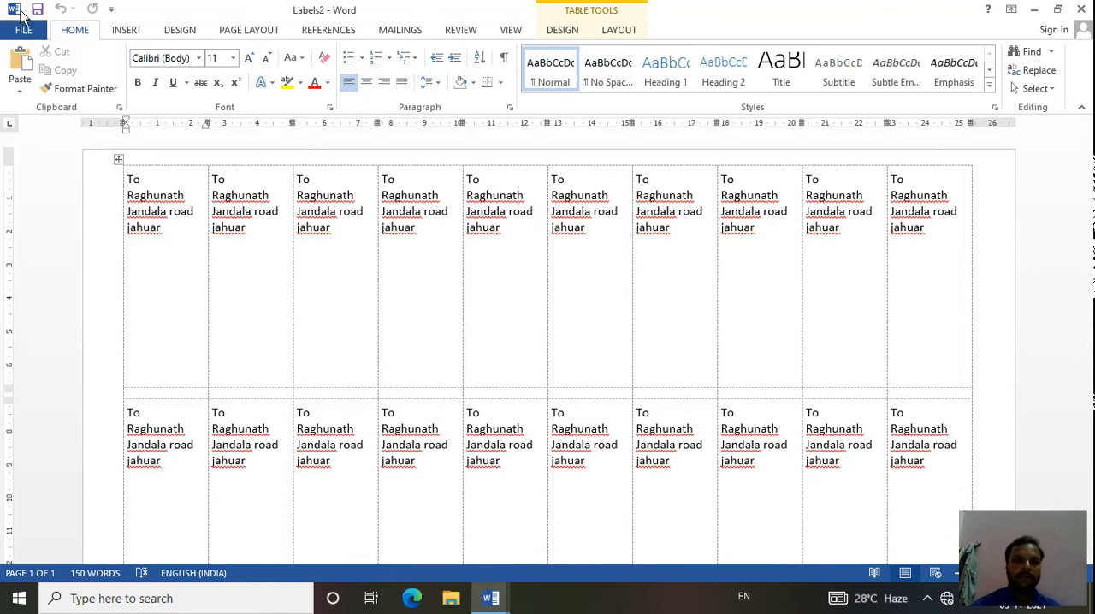
{"action": "left_click", "coordinate": [24, 29]}
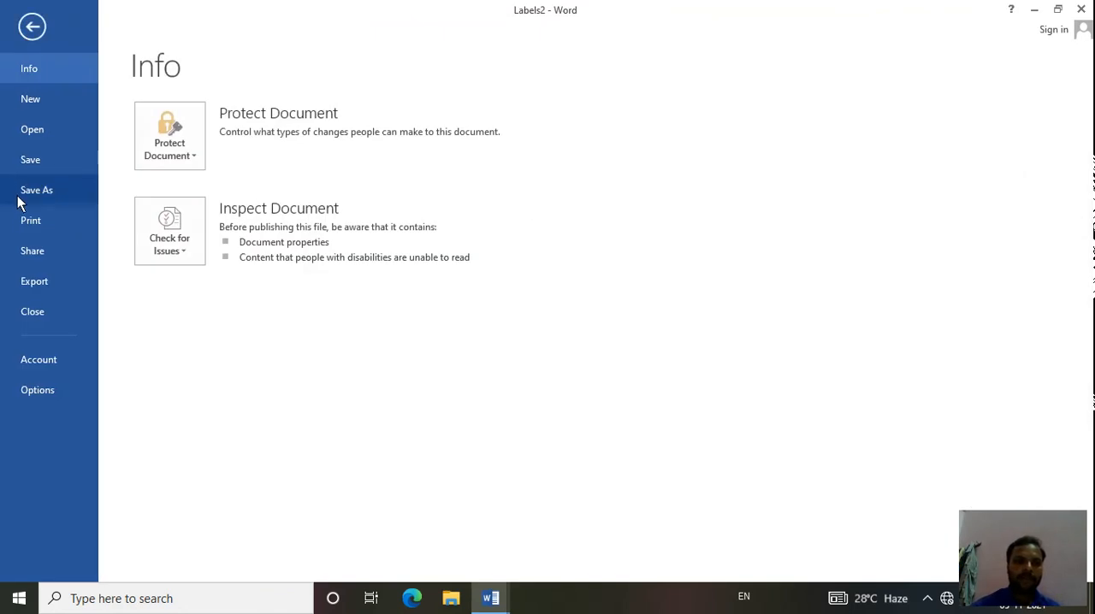
{"action": "left_click", "coordinate": [31, 224]}
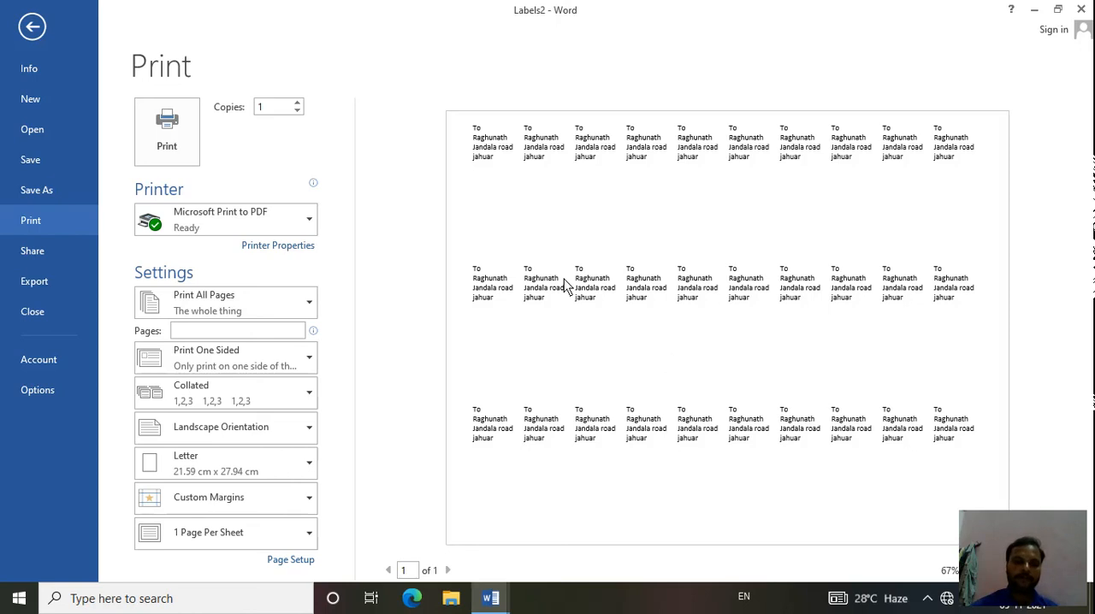
{"action": "left_click", "coordinate": [35, 25]}
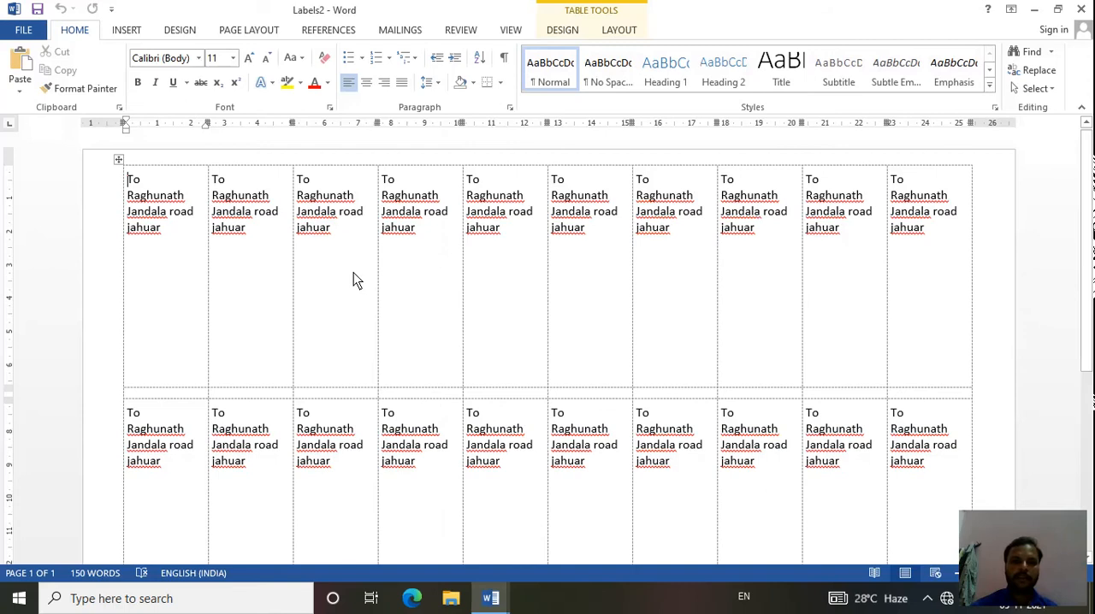
- Create a new blank document for the mail merge
{"action": "left_click", "coordinate": [406, 30]}
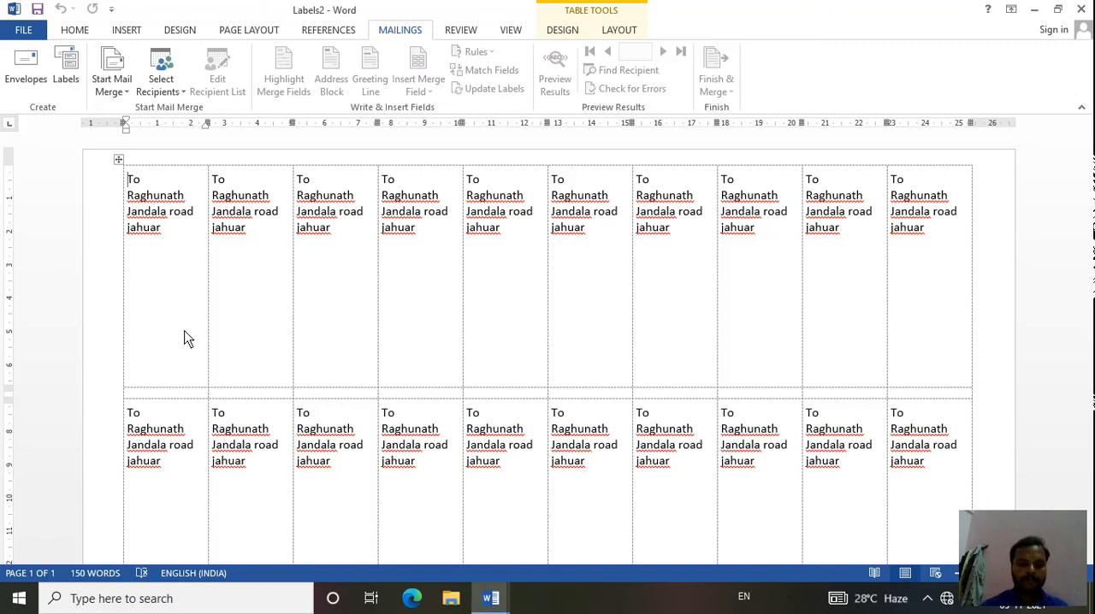
{"action": "key", "text": "ctrl+n"}
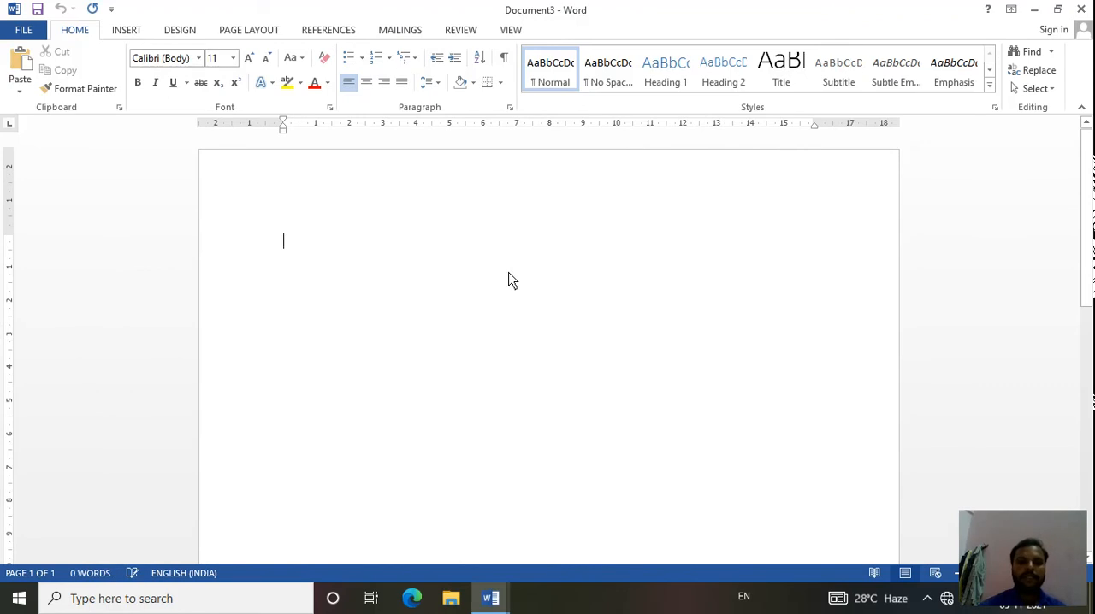
{"action": "left_click", "coordinate": [402, 30]}
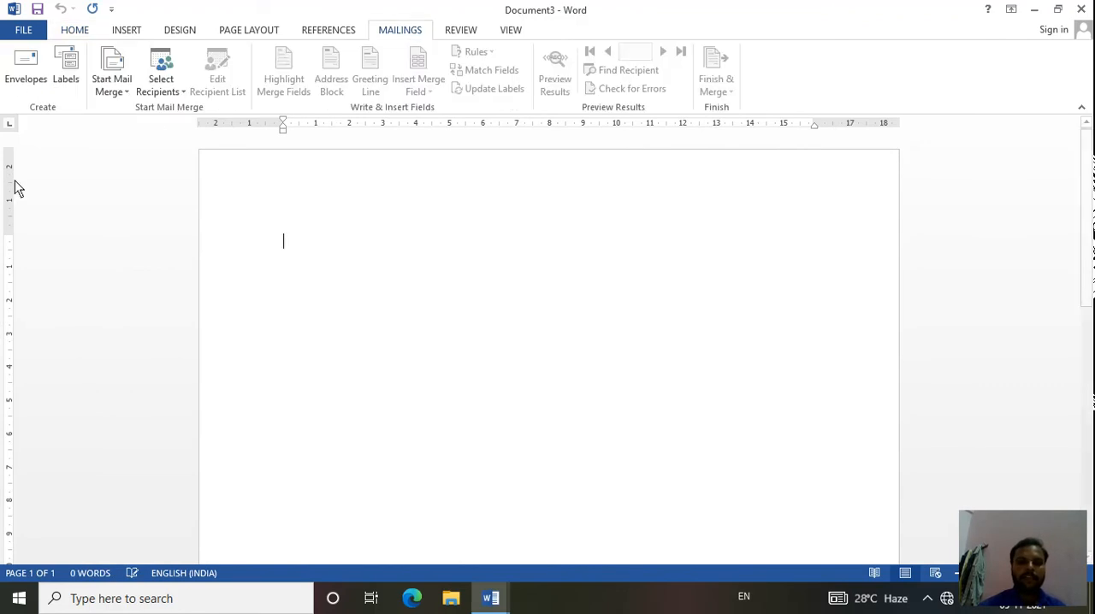
{"action": "left_click", "coordinate": [120, 85]}
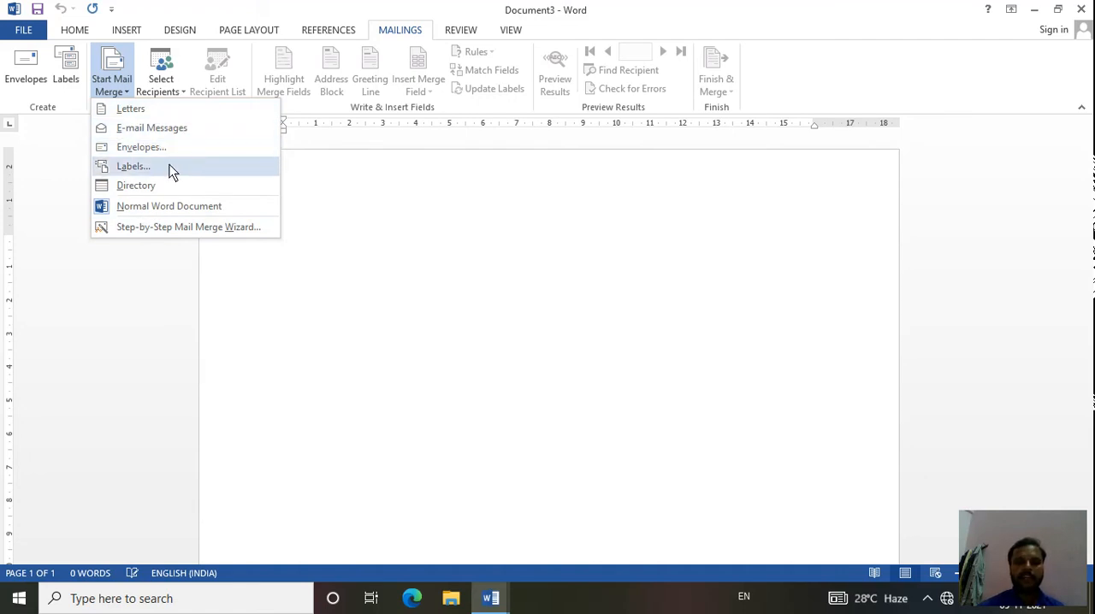
{"action": "left_click", "coordinate": [413, 219]}
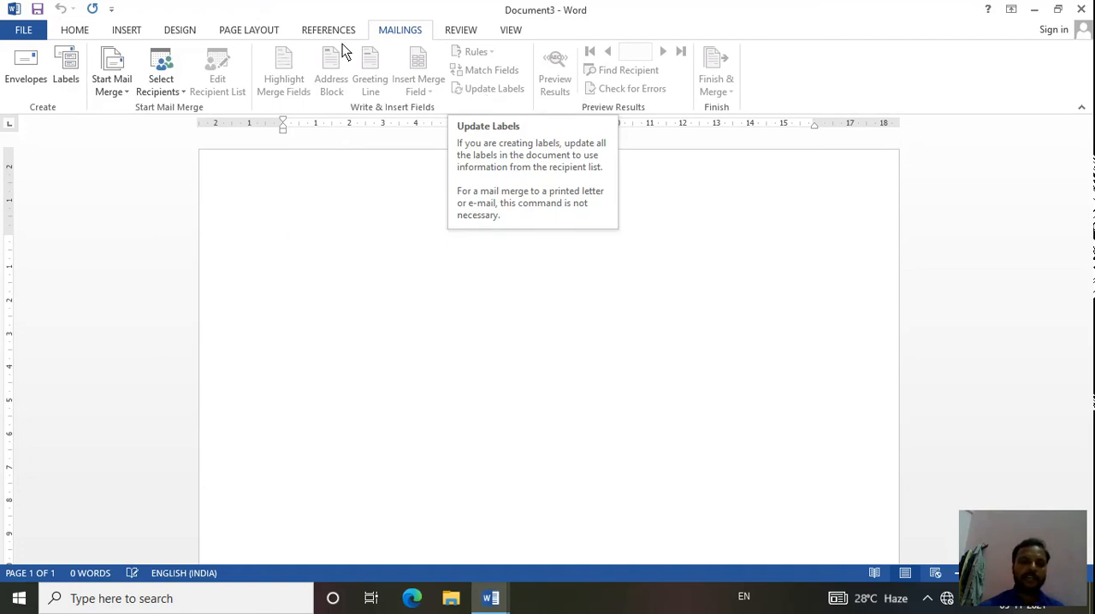
{"action": "left_click", "coordinate": [158, 75]}
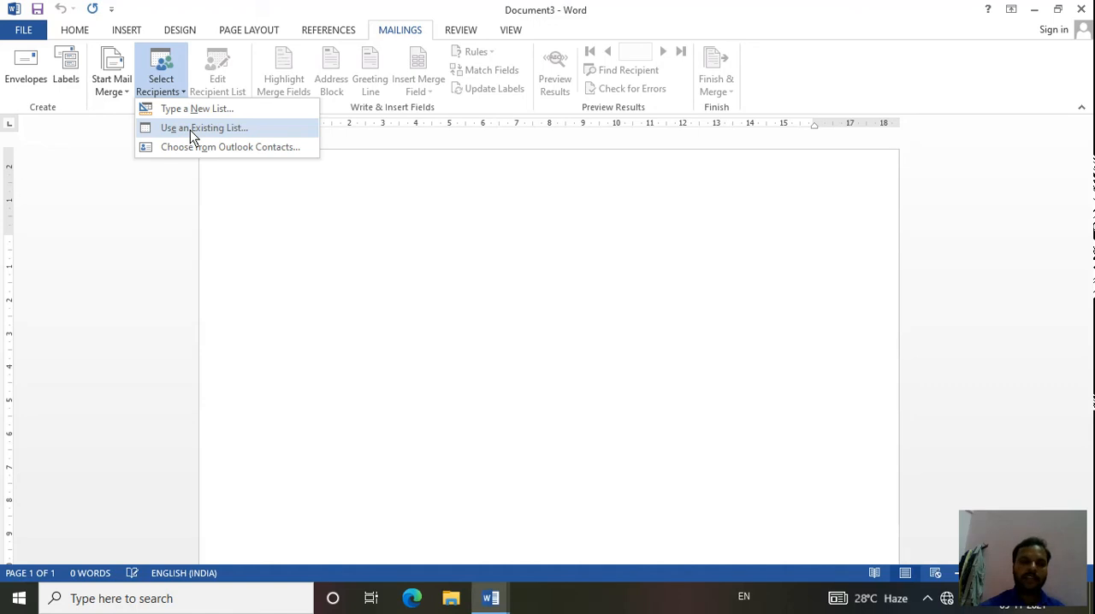
{"action": "left_click", "coordinate": [87, 115]}
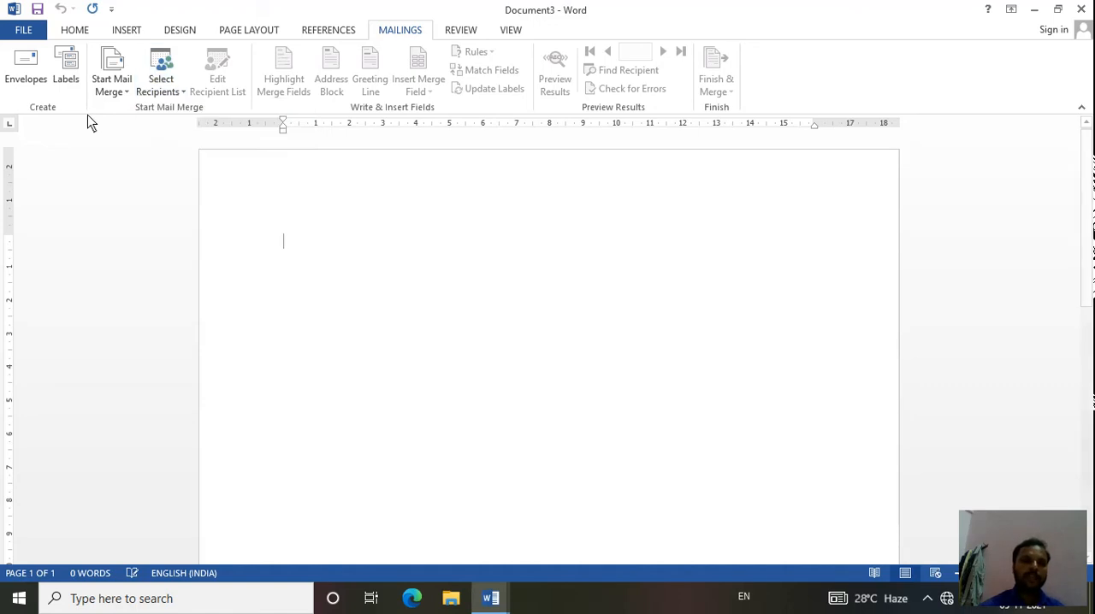
- Start a mail merge of the Letters type in the blank document
{"action": "left_click", "coordinate": [117, 85]}
{"action": "left_click", "coordinate": [131, 114]}
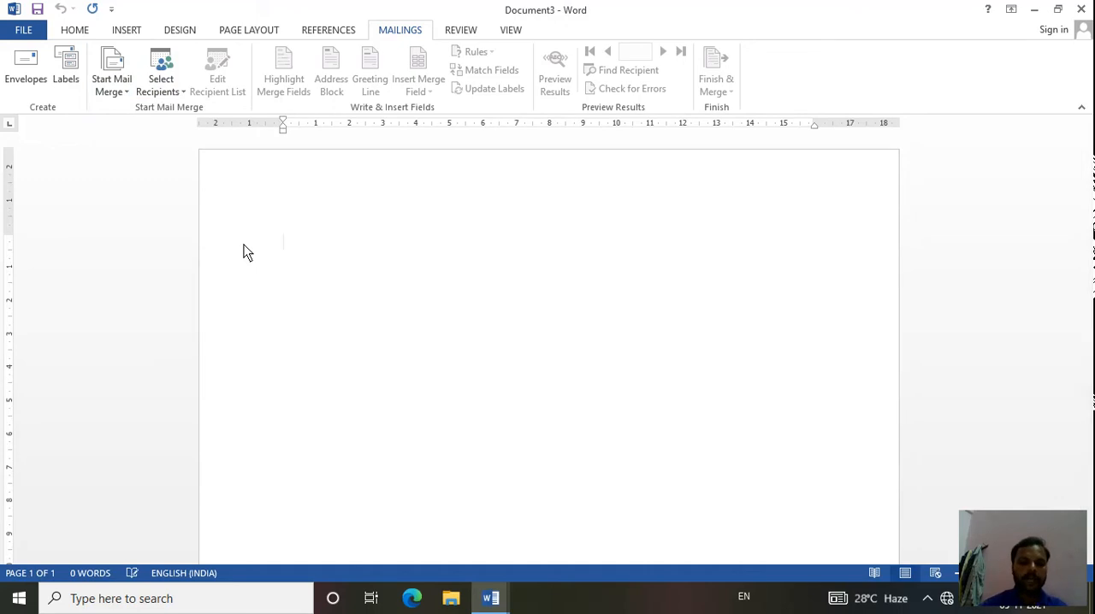
{"action": "key", "text": "ctrl+Return"}
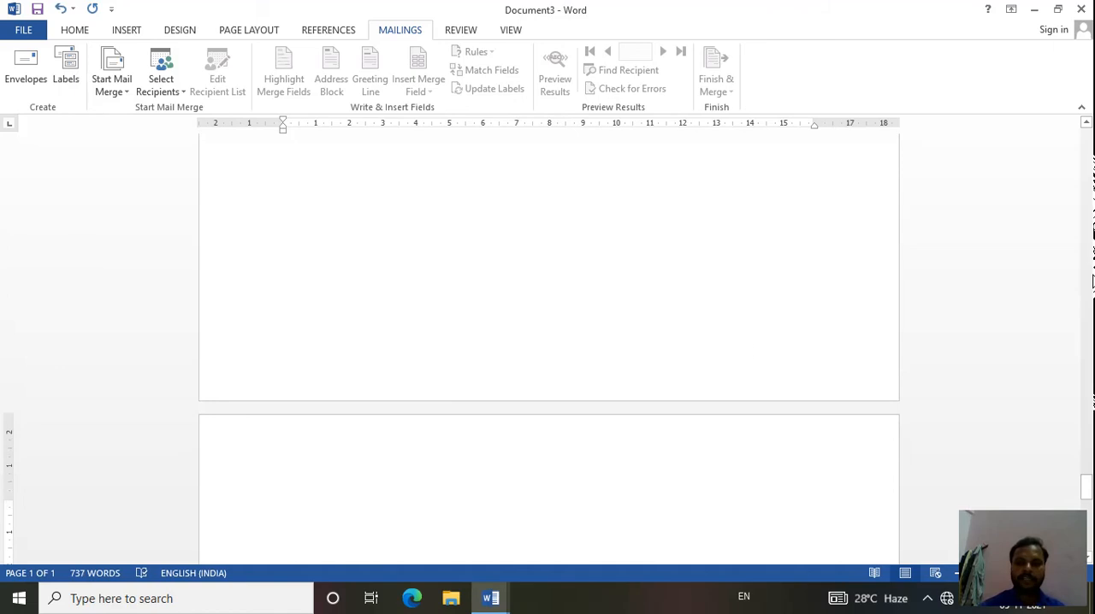
{"action": "scroll", "coordinate": [1088, 214], "scroll_direction": "up", "scroll_amount": 3}
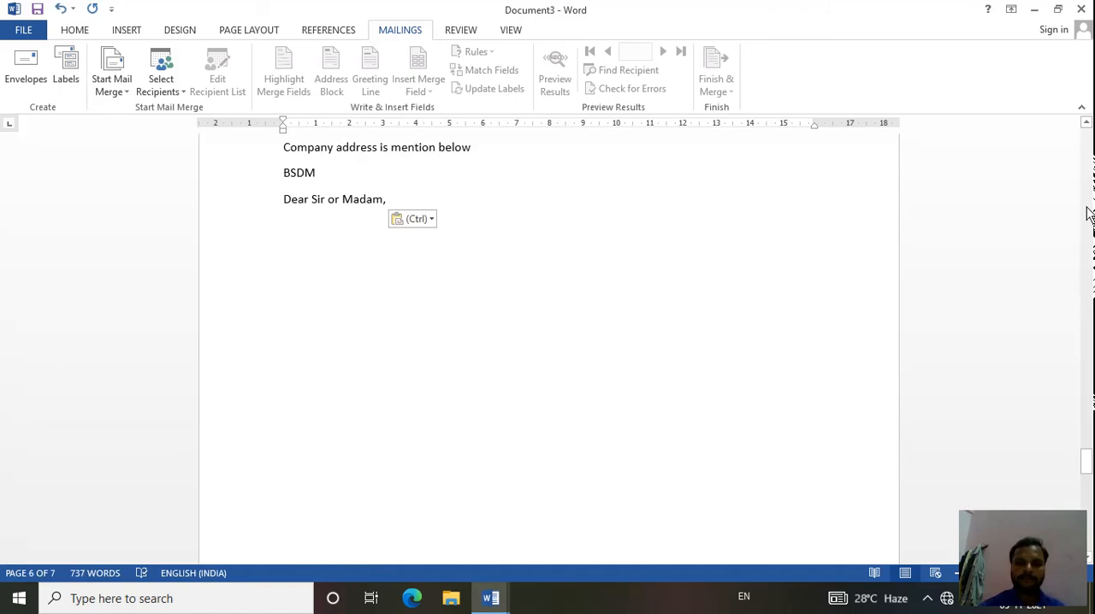
{"action": "scroll", "coordinate": [1088, 214], "scroll_direction": "up", "scroll_amount": 5}
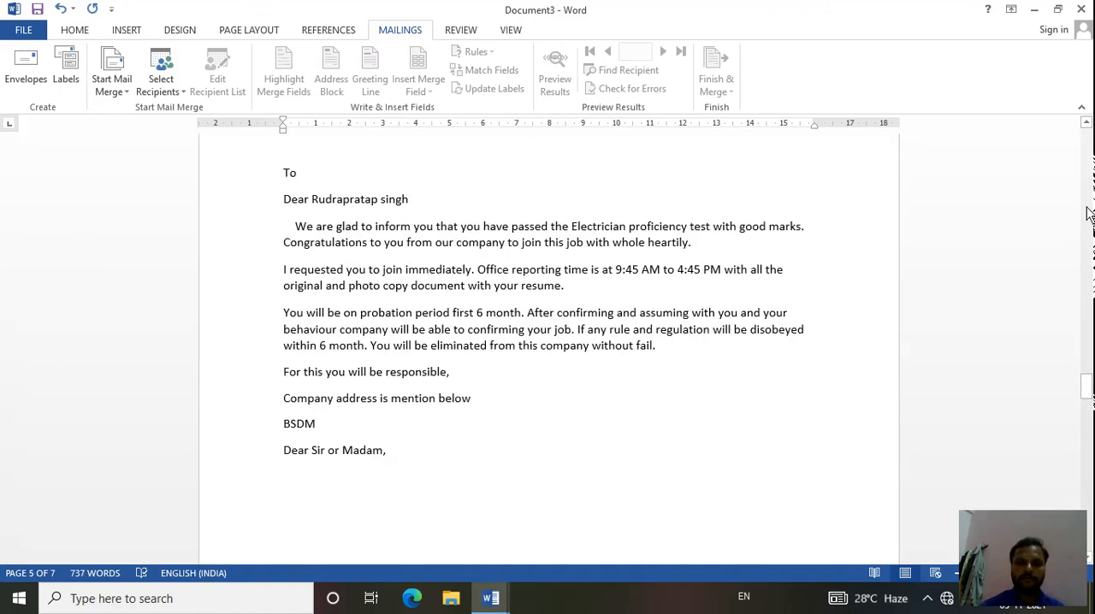
{"action": "left_click", "coordinate": [1081, 8]}
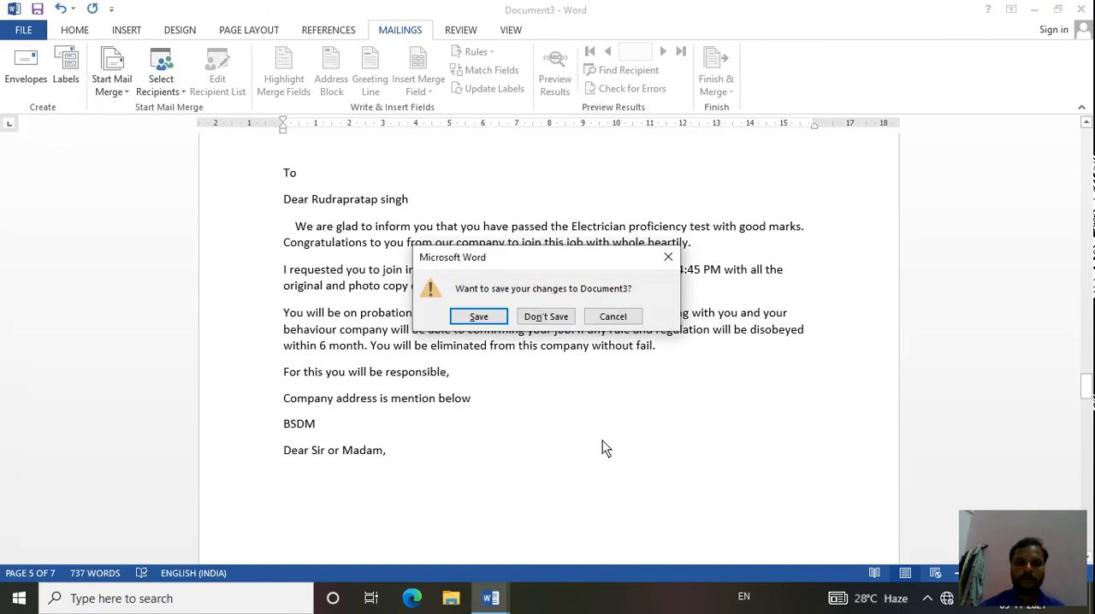
{"action": "left_click", "coordinate": [556, 318]}
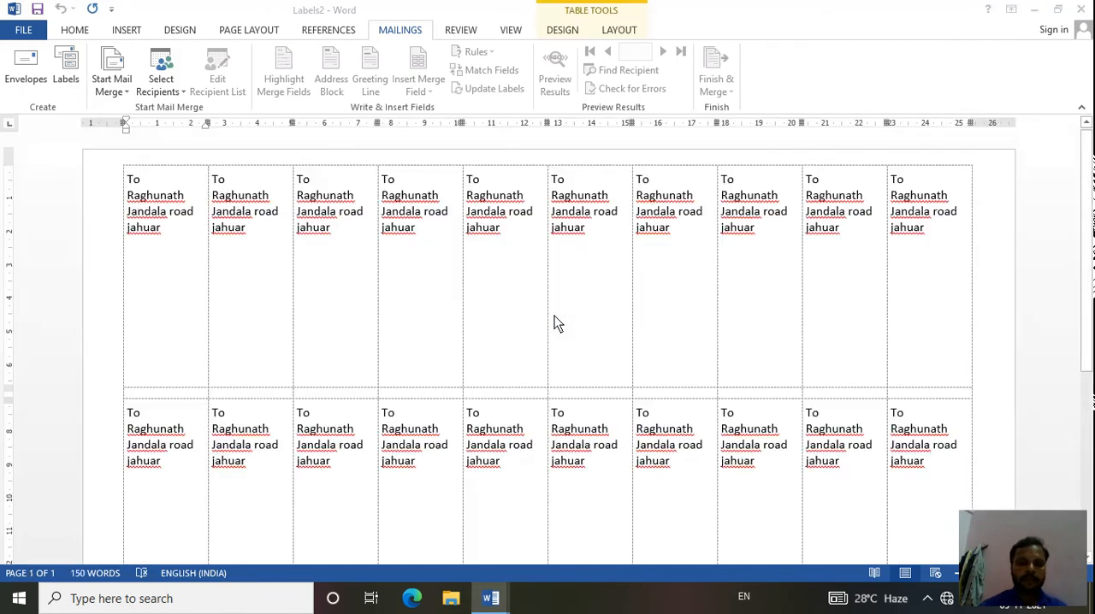
- Open the recent document Job offer letter.docx
{"action": "key", "text": "ctrl+n"}
{"action": "left_click", "coordinate": [30, 36]}
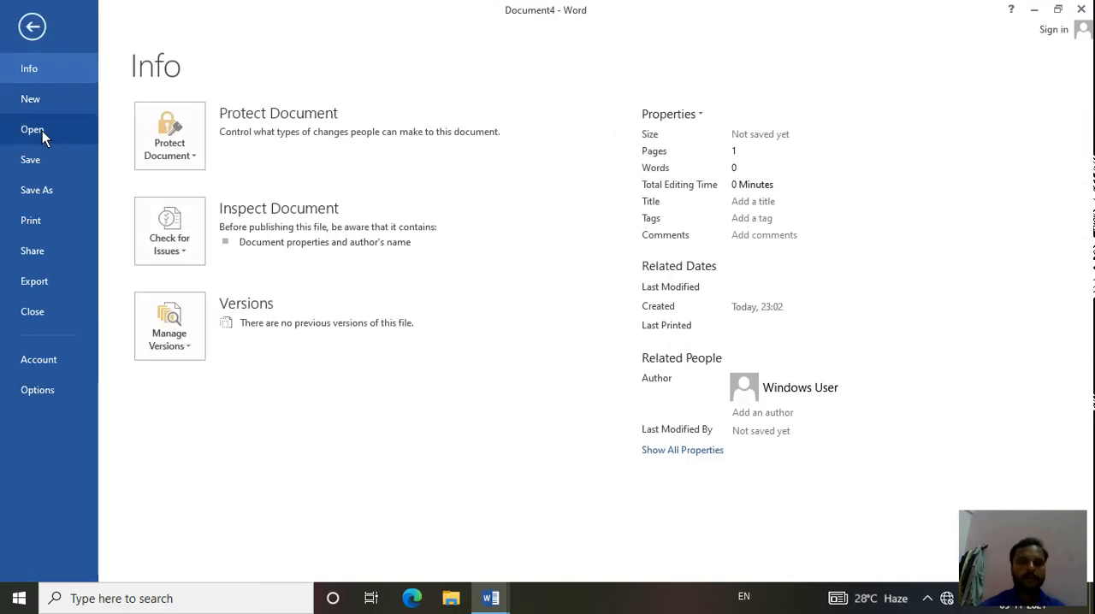
{"action": "left_click", "coordinate": [42, 131]}
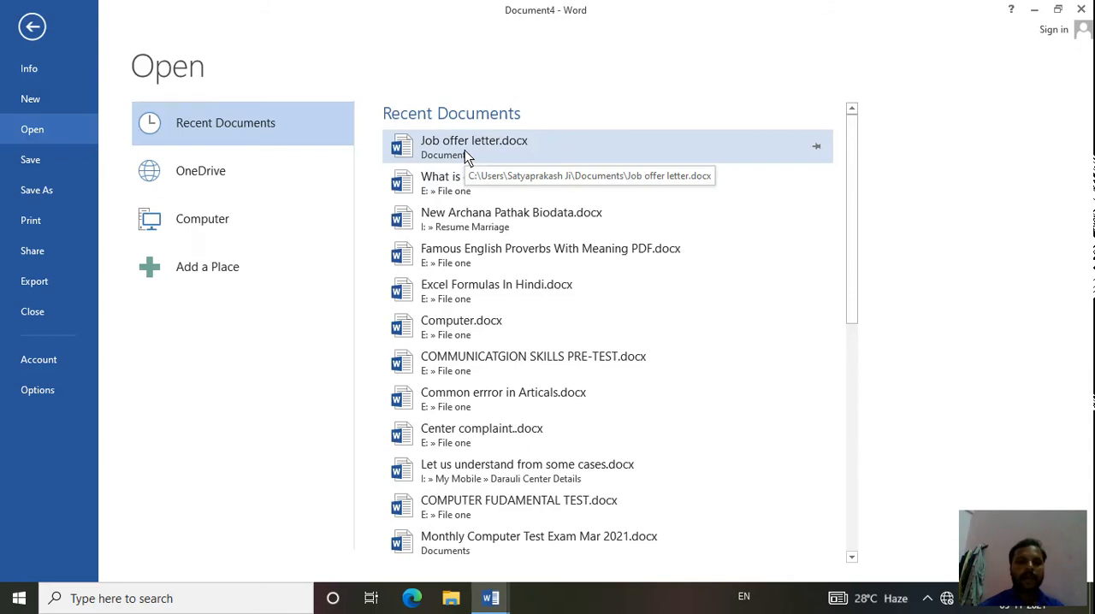
{"action": "left_click", "coordinate": [464, 150]}
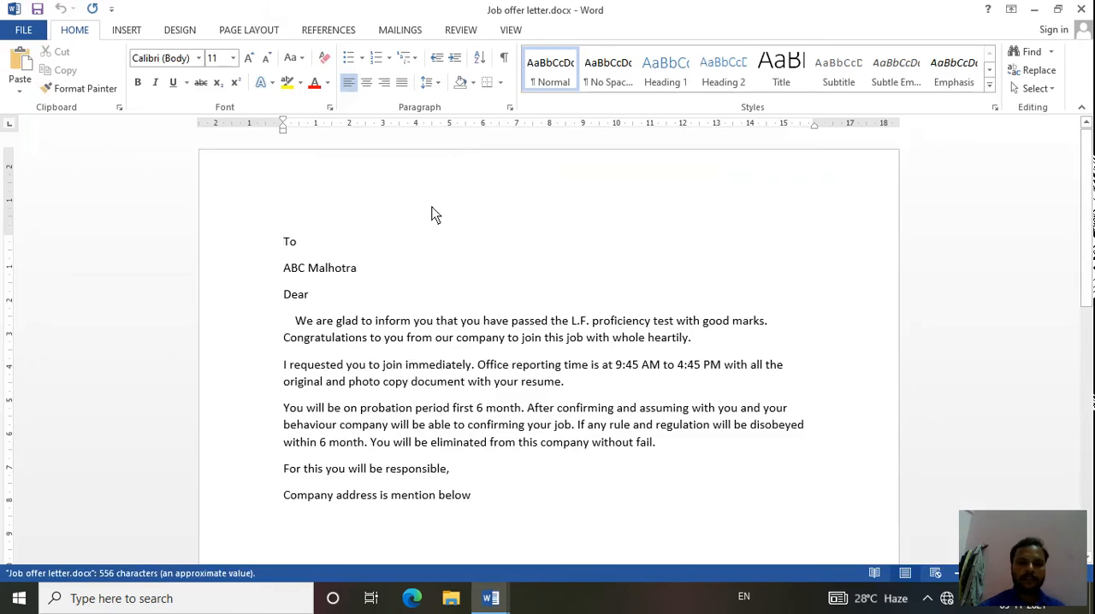
- Delete the recipient's name line between "To" and "Dear" in the letter
{"action": "left_click", "coordinate": [377, 270]}
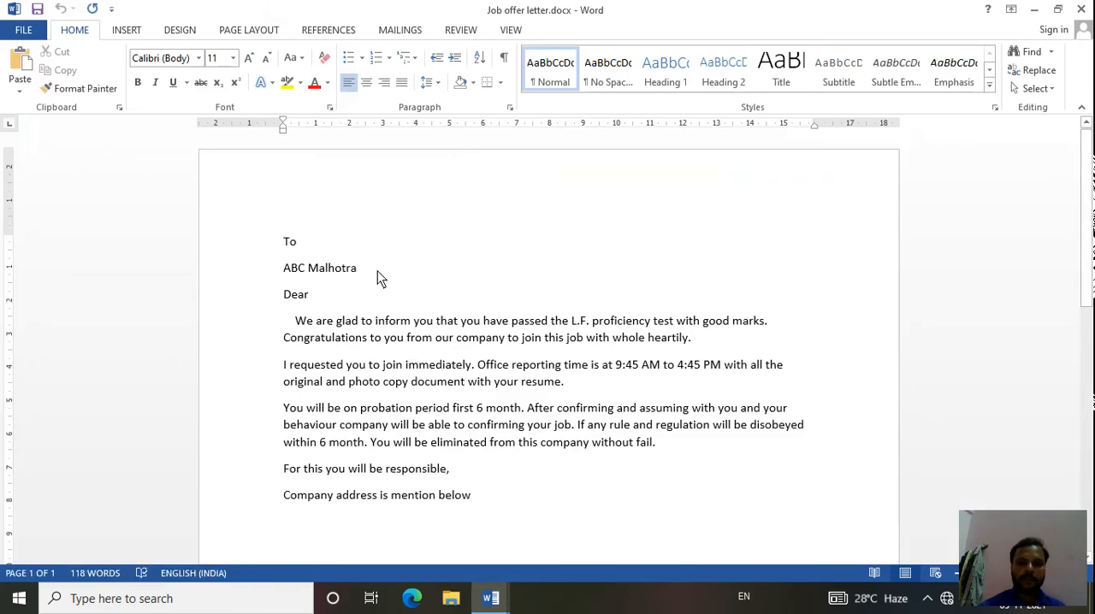
{"action": "key", "text": "BackSpace"}
{"action": "key", "text": "BackSpace"}
{"action": "key", "text": "BackSpace"}
{"action": "key", "text": "BackSpace"}
{"action": "key", "text": "BackSpace"}
{"action": "key", "text": "BackSpace"}
{"action": "key", "text": "BackSpace"}
{"action": "key", "text": "BackSpace"}
{"action": "key", "text": "BackSpace"}
{"action": "key", "text": "BackSpace"}
{"action": "key", "text": "BackSpace"}
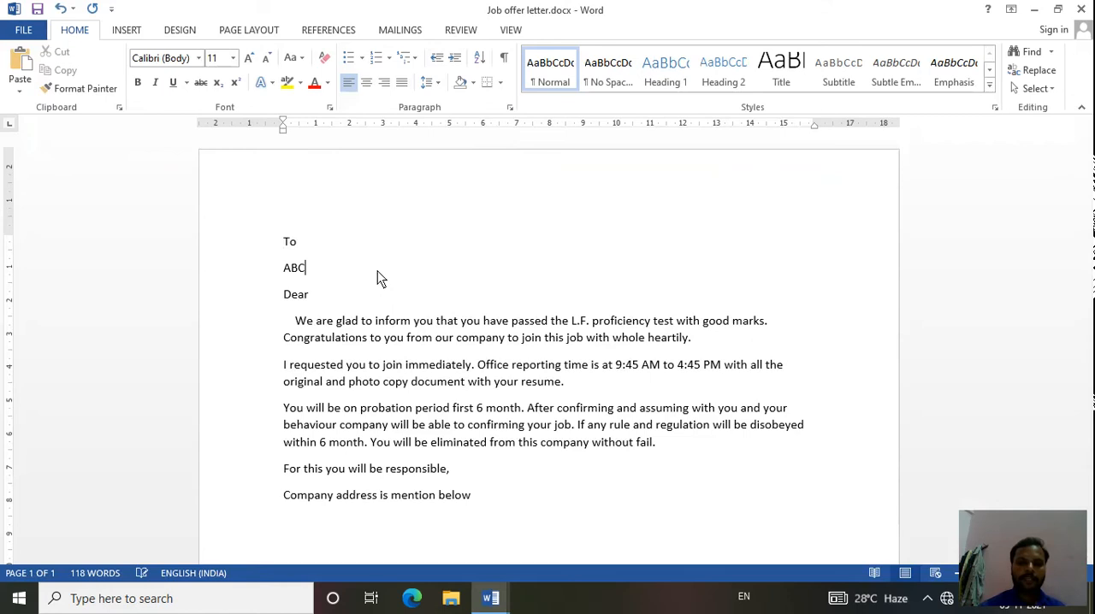
{"action": "key", "text": "BackSpace"}
{"action": "key", "text": "BackSpace"}
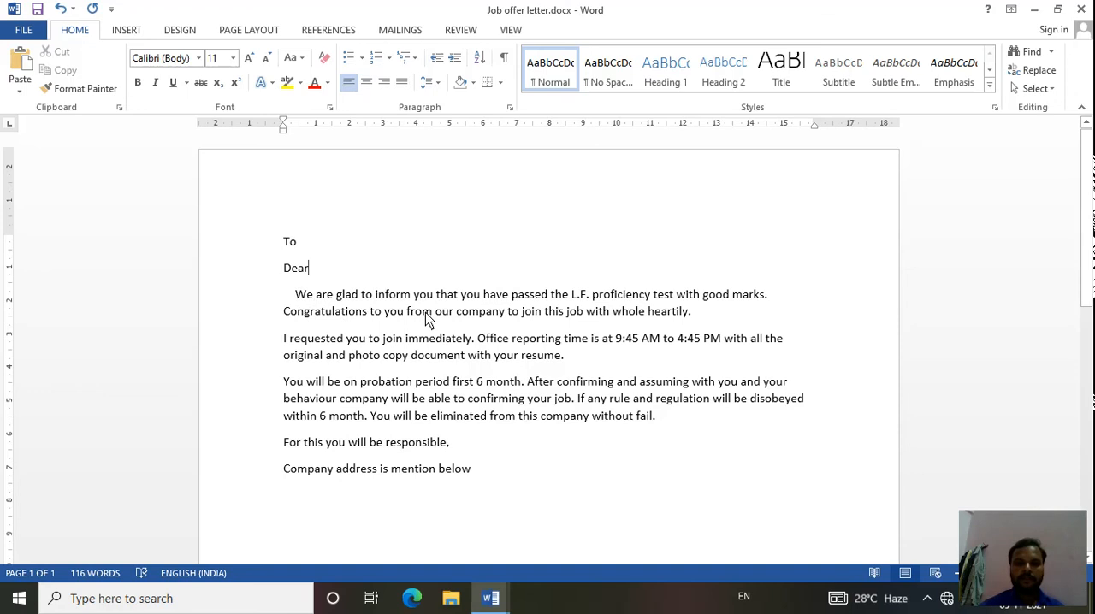
- Remove "L.F." before "proficiency test" in the letter's first paragraph, leaving a gap there
{"action": "left_click", "coordinate": [587, 296]}
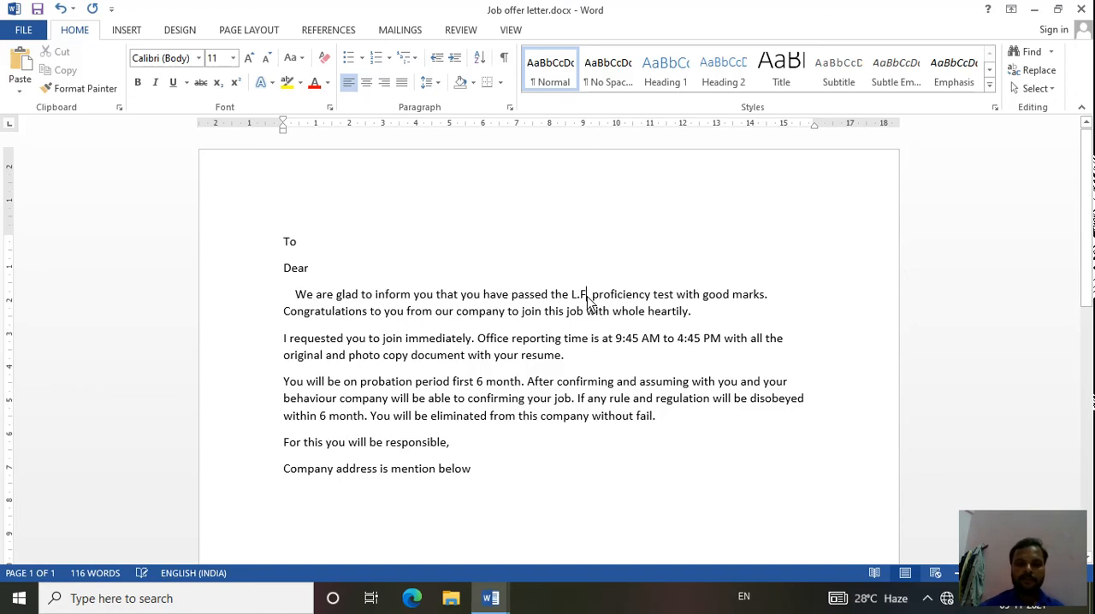
{"action": "key", "text": "BackSpace"}
{"action": "key", "text": "BackSpace"}
{"action": "key", "text": "BackSpace"}
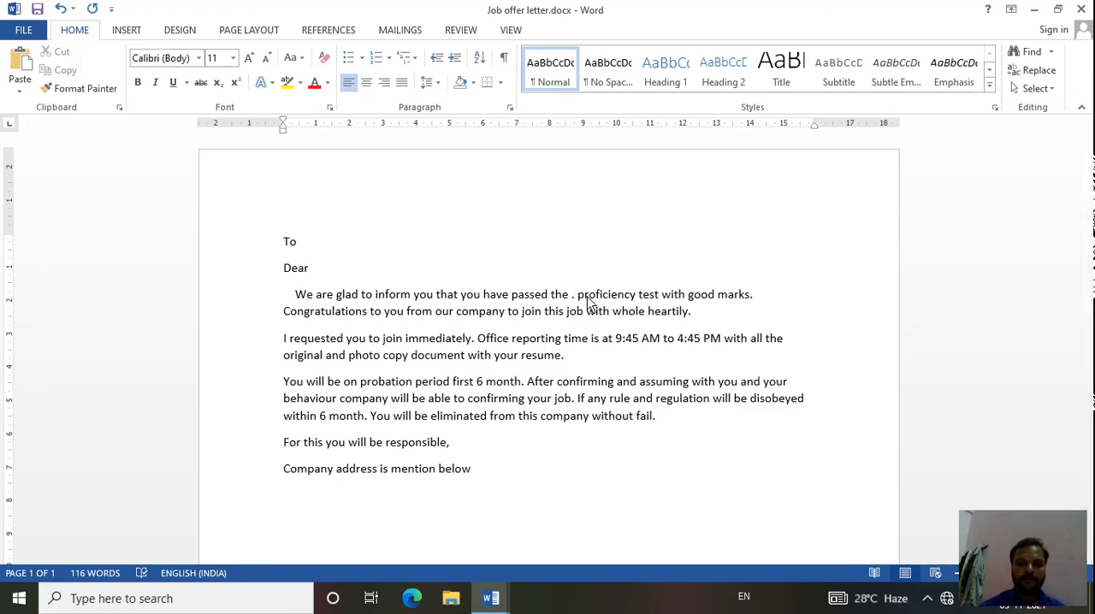
{"action": "key", "text": "BackSpace"}
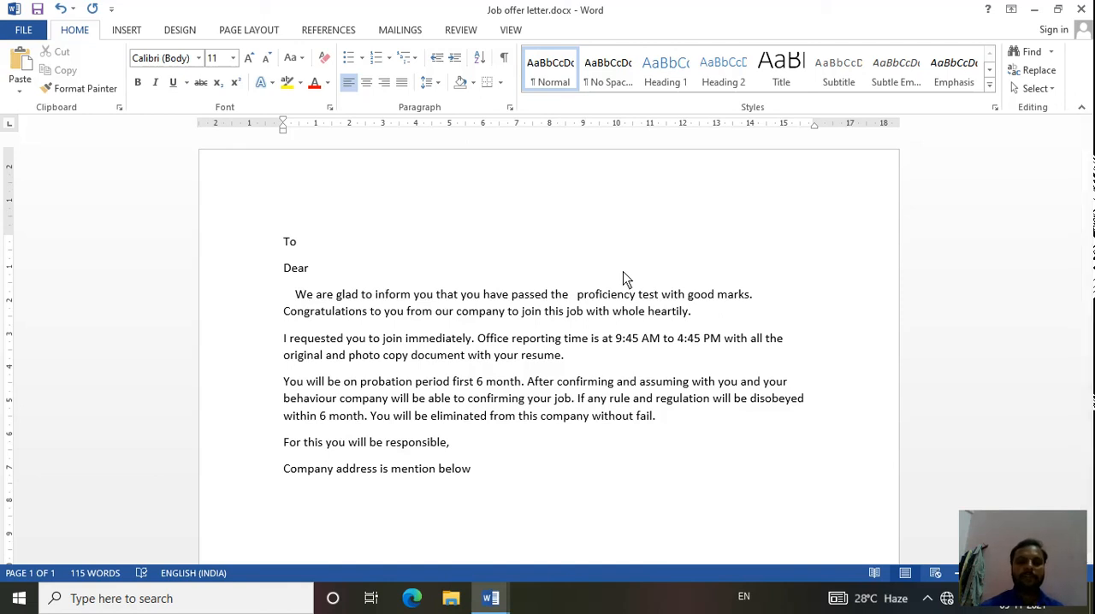
- Start a new typed recipient list for the mail merge
{"action": "left_click", "coordinate": [382, 36]}
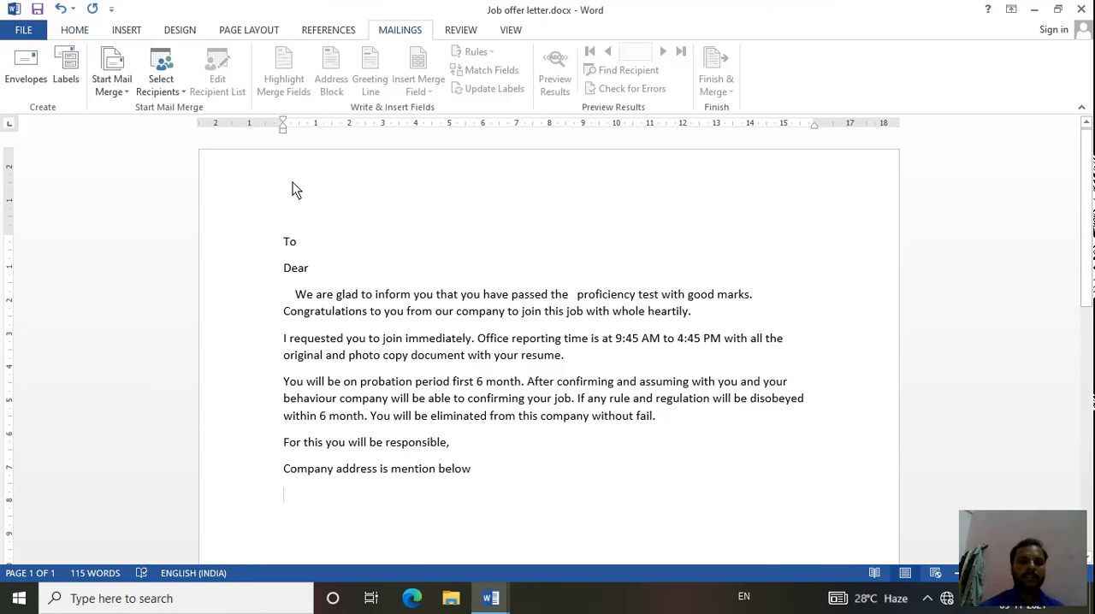
{"action": "left_click", "coordinate": [155, 90]}
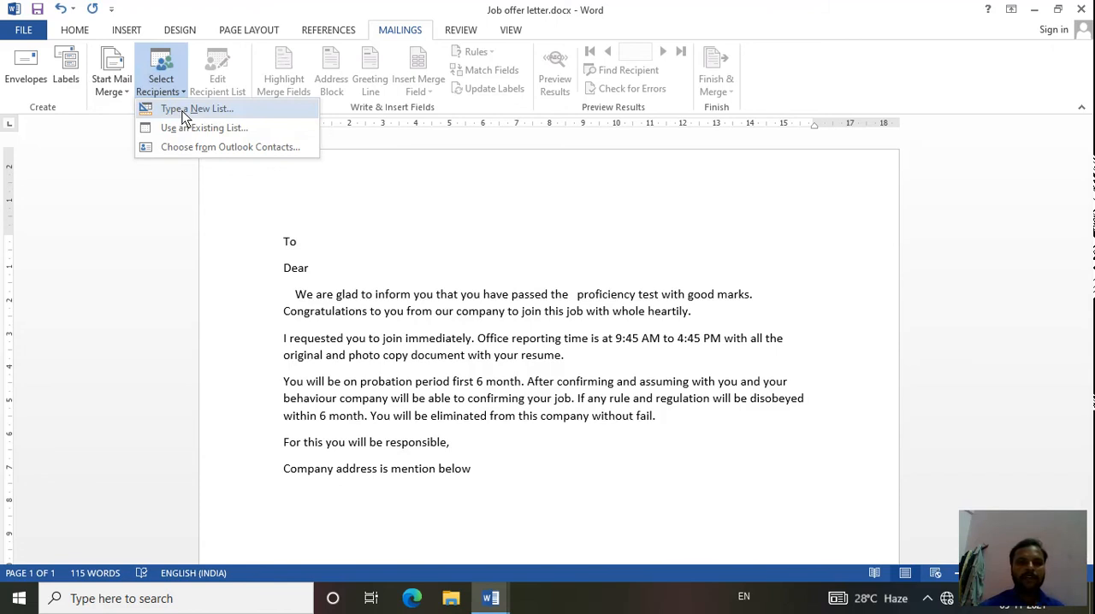
{"action": "left_click", "coordinate": [183, 109]}
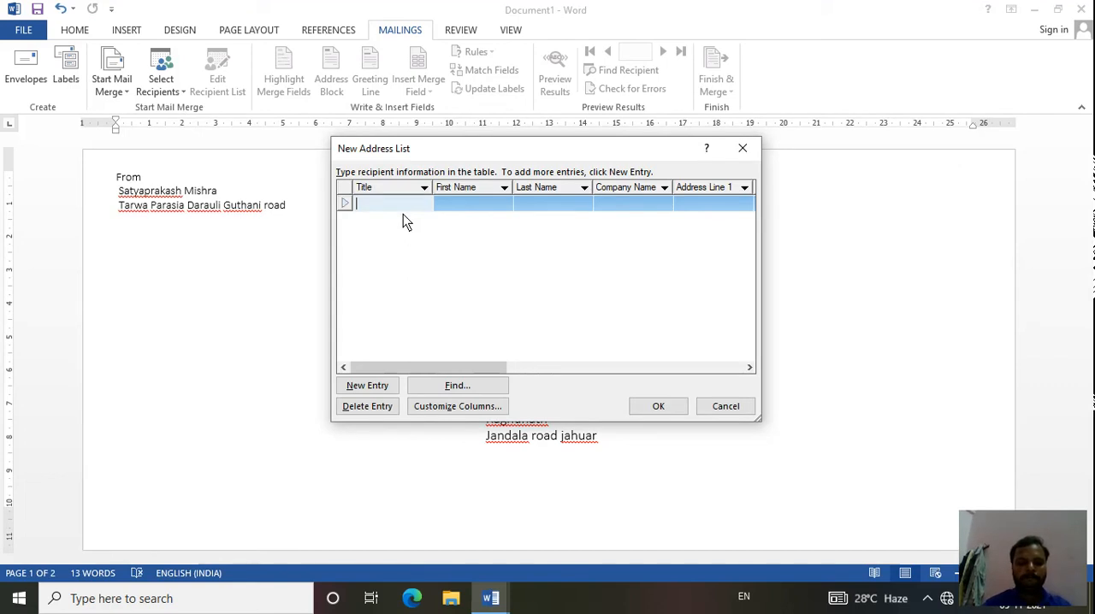
{"action": "type", "text": "Ram"}
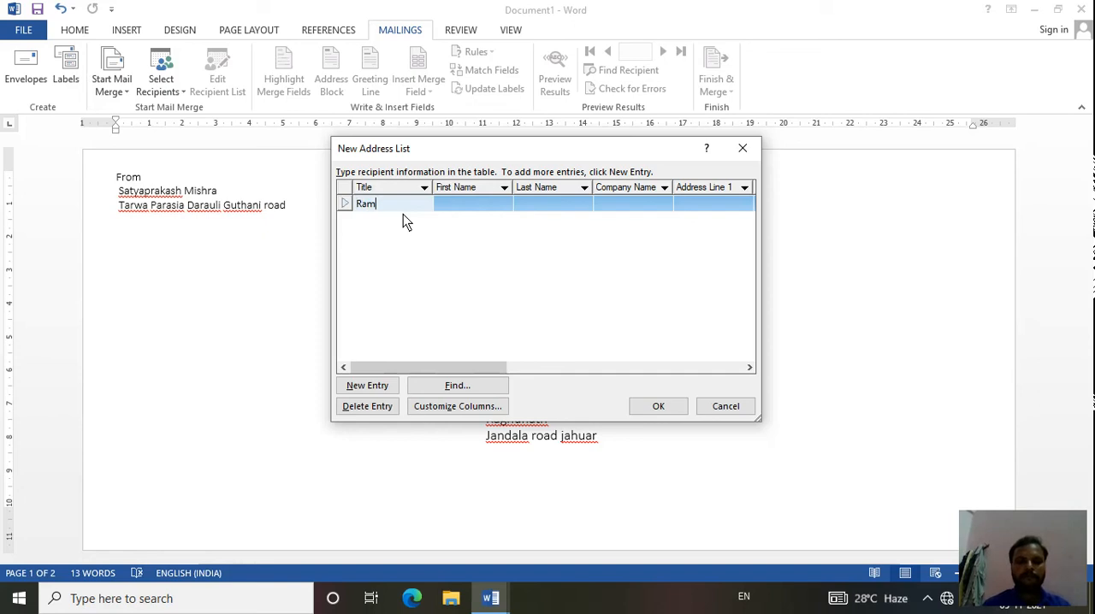
{"action": "key", "text": "Tab"}
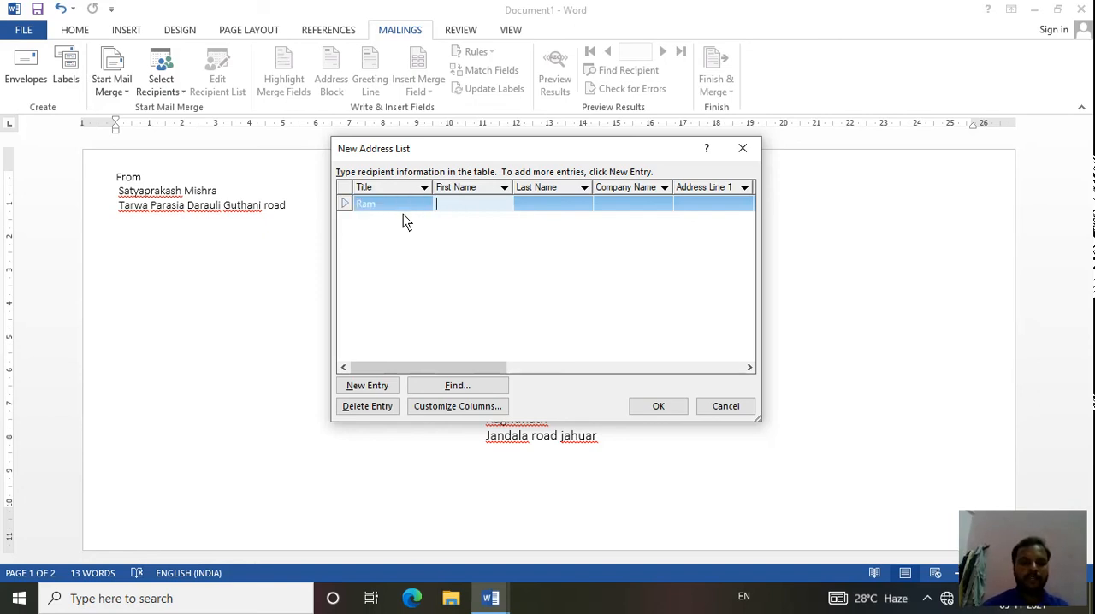
{"action": "key", "text": "shift+Tab"}
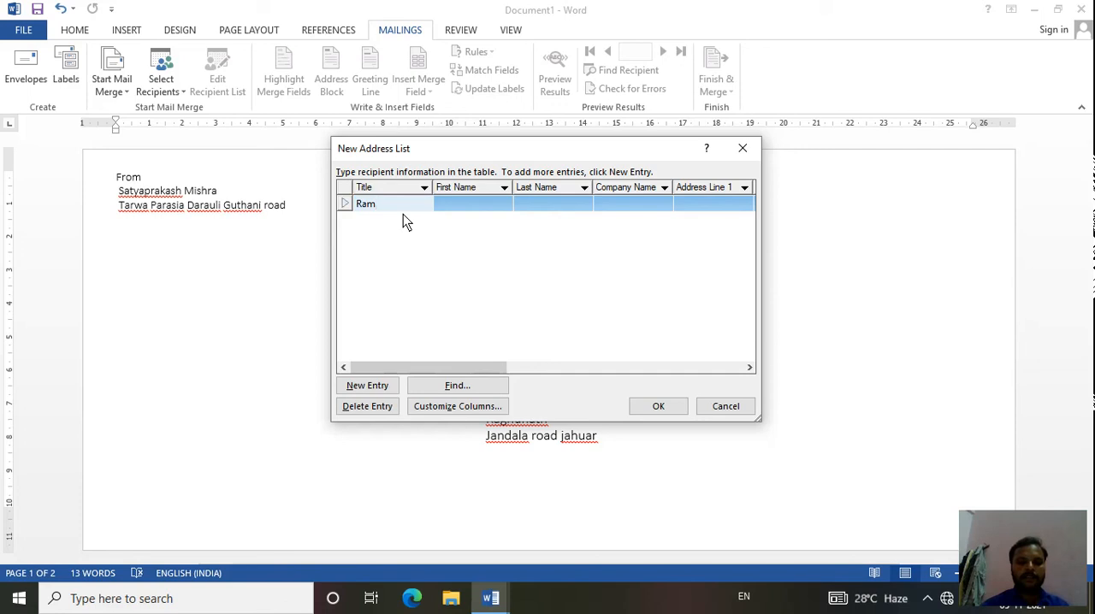
{"action": "key", "text": "BackSpace"}
{"action": "key", "text": "BackSpace"}
{"action": "key", "text": "BackSpace"}
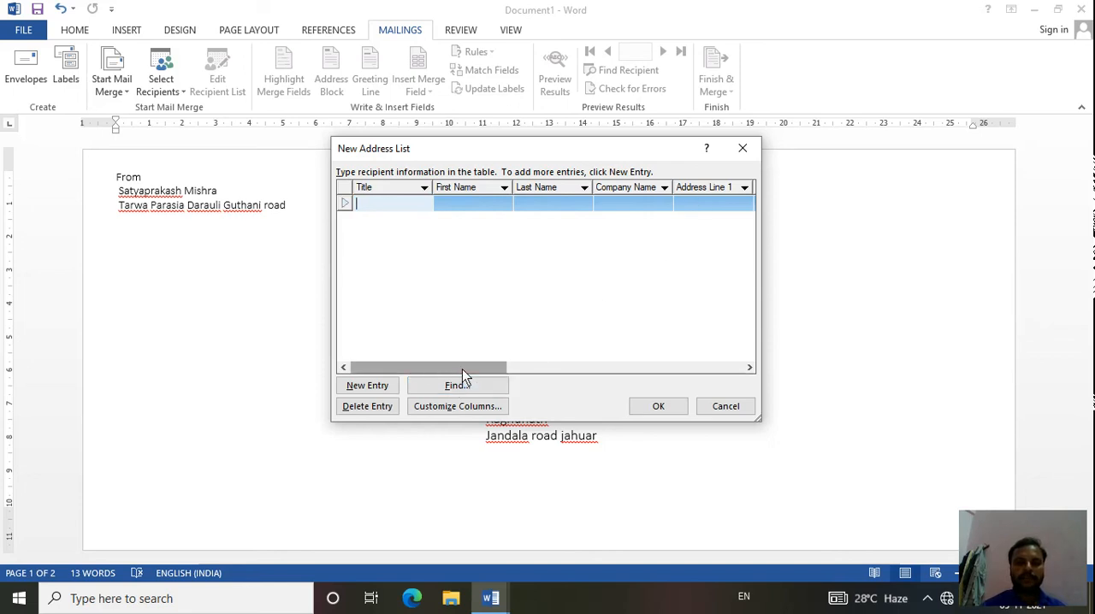
- Customize the address list's columns by deleting the Title and Last Name fields
{"action": "left_click_drag", "start_coordinate": [462, 369], "coordinate": [704, 361]}
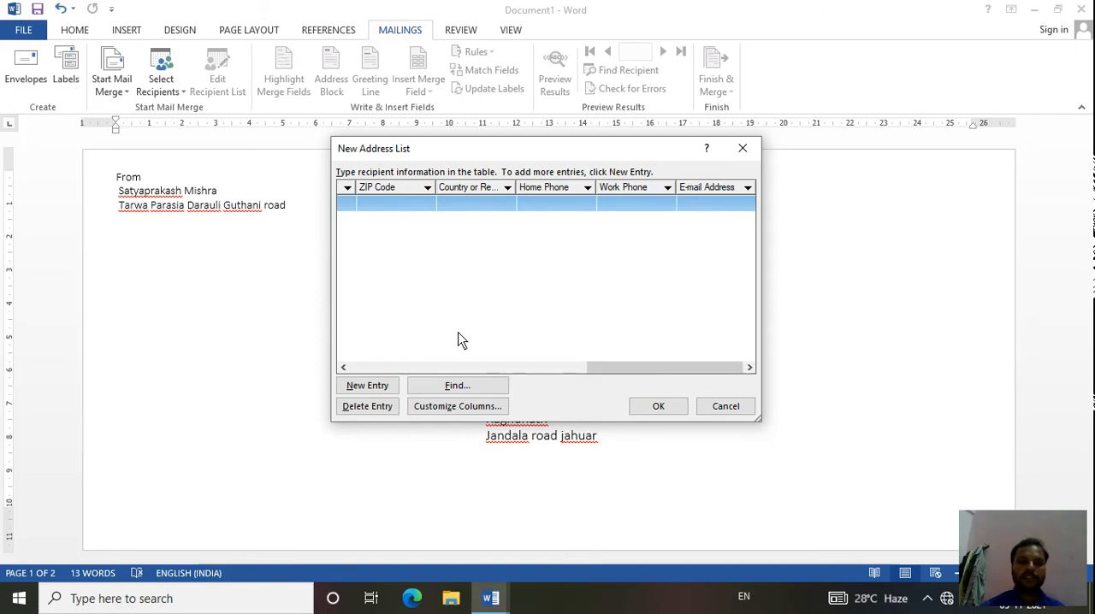
{"action": "left_click", "coordinate": [553, 368]}
{"action": "left_click_drag", "start_coordinate": [551, 366], "coordinate": [415, 371]}
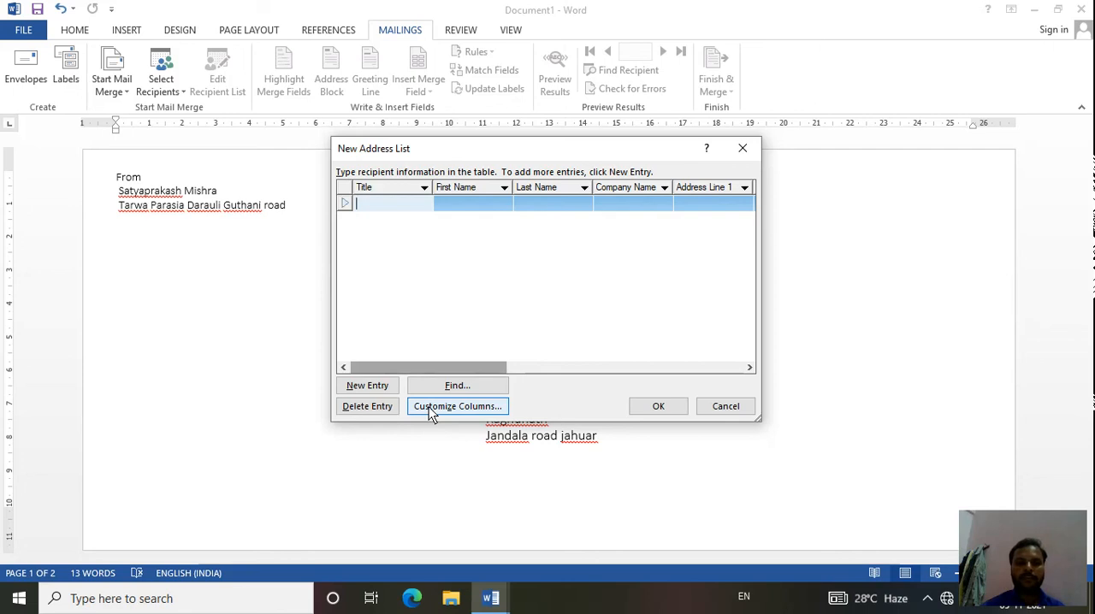
{"action": "left_click", "coordinate": [428, 407]}
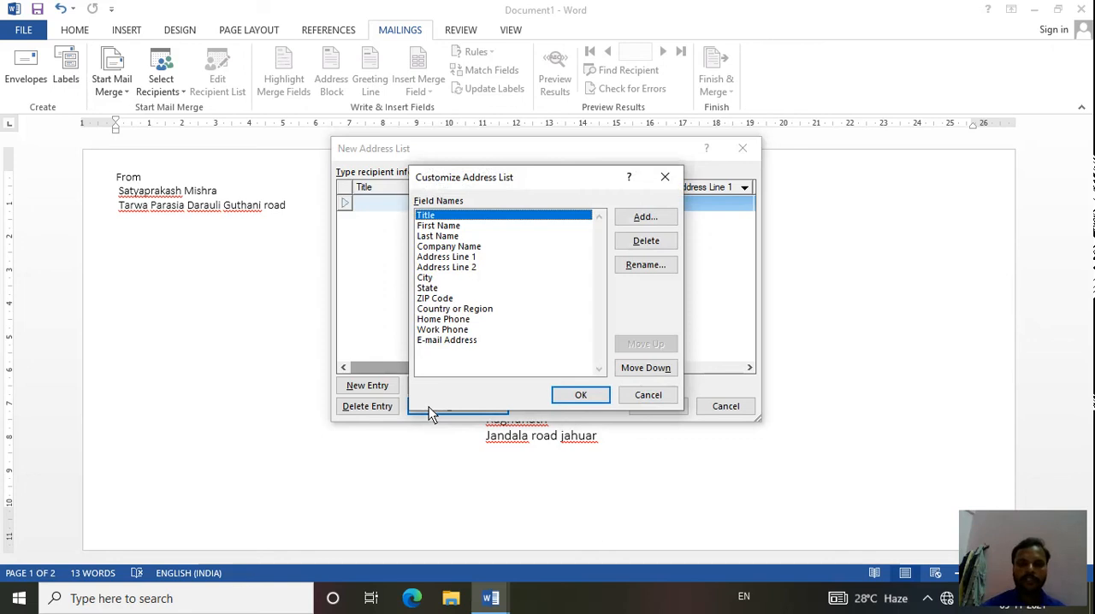
{"action": "left_click", "coordinate": [644, 243]}
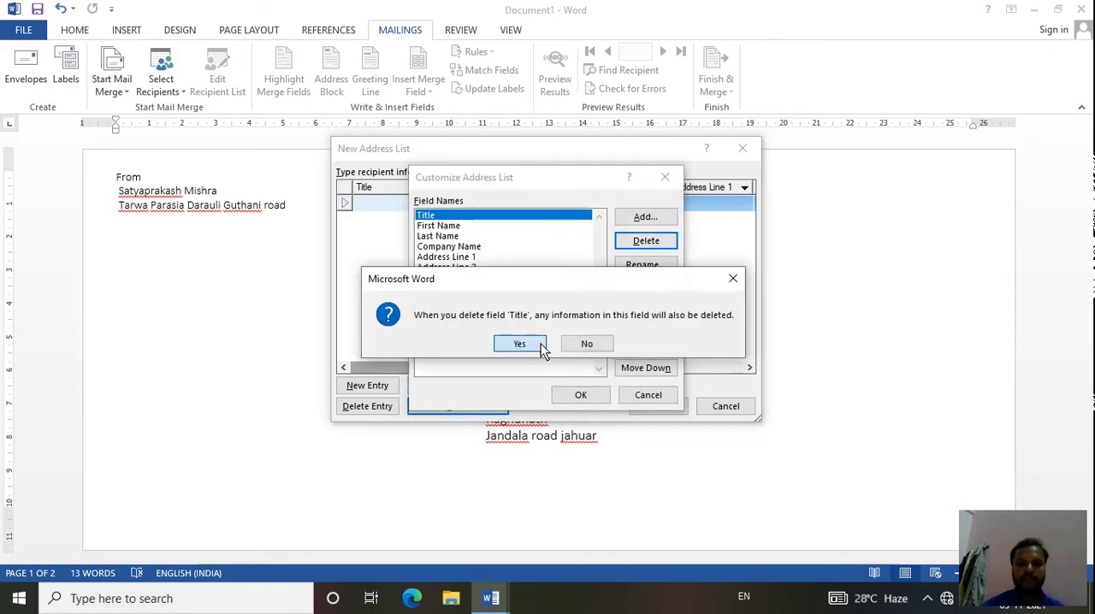
{"action": "left_click", "coordinate": [539, 344]}
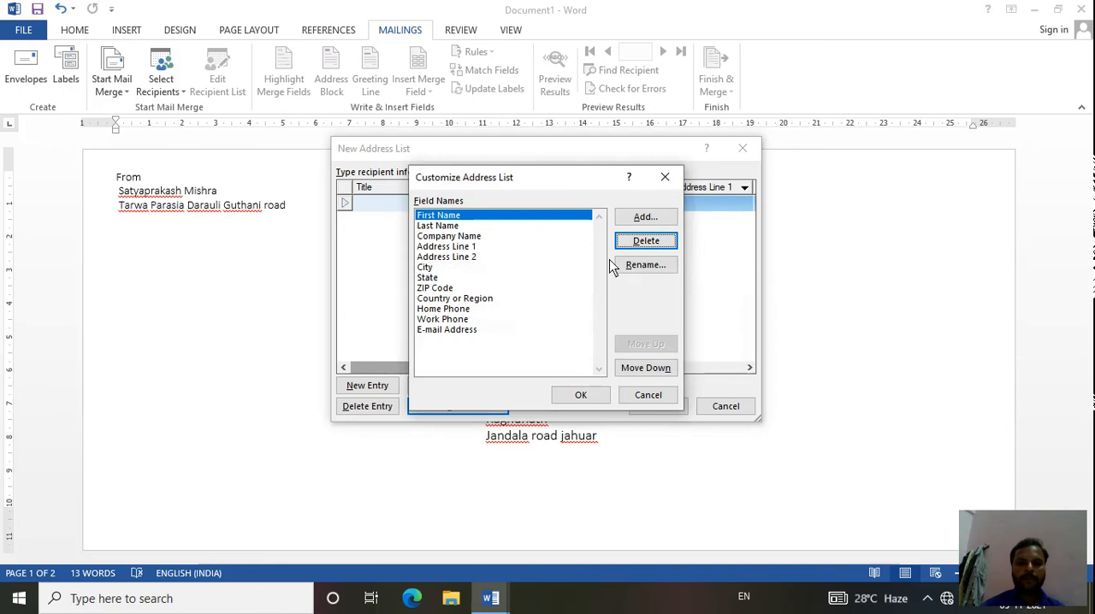
{"action": "left_click", "coordinate": [511, 225]}
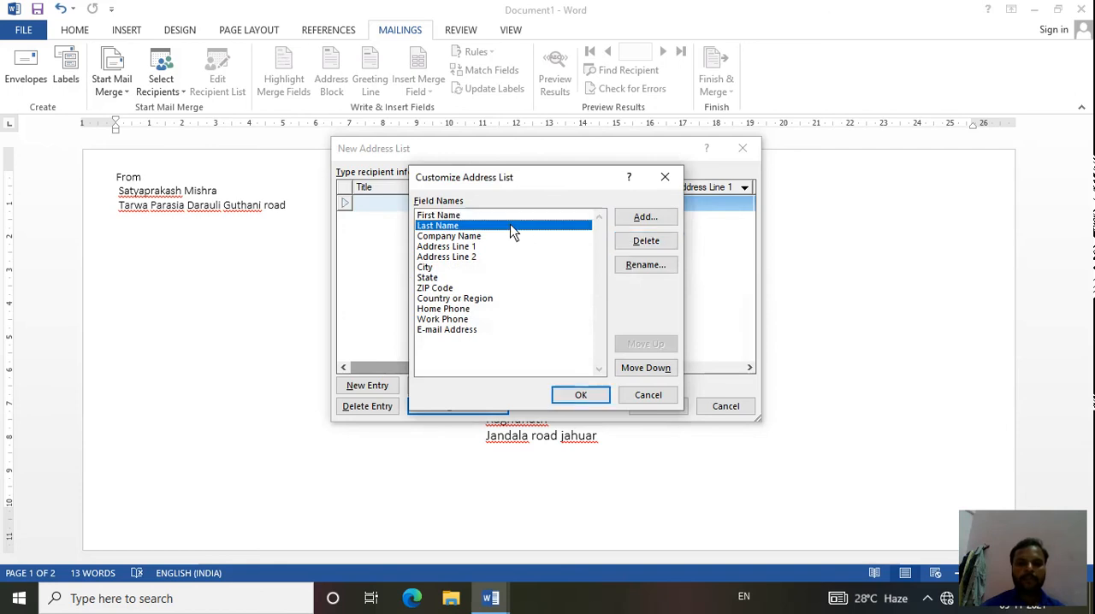
{"action": "left_click", "coordinate": [646, 240]}
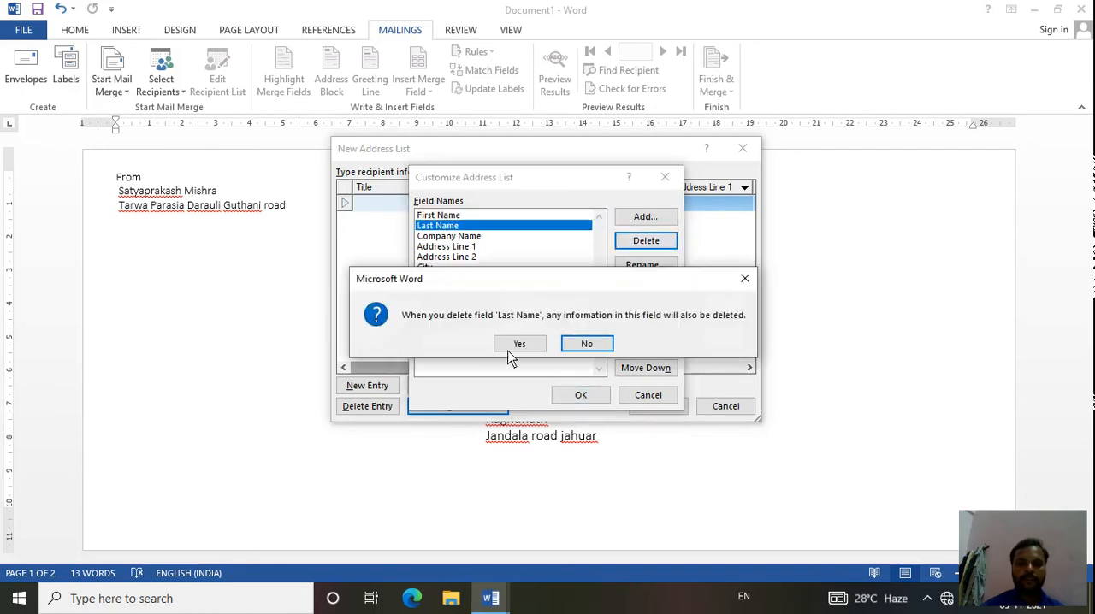
{"action": "left_click", "coordinate": [519, 343]}
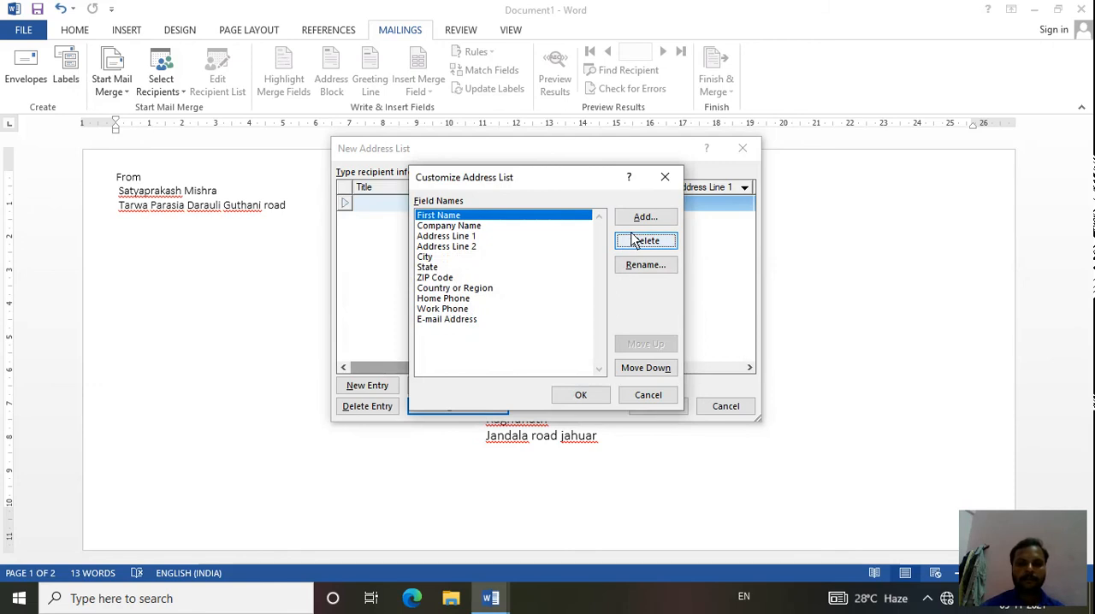
- Rename the ZIP Code field to Pin Code in the address list's columns
{"action": "left_click", "coordinate": [444, 279]}
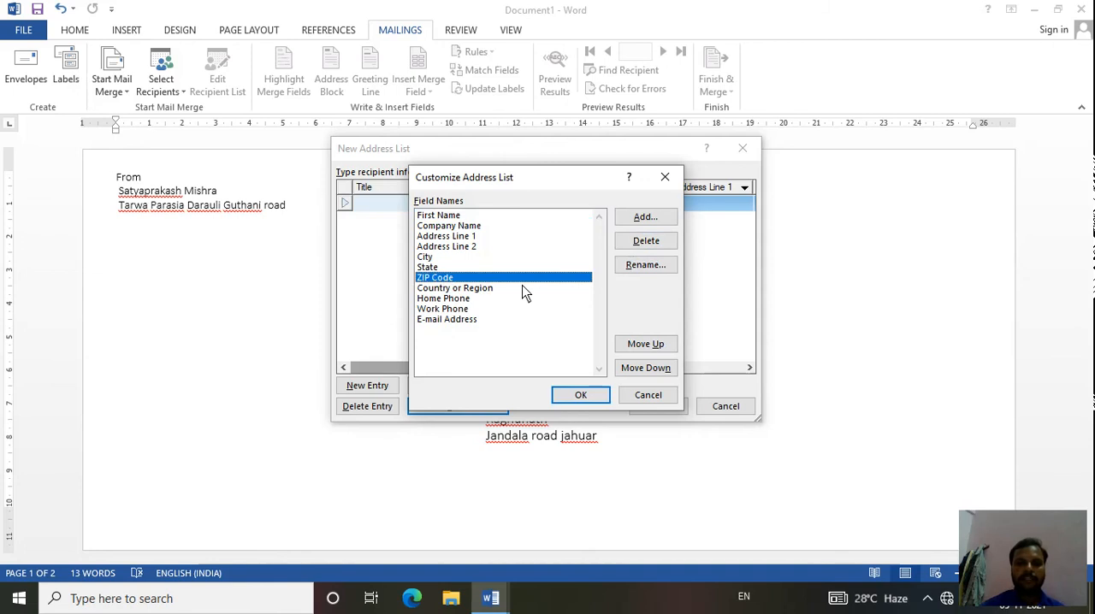
{"action": "left_click", "coordinate": [638, 266]}
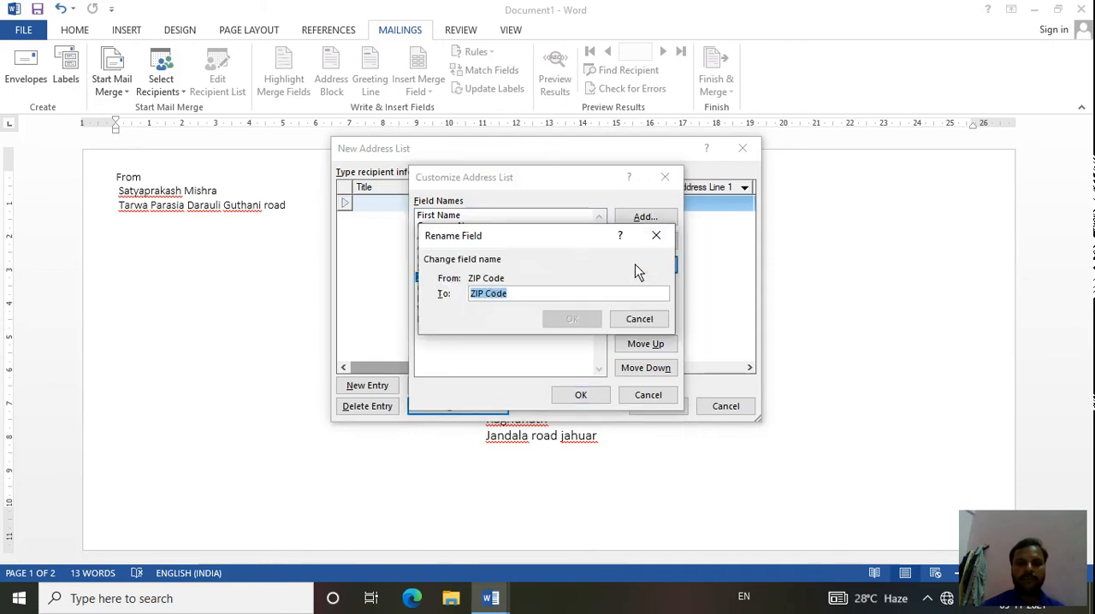
{"action": "left_click", "coordinate": [483, 295]}
{"action": "key", "text": "BackSpace"}
{"action": "key", "text": "BackSpace"}
{"action": "key", "text": "BackSpace"}
{"action": "key", "text": "BackSpace"}
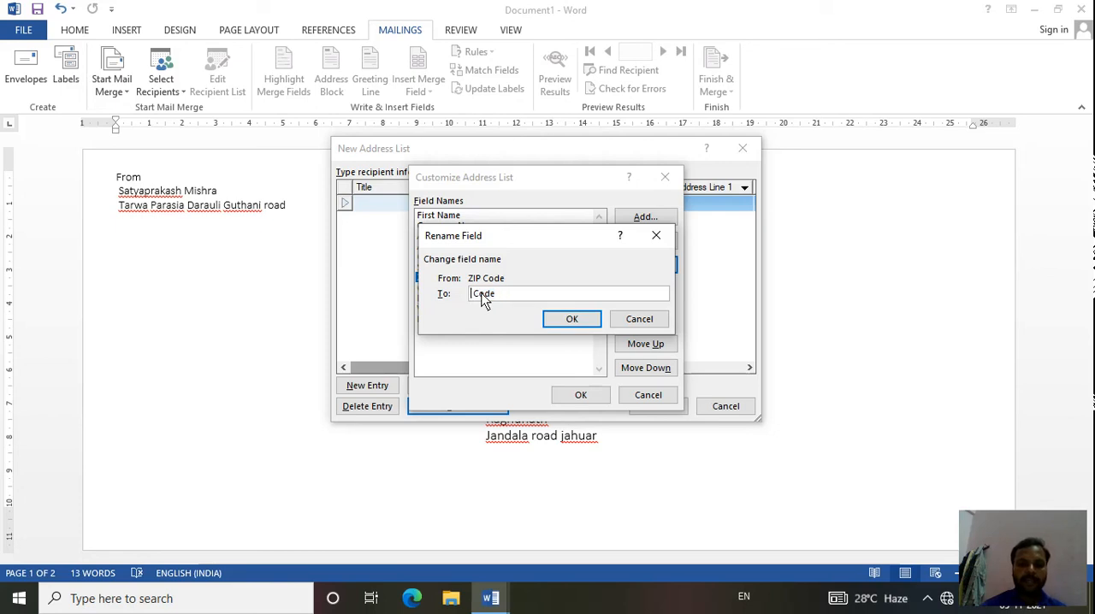
{"action": "type", "text": "Pin"}
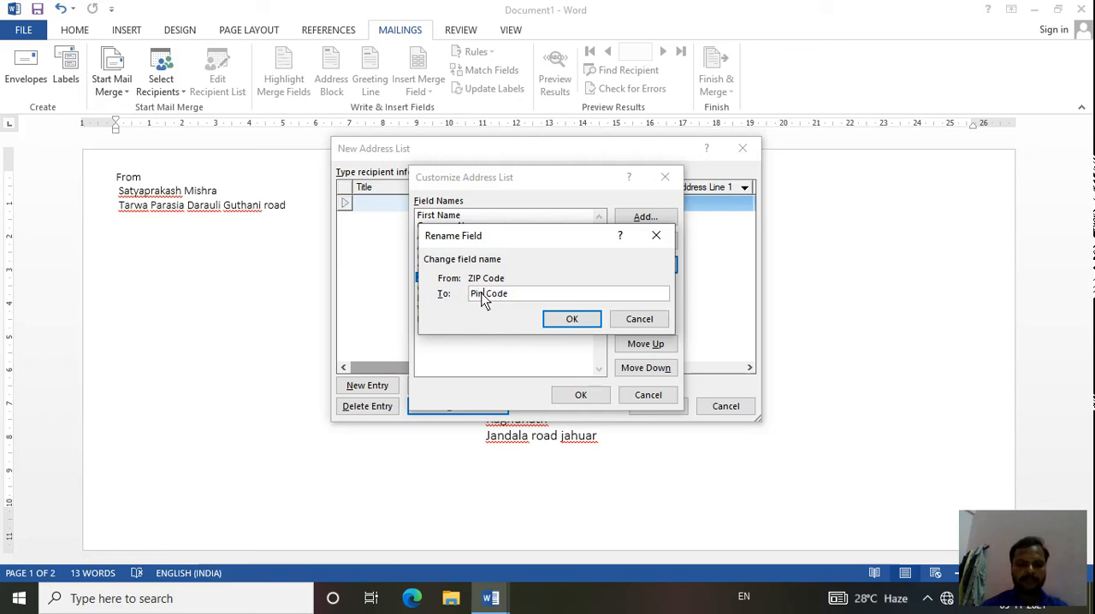
{"action": "left_click", "coordinate": [570, 319]}
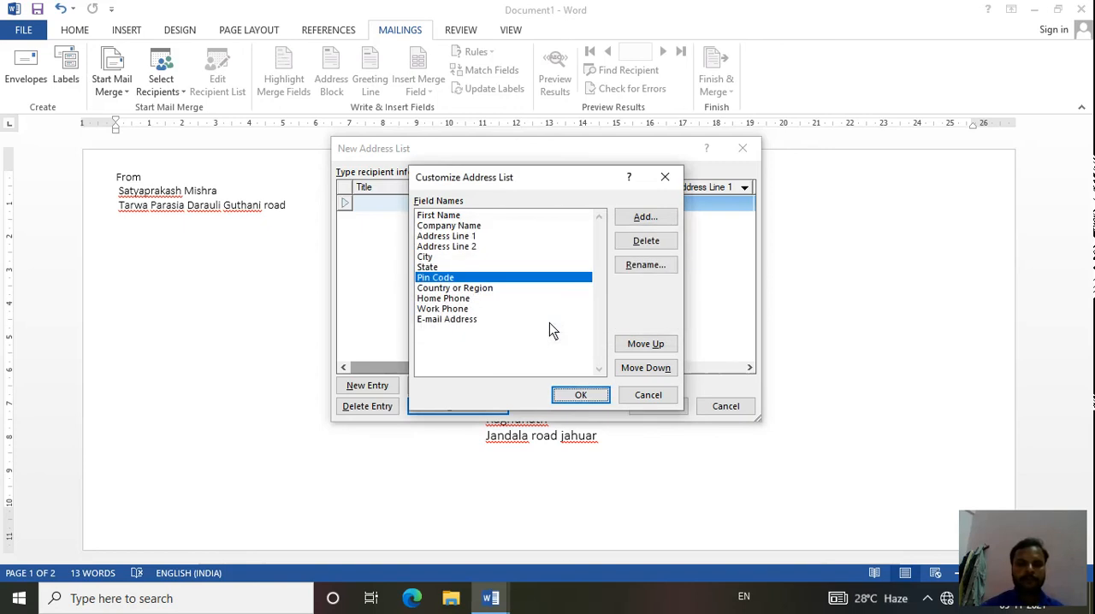
- Delete the Country or Region and Home Phone fields from the address list and apply the customized columns
{"action": "left_click", "coordinate": [477, 289]}
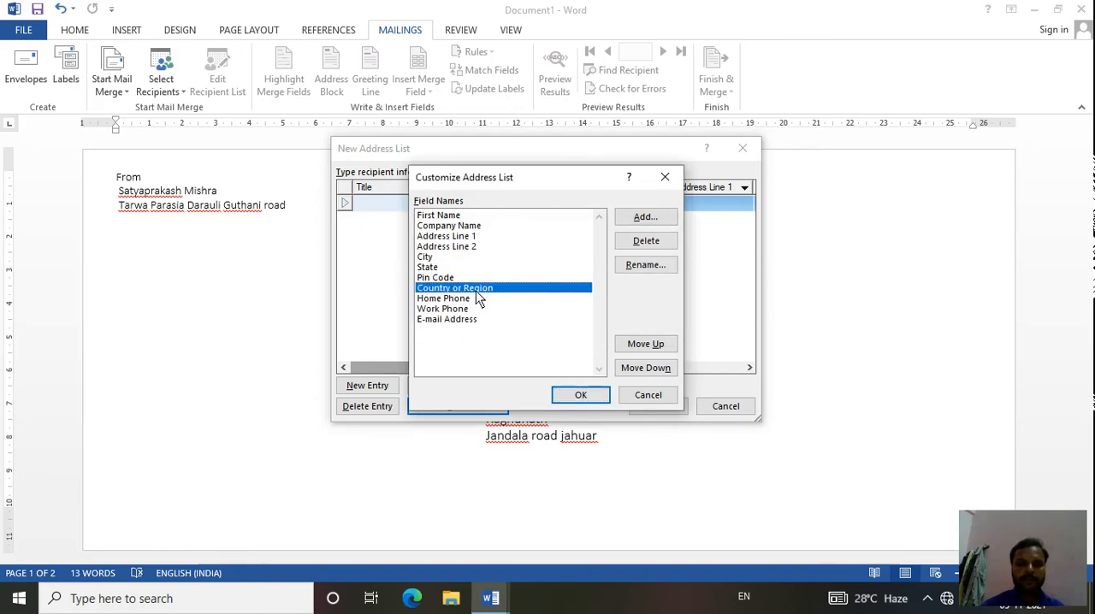
{"action": "left_click", "coordinate": [646, 242]}
{"action": "left_click", "coordinate": [523, 346]}
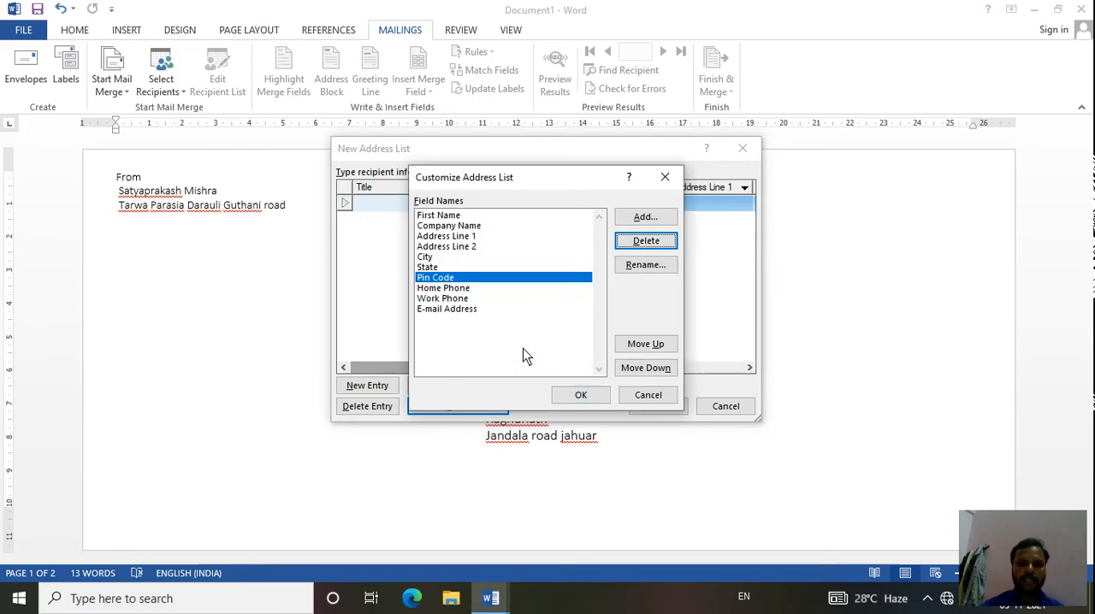
{"action": "left_click", "coordinate": [466, 289]}
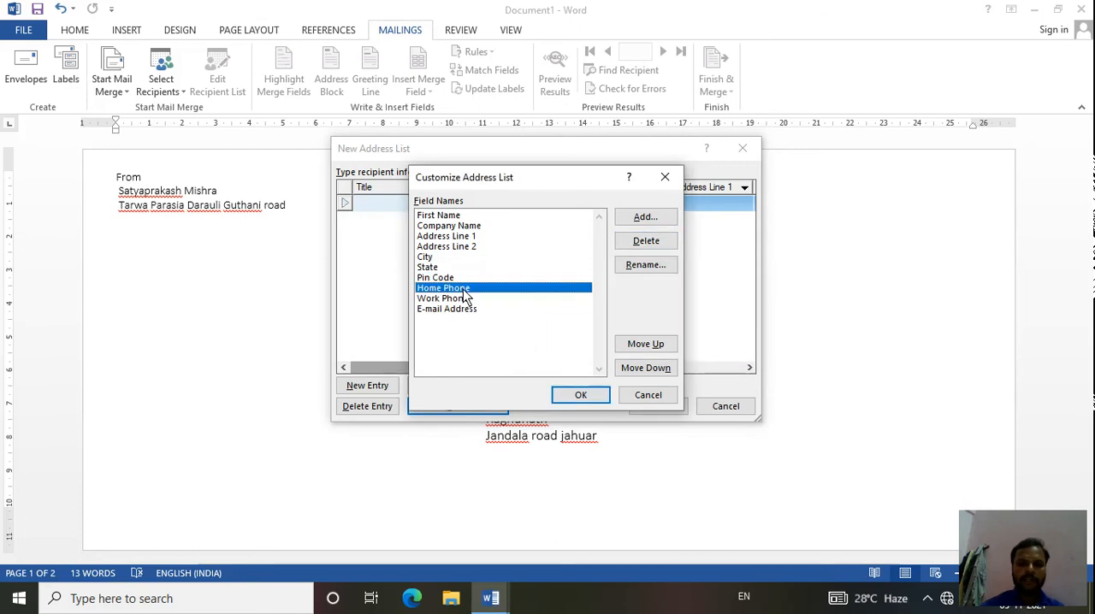
{"action": "left_click", "coordinate": [644, 242]}
{"action": "left_click", "coordinate": [520, 344]}
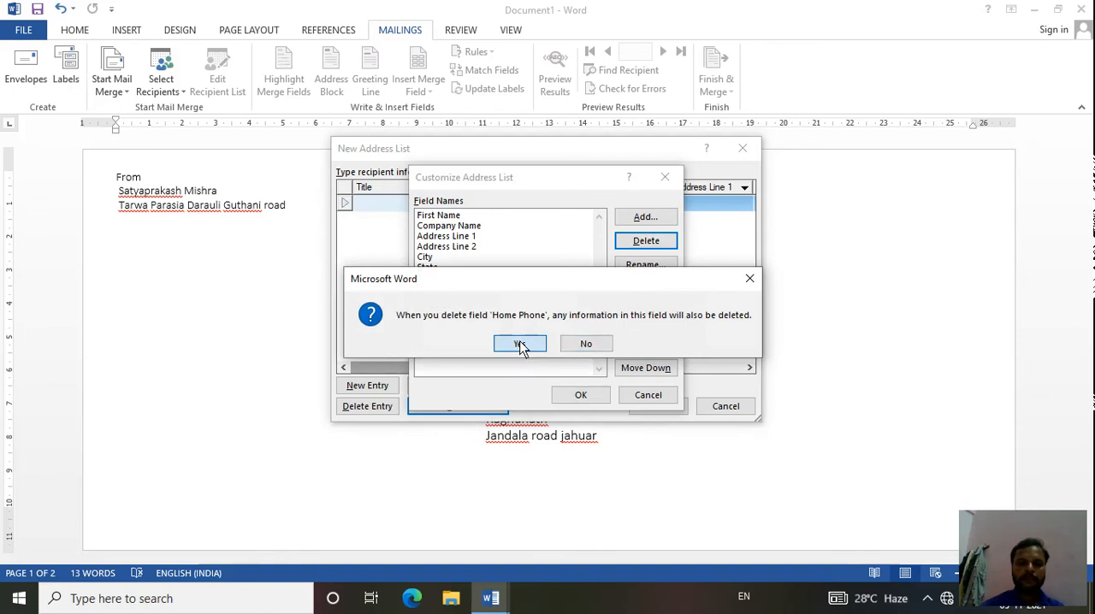
{"action": "left_click", "coordinate": [449, 300]}
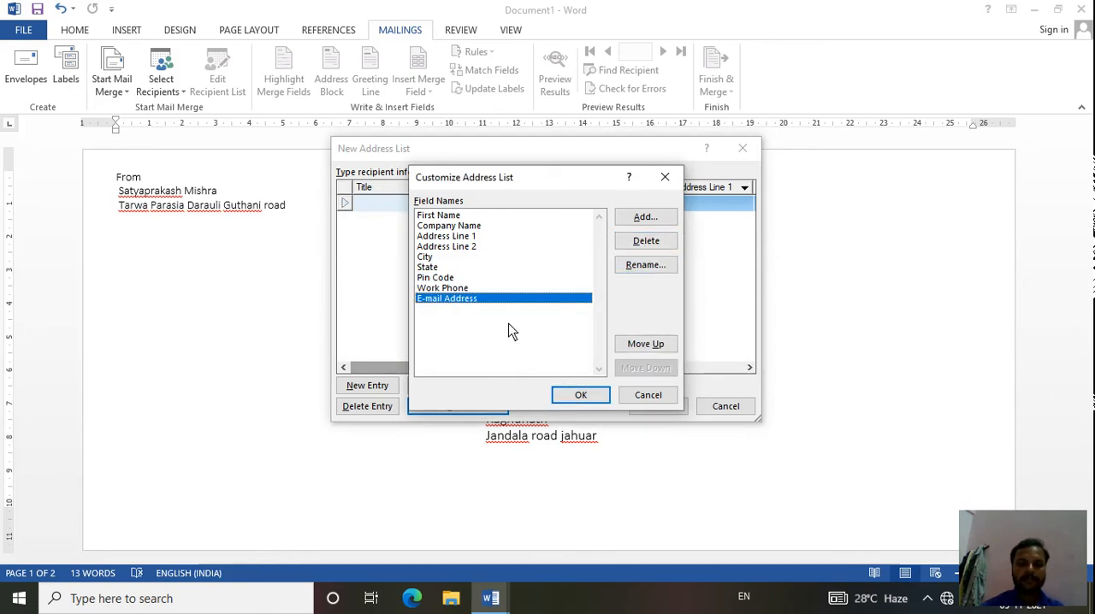
{"action": "left_click", "coordinate": [567, 398]}
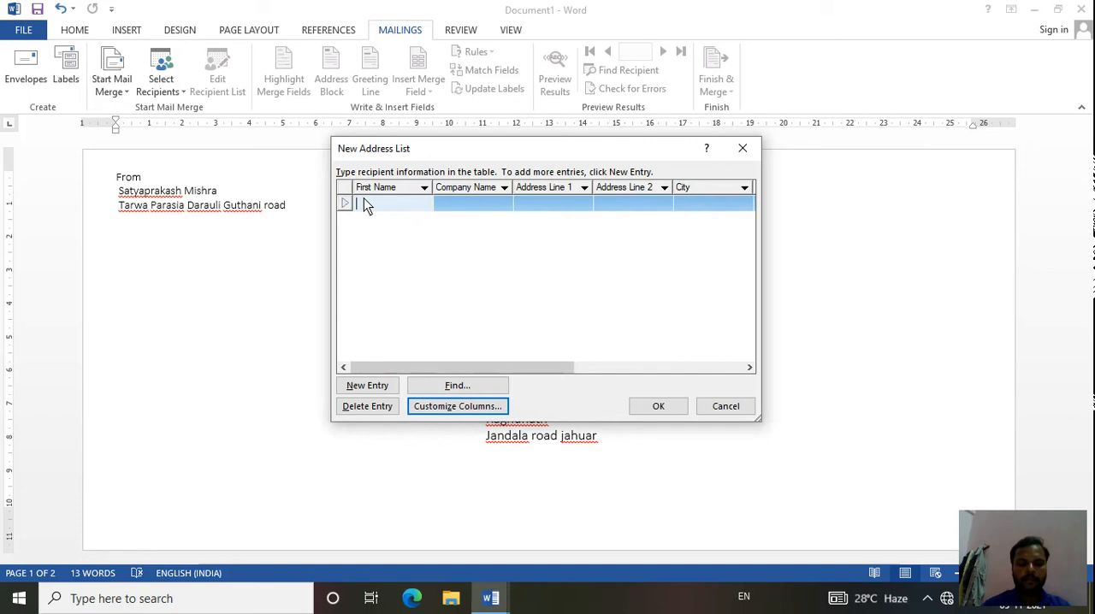
- Enter the first recipient's first name and the company name BSDM in the address list
{"action": "type", "text": "Ram"}
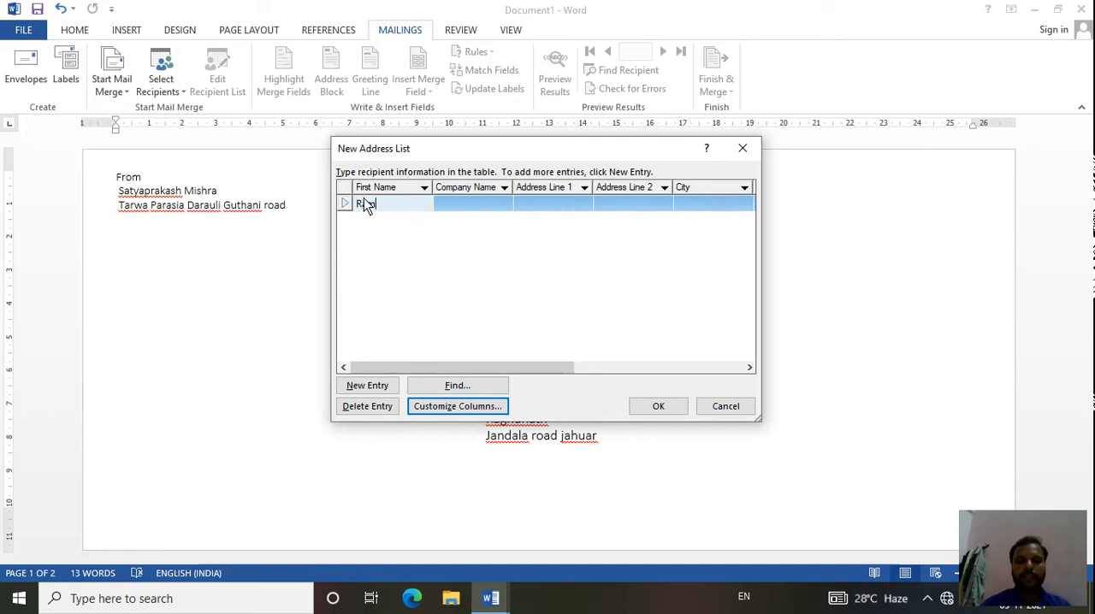
{"action": "key", "text": "Tab"}
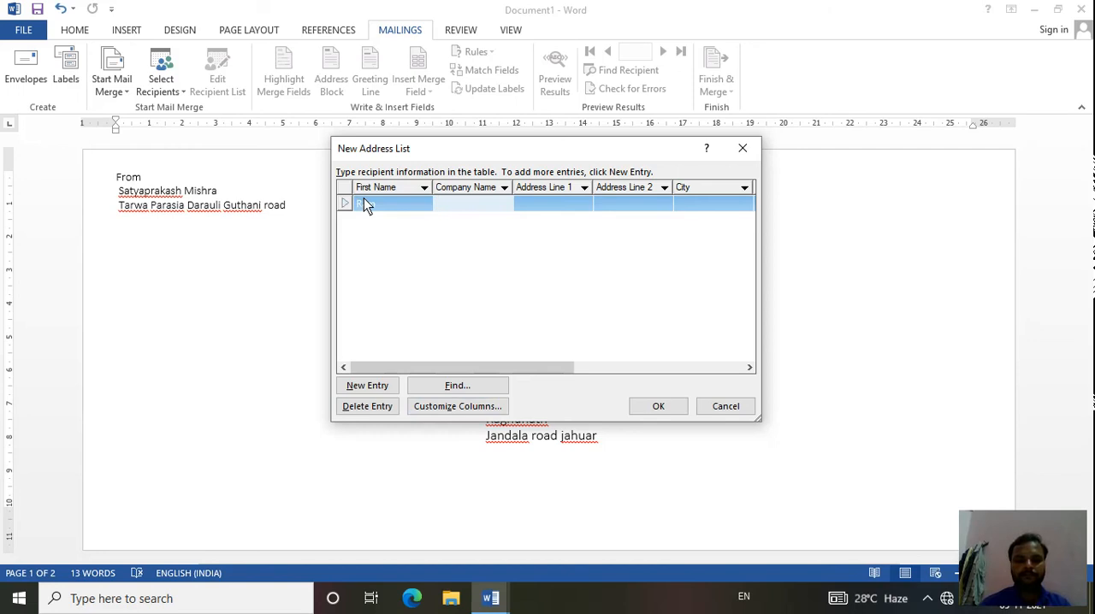
{"action": "type", "text": "BSDM"}
{"action": "key", "text": "Tab"}
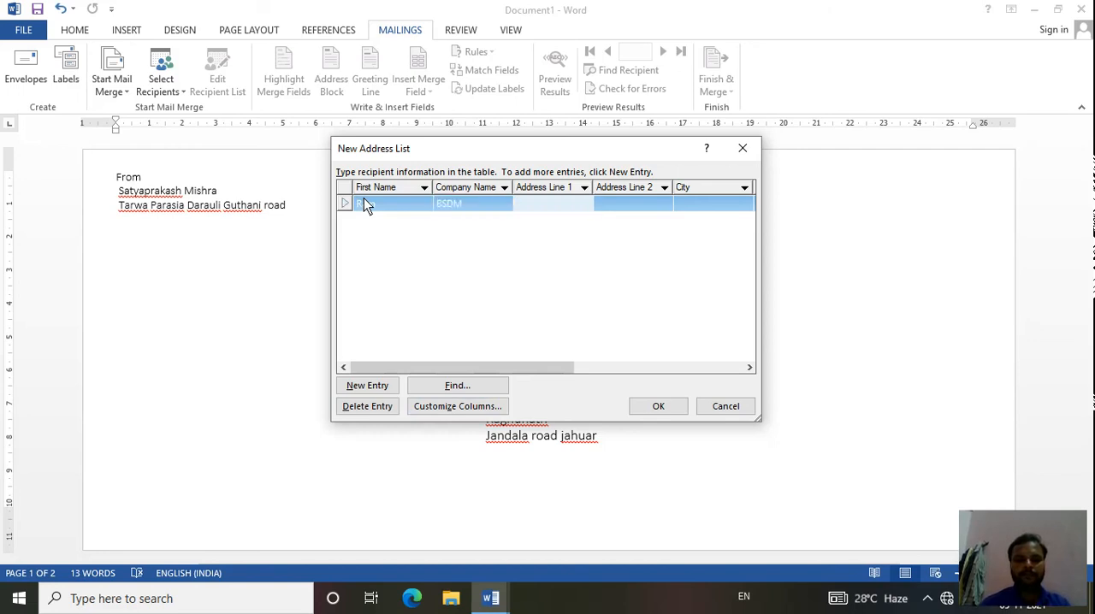
- Fill in the first recipient's Address Line 1 and Address Line 2 with the same locality
{"action": "key", "text": "Tab"}
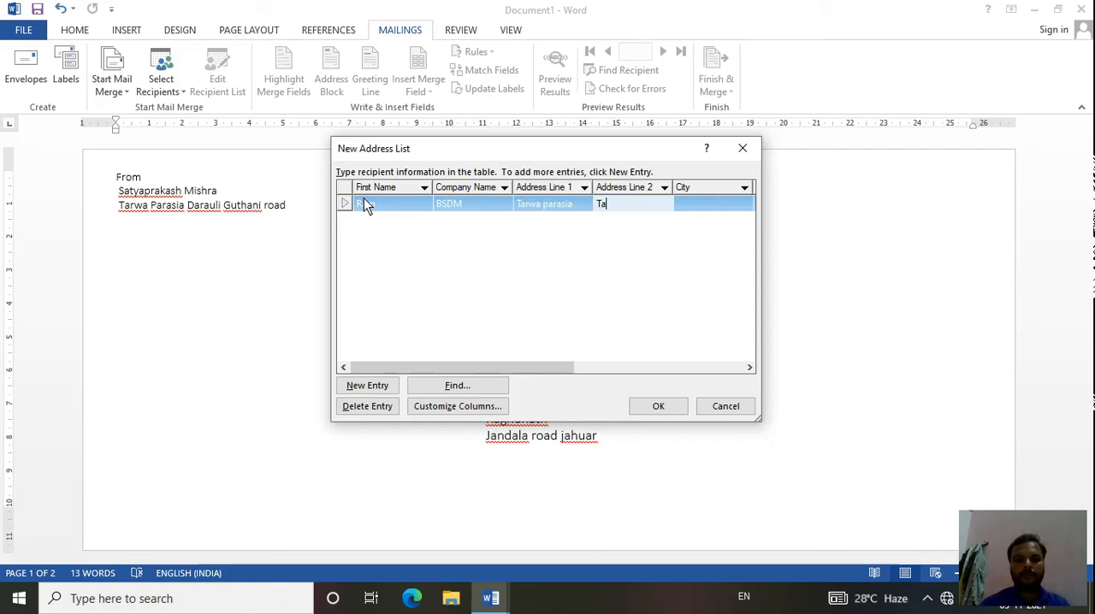
{"action": "key", "text": "Tab"}
- Fill in the city, state and pin code of the first recipient
{"action": "type", "text": "S"}
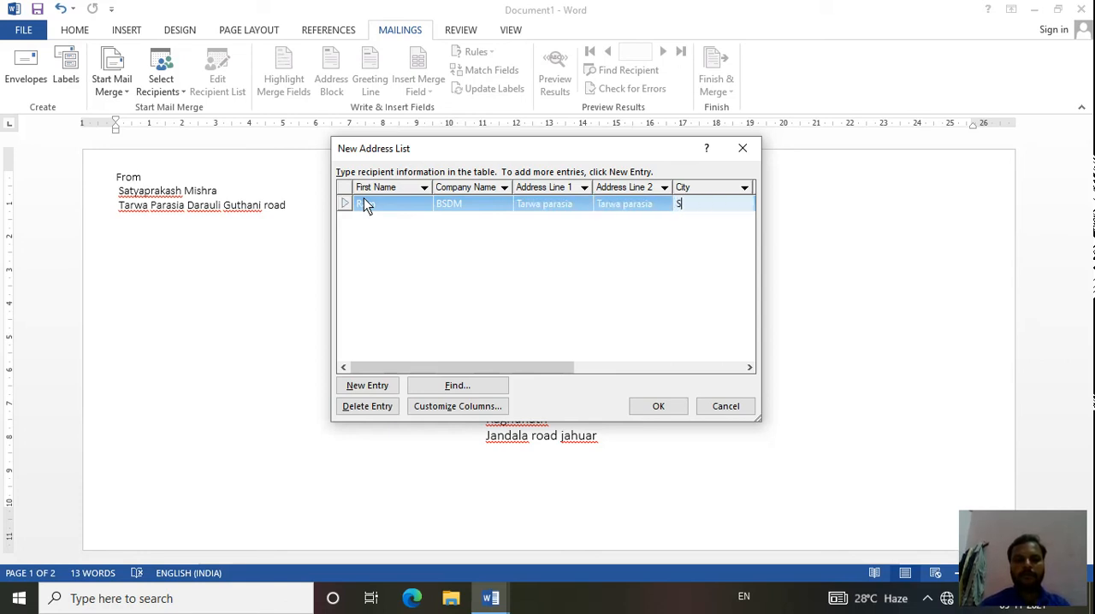
{"action": "type", "text": "iwan"}
{"action": "key", "text": "Tab"}
{"action": "type", "text": "Bihar"}
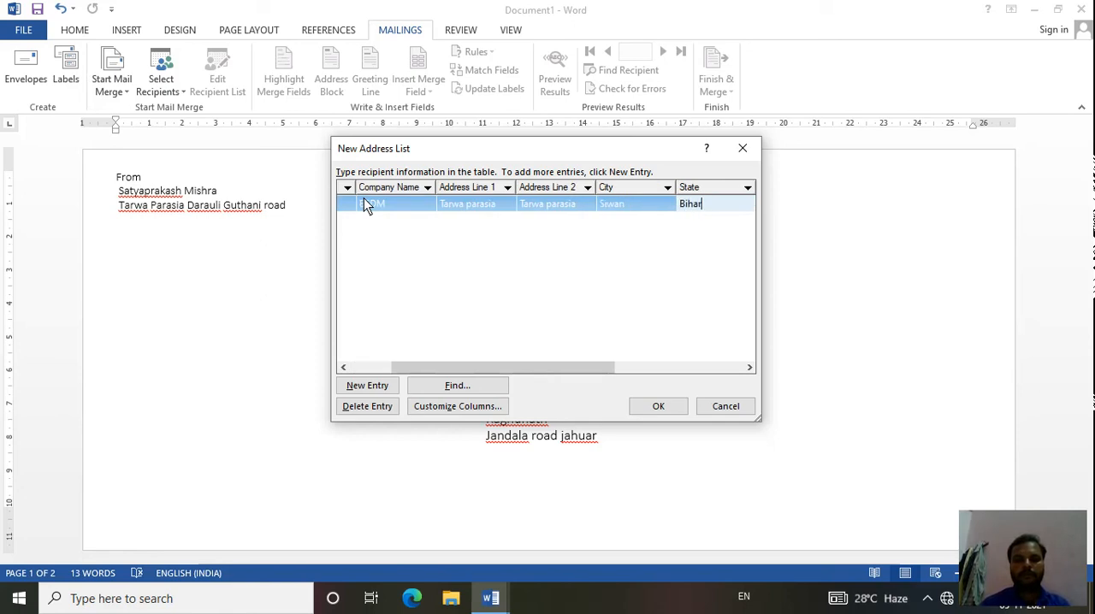
{"action": "key", "text": "Tab"}
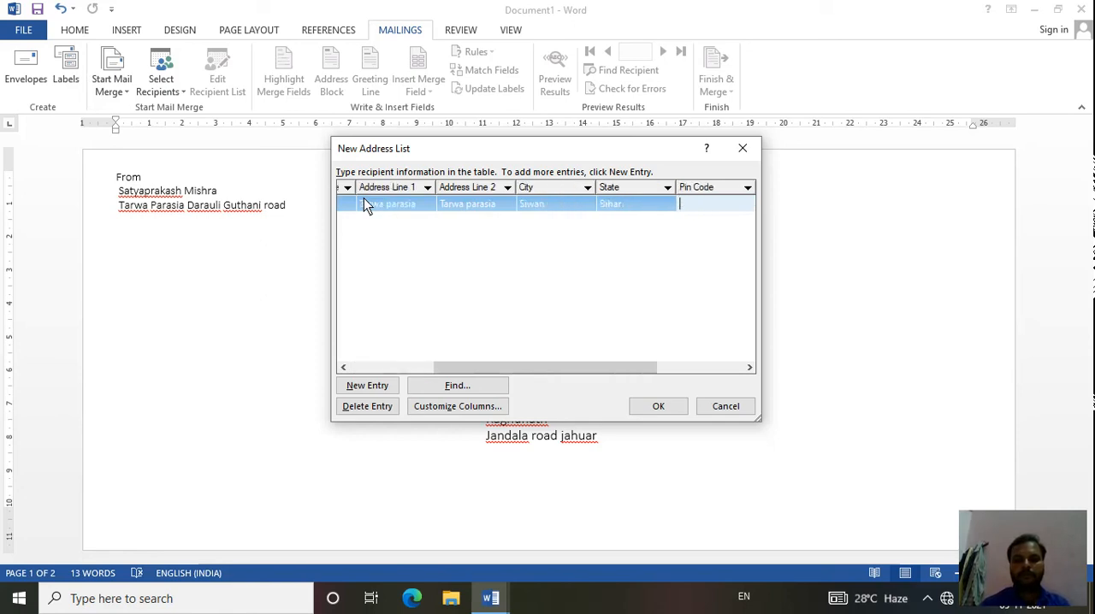
{"action": "type", "text": "8423"}
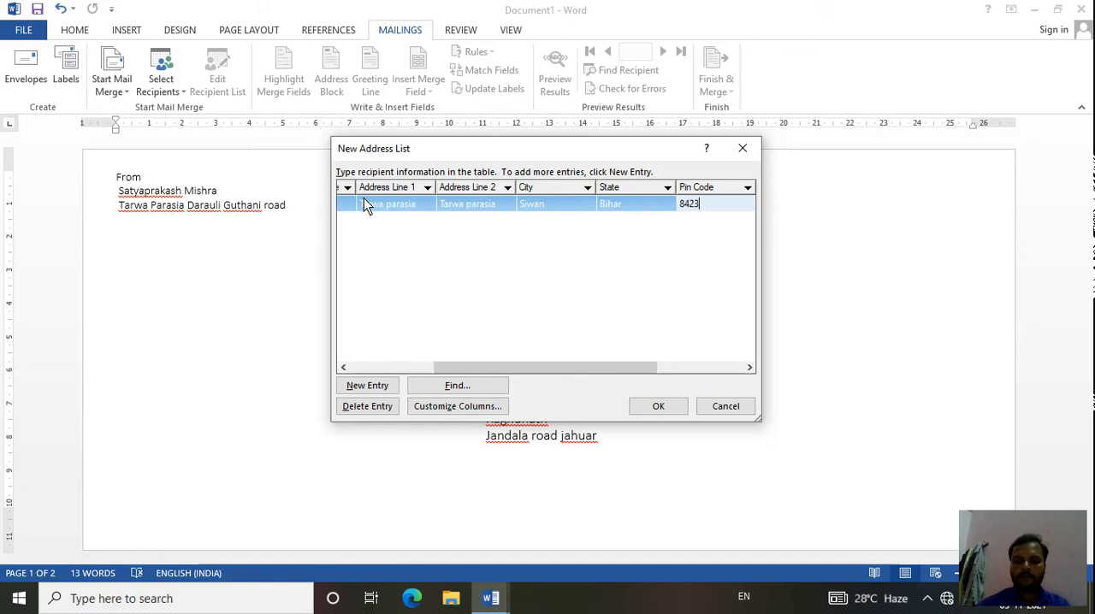
{"action": "type", "text": "5"}
{"action": "key", "text": "BackSpace"}
{"action": "key", "text": "BackSpace"}
{"action": "type", "text": "1235"}
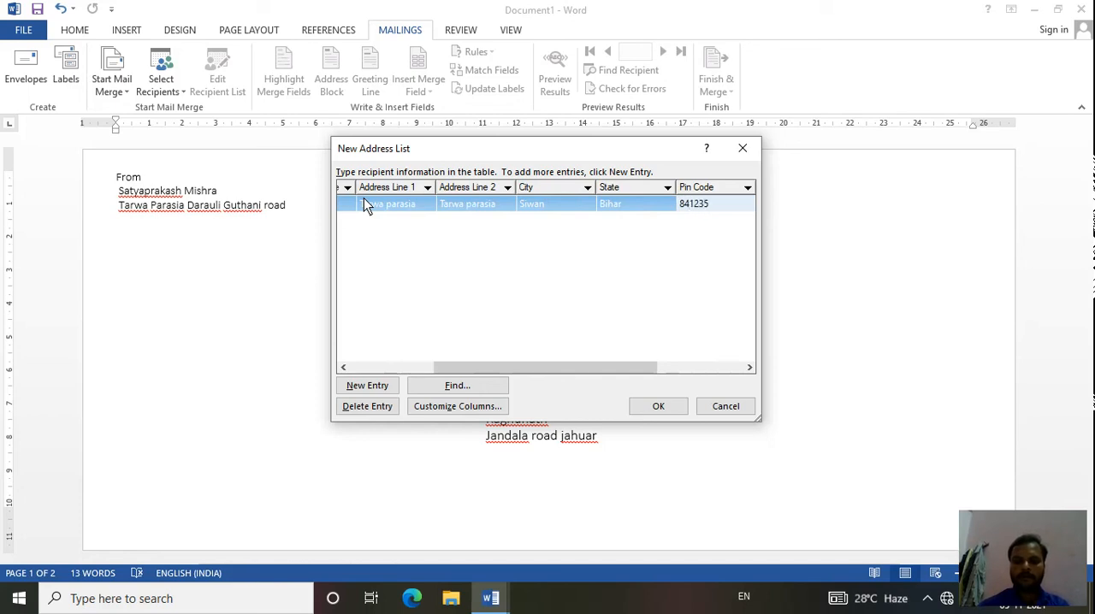
{"action": "key", "text": "Tab"}
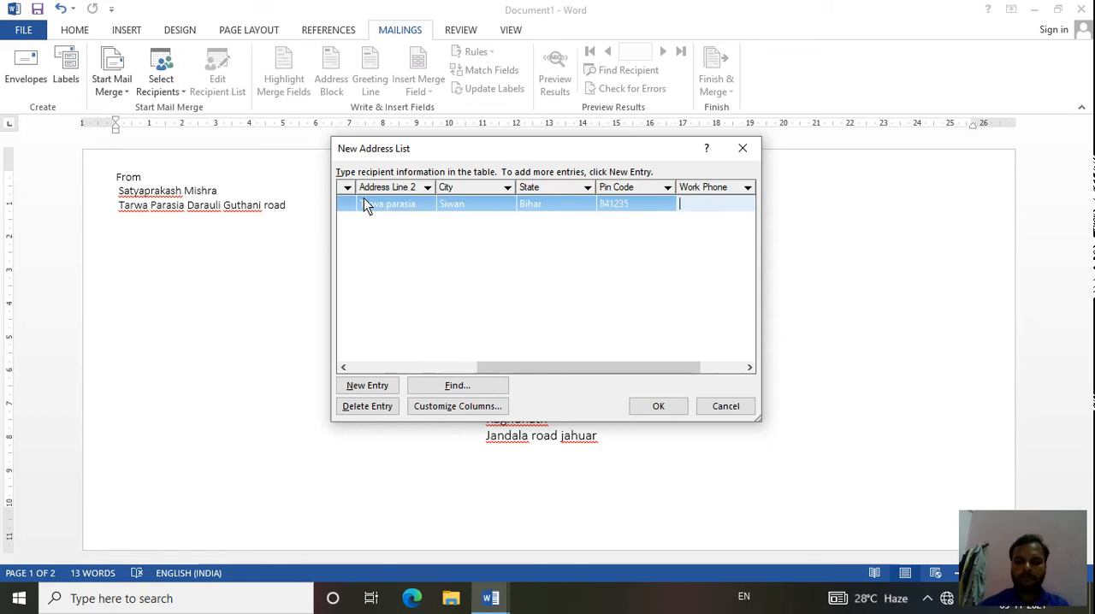
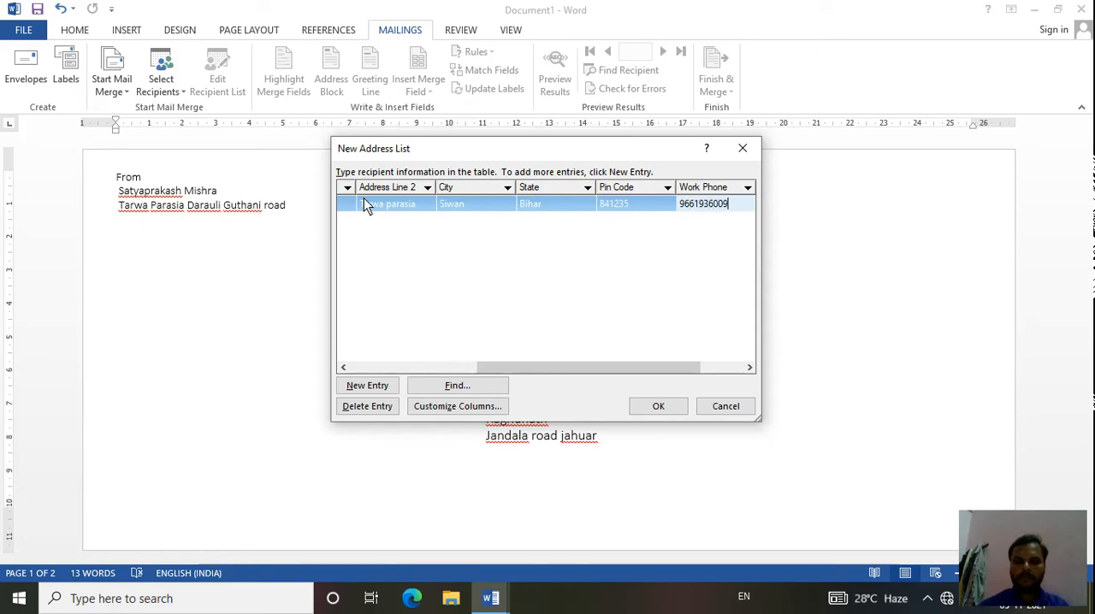
- Enter the first recipient's work phone number and e-mail address
{"action": "key", "text": "Tab"}
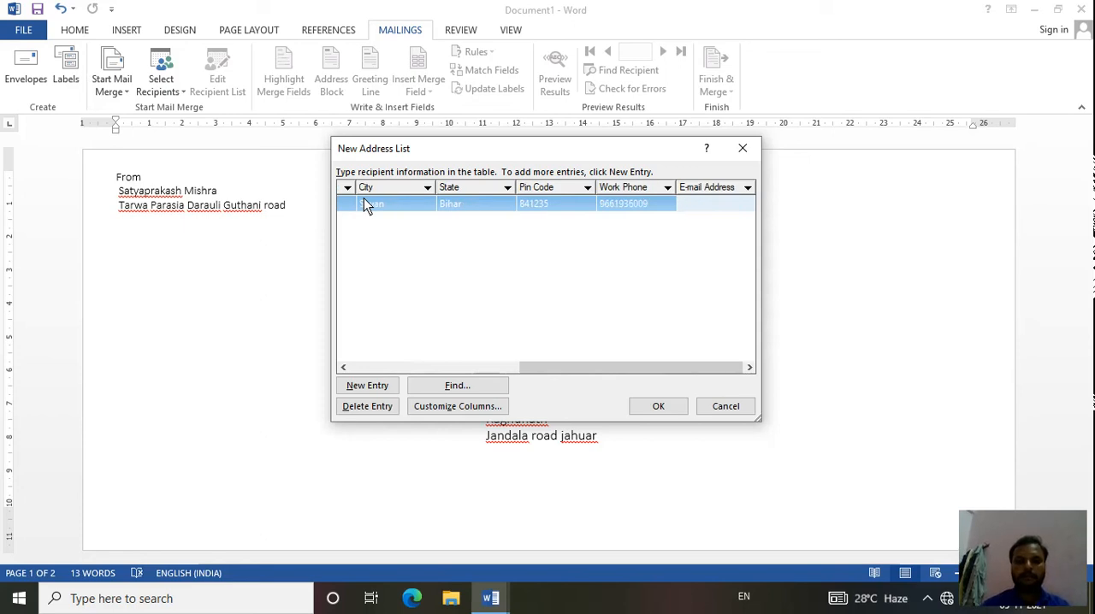
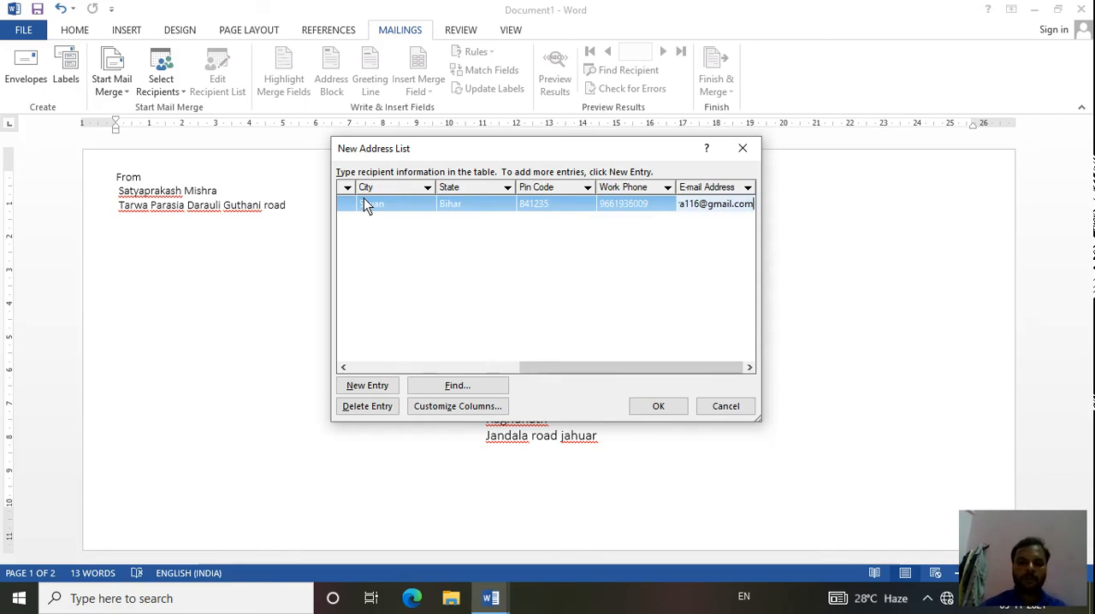
- Add a second entry to the address list with the recipient's name and the company name BSDm
{"action": "key", "text": "Tab"}
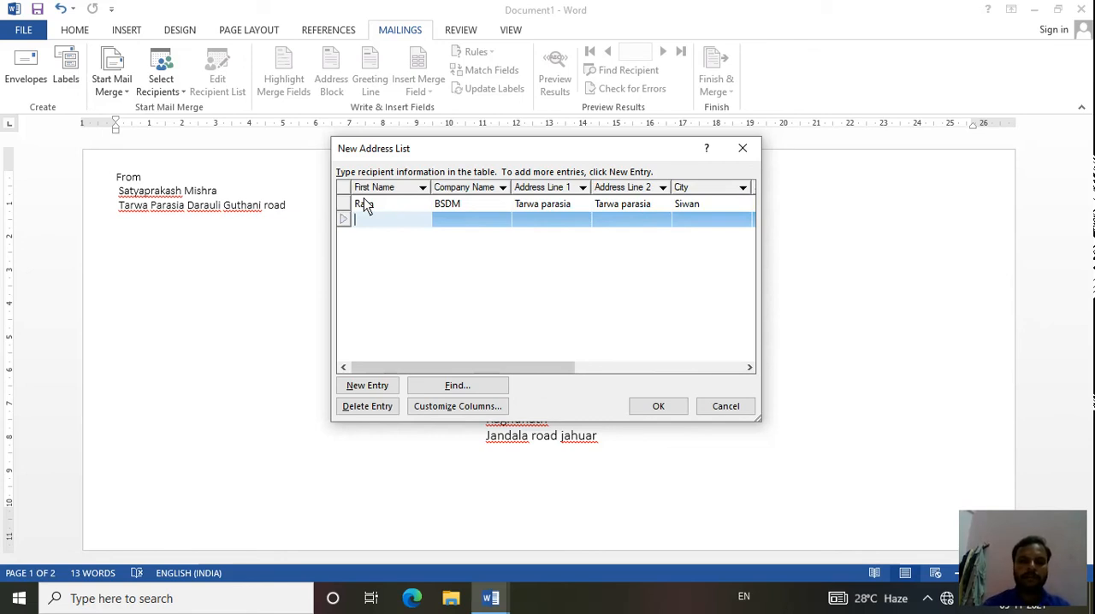
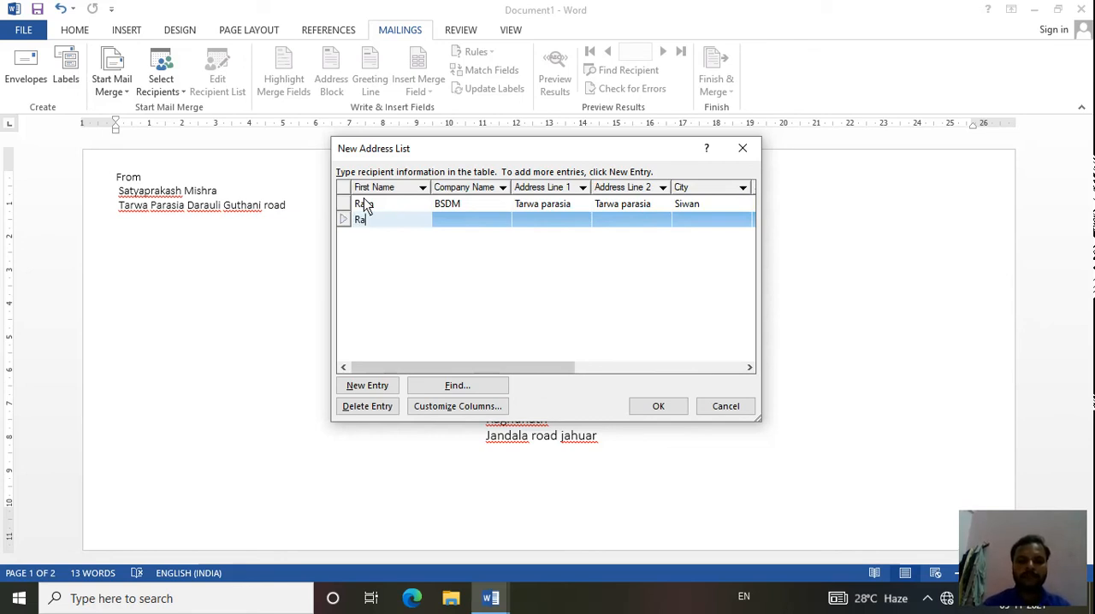
{"action": "key", "text": "Tab"}
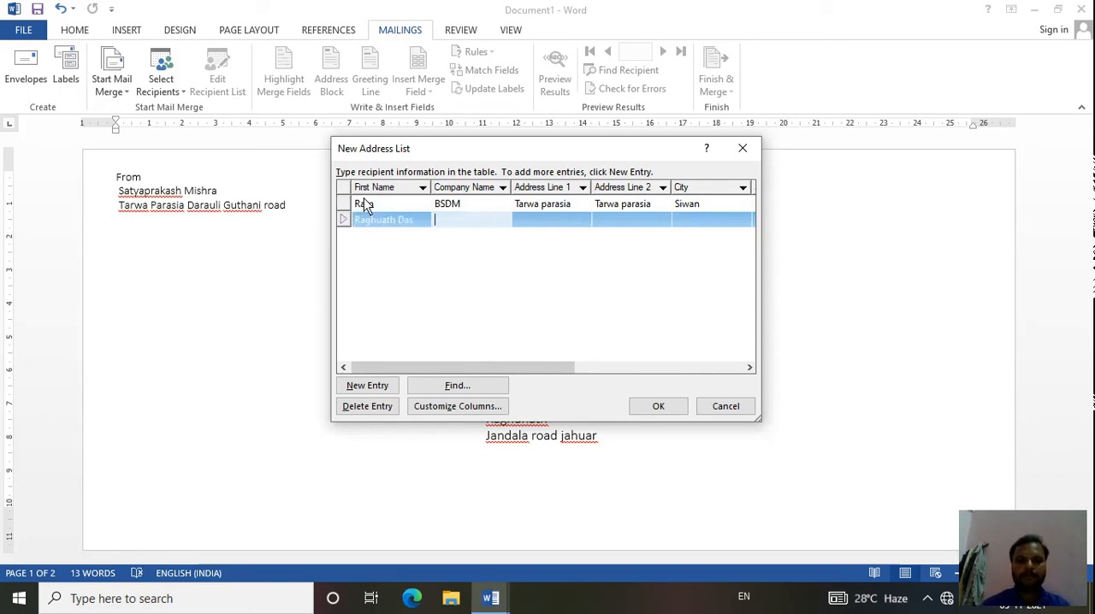
{"action": "type", "text": "BSDm"}
{"action": "key", "text": "Tab"}
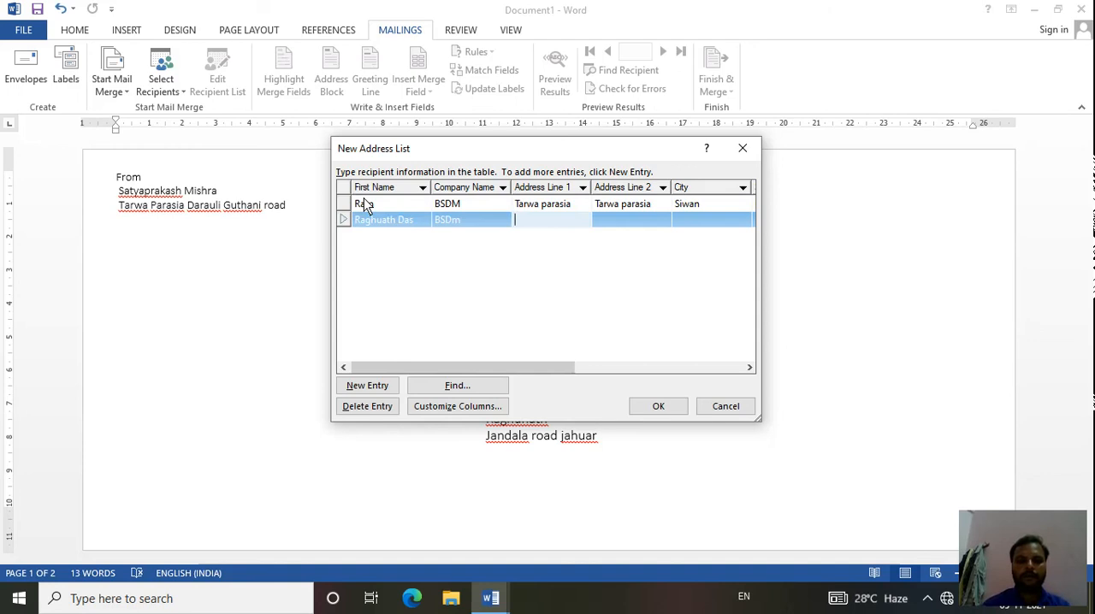
- Fill in both address lines of the second recipient with the same locality as the first entry
{"action": "type", "text": "Tarwa parasia"}
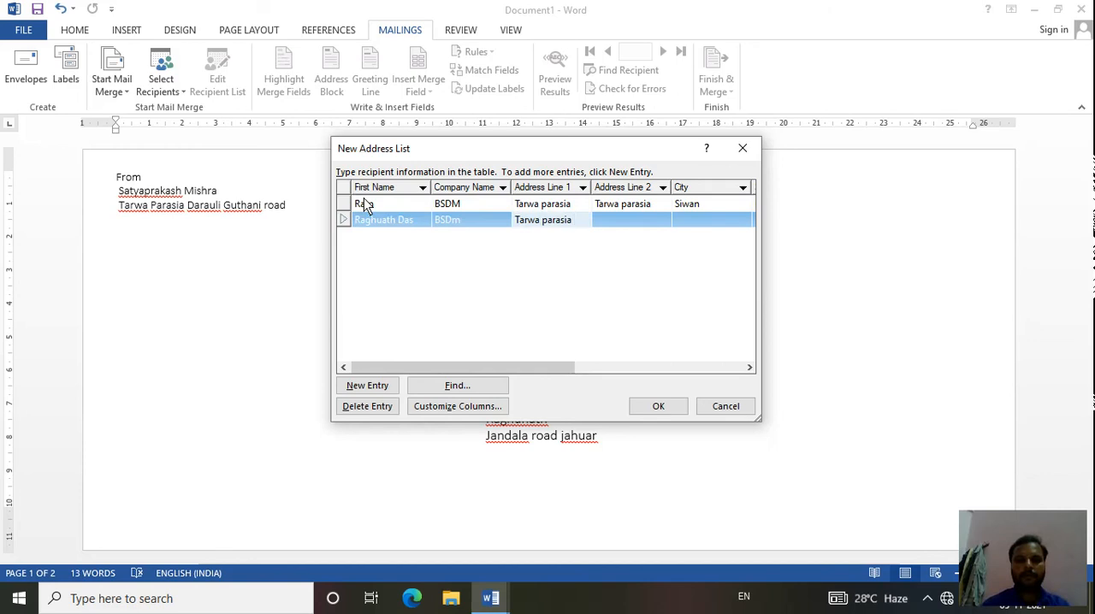
{"action": "key", "text": "Tab"}
{"action": "type", "text": "ra"}
{"action": "key", "text": "BackSpace"}
{"action": "key", "text": "BackSpace"}
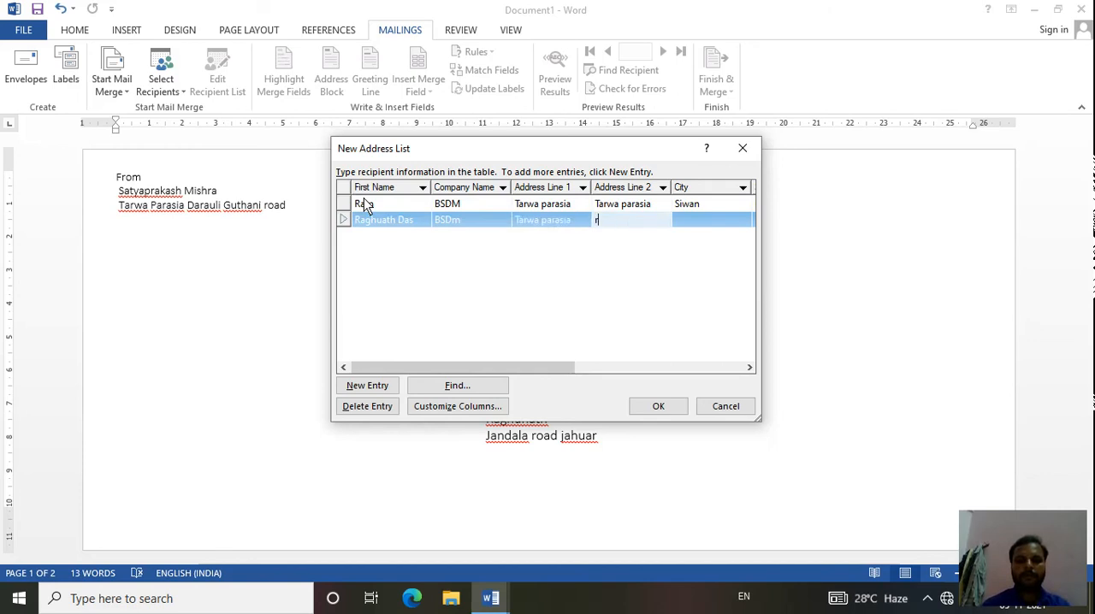
{"action": "type", "text": "Tarwa parasia"}
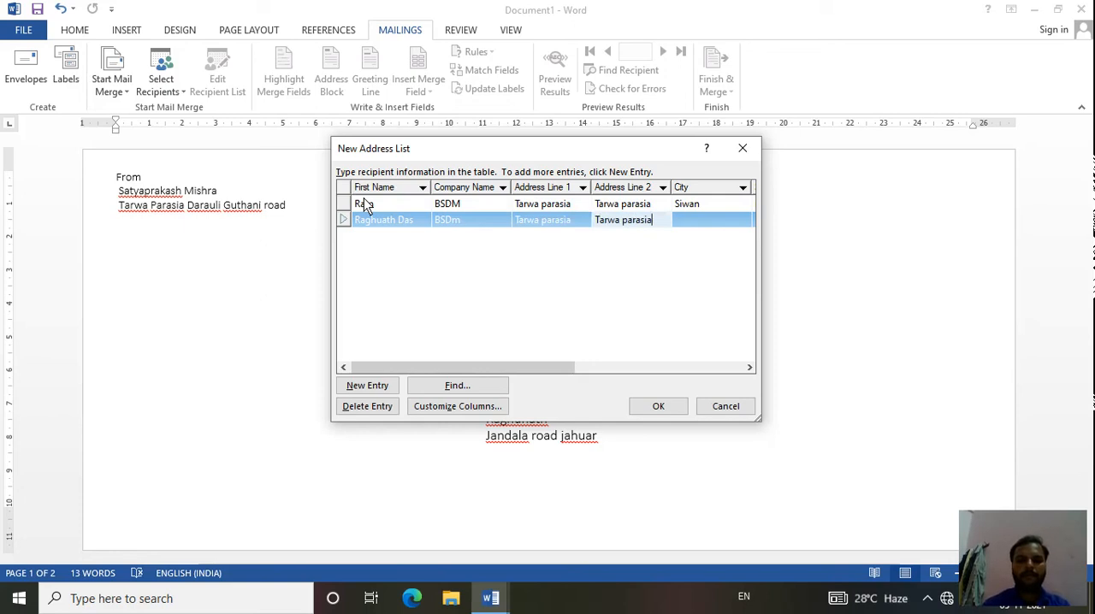
{"action": "key", "text": "Tab"}
- Fill in the second recipient's city, state and pin code, matching the first entry
{"action": "type", "text": "Siean"}
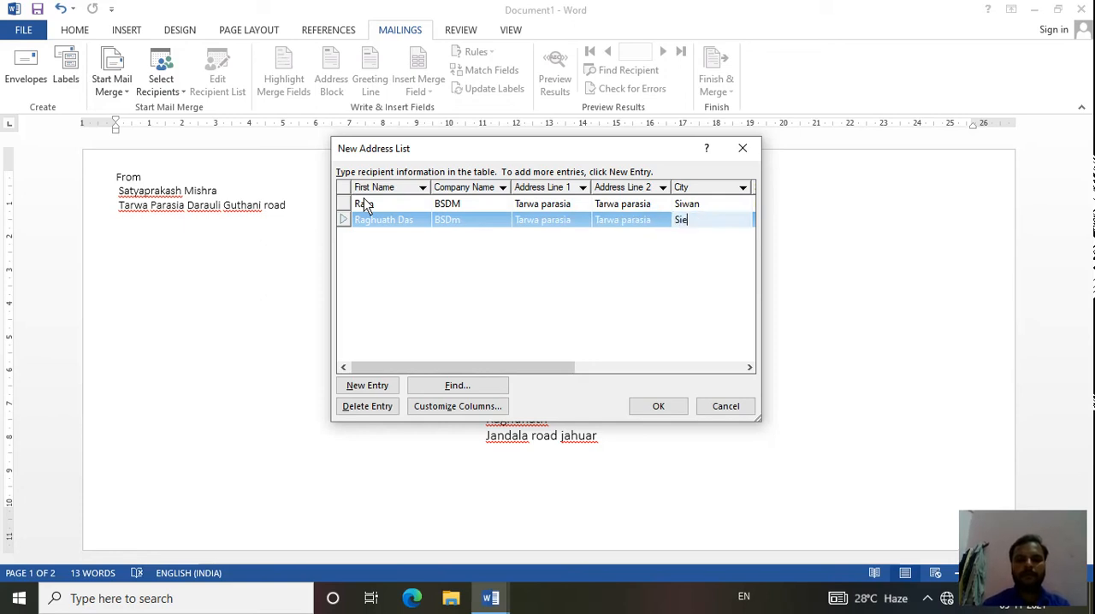
{"action": "key", "text": "BackSpace"}
{"action": "key", "text": "BackSpace"}
{"action": "key", "text": "BackSpace"}
{"action": "type", "text": "wan"}
{"action": "key", "text": "Tab"}
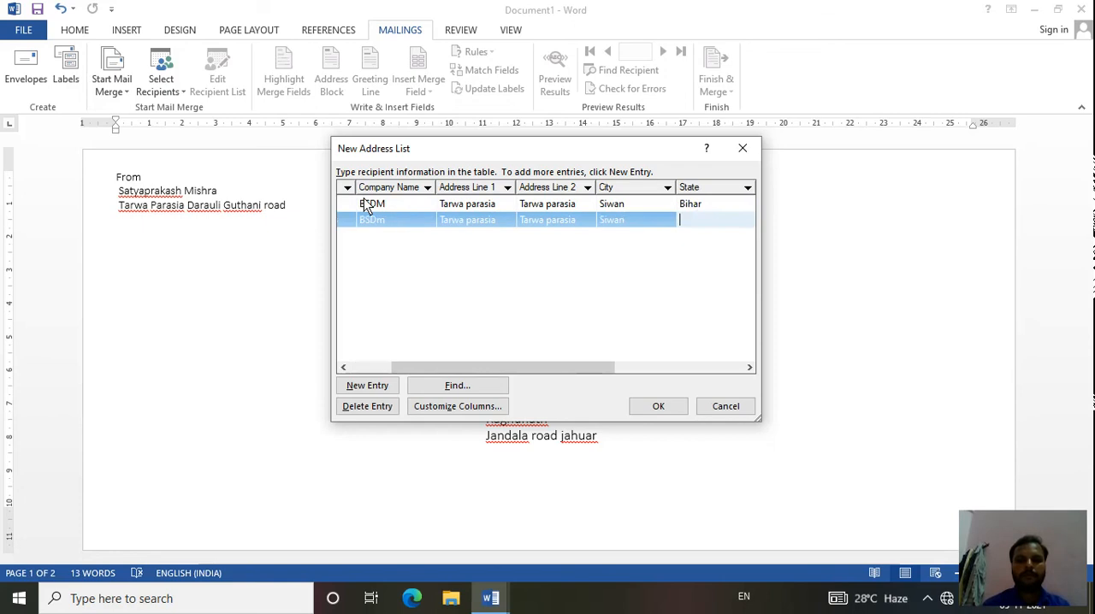
{"action": "type", "text": "Bihar"}
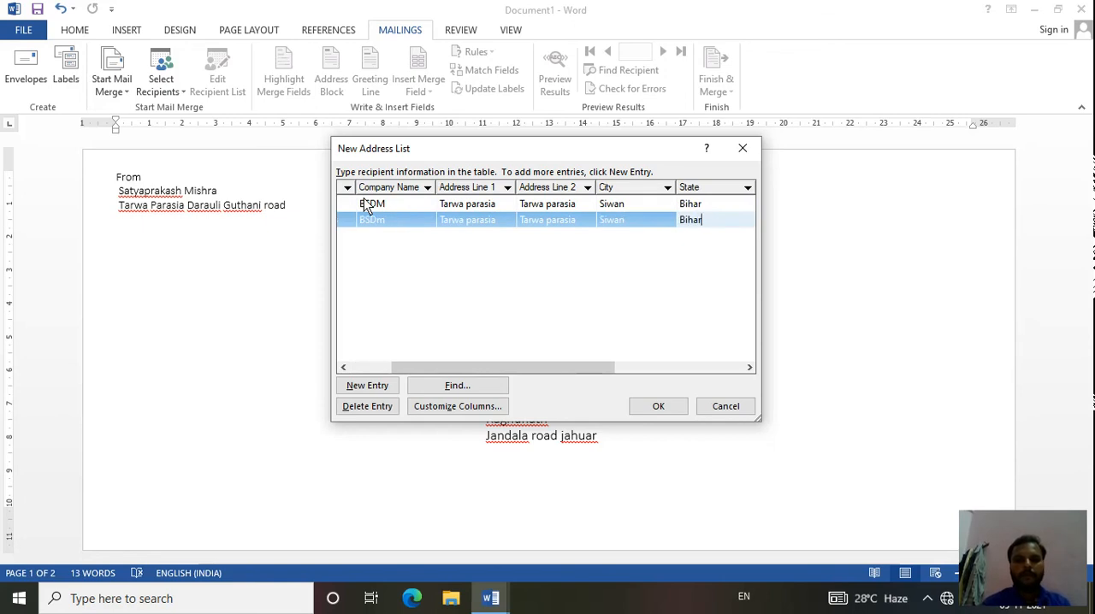
{"action": "key", "text": "Tab"}
{"action": "type", "text": "841235"}
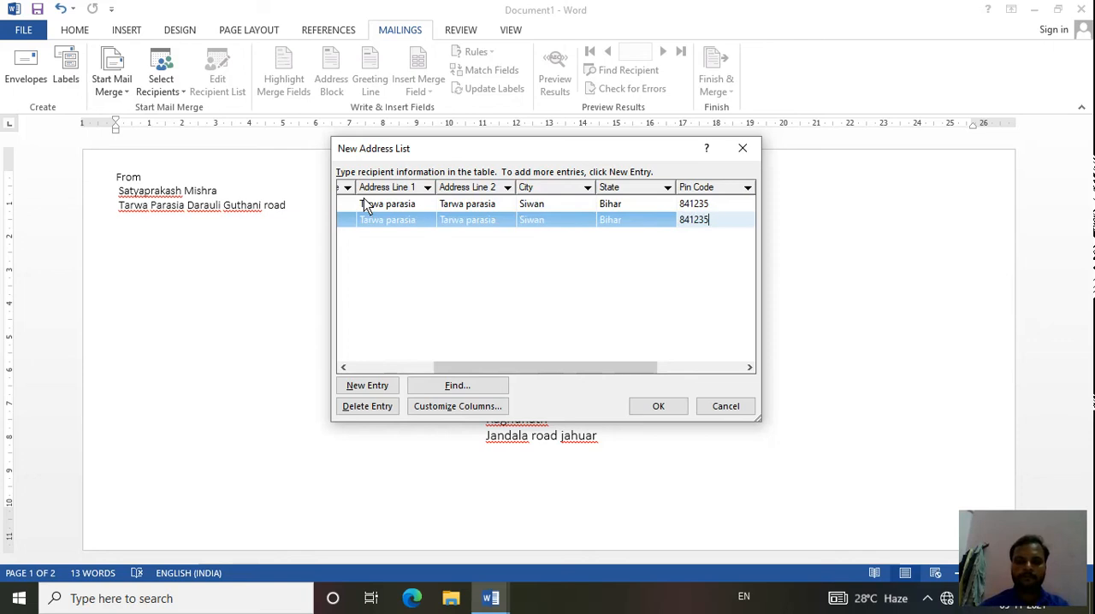
{"action": "key", "text": "Tab"}
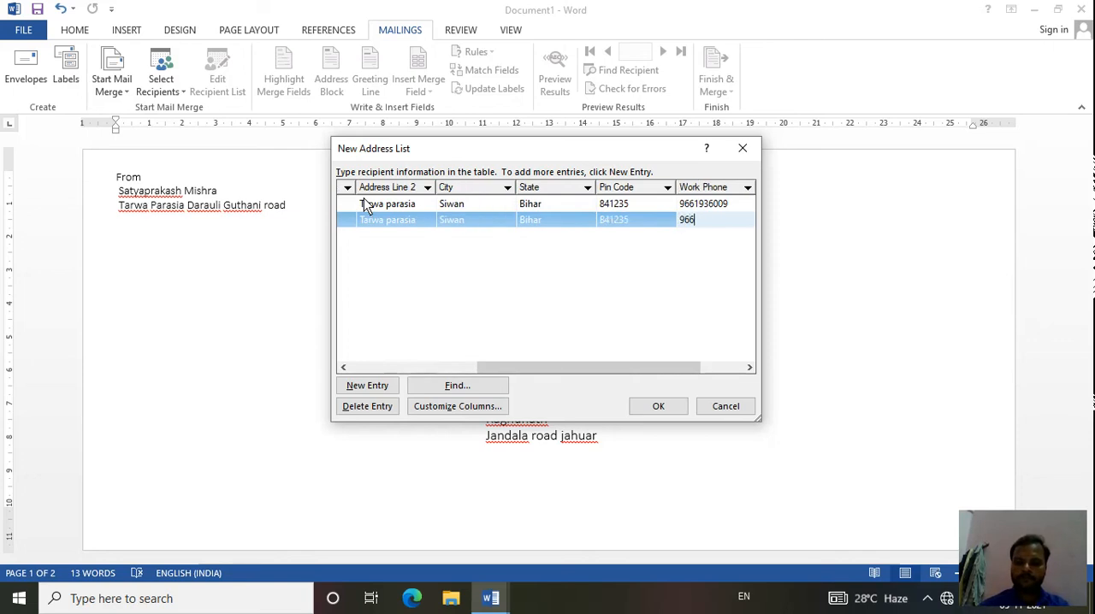
- Enter the second recipient's work phone number and e-mail address, completing that entry in the address list
{"action": "key", "text": "Tab"}
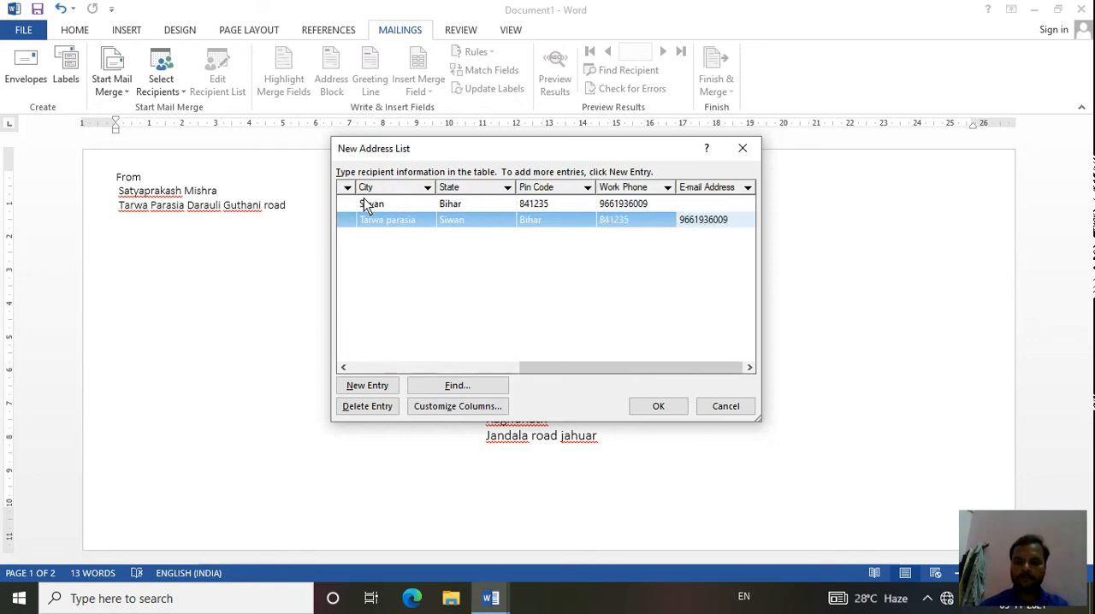
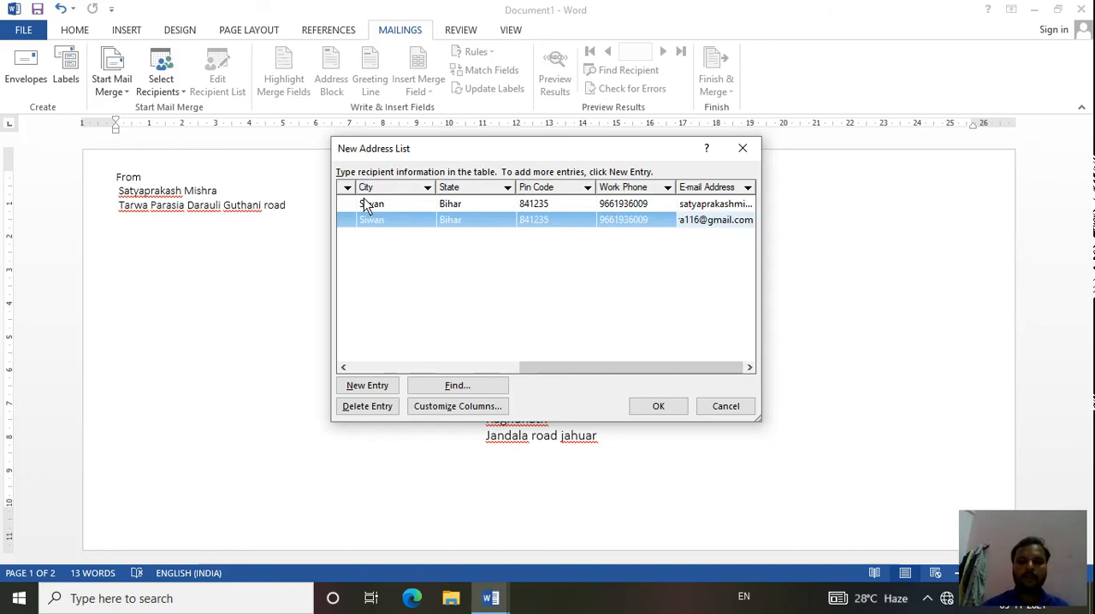
{"action": "key", "text": "Tab"}
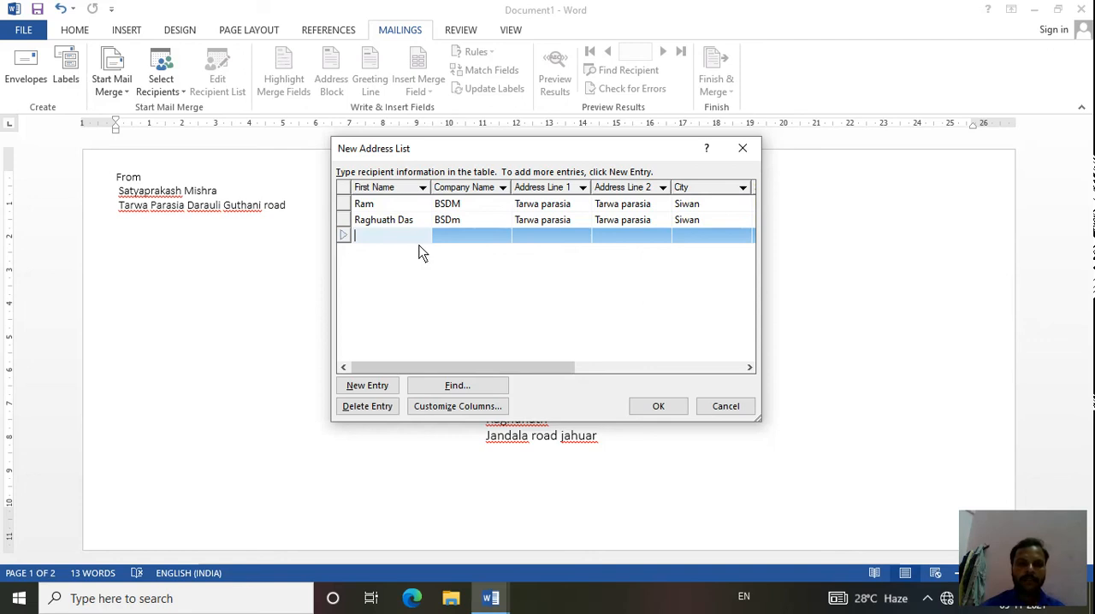
- Save the address list as SSSSSSS in My Data Sources and review its entries in the recipient list
{"action": "left_click", "coordinate": [672, 413]}
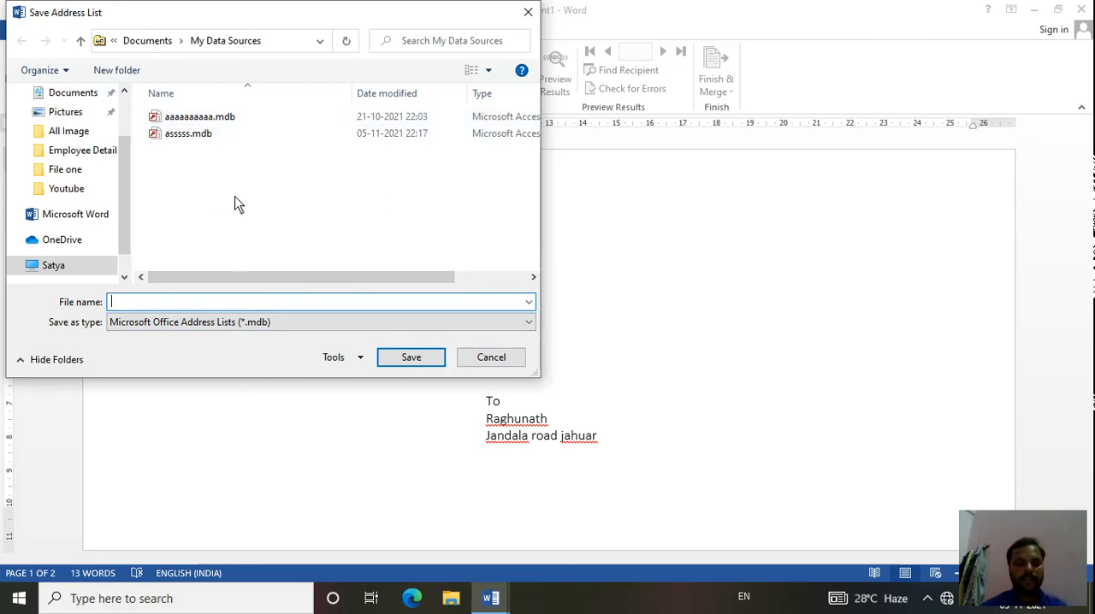
{"action": "type", "text": "SSSSSSS"}
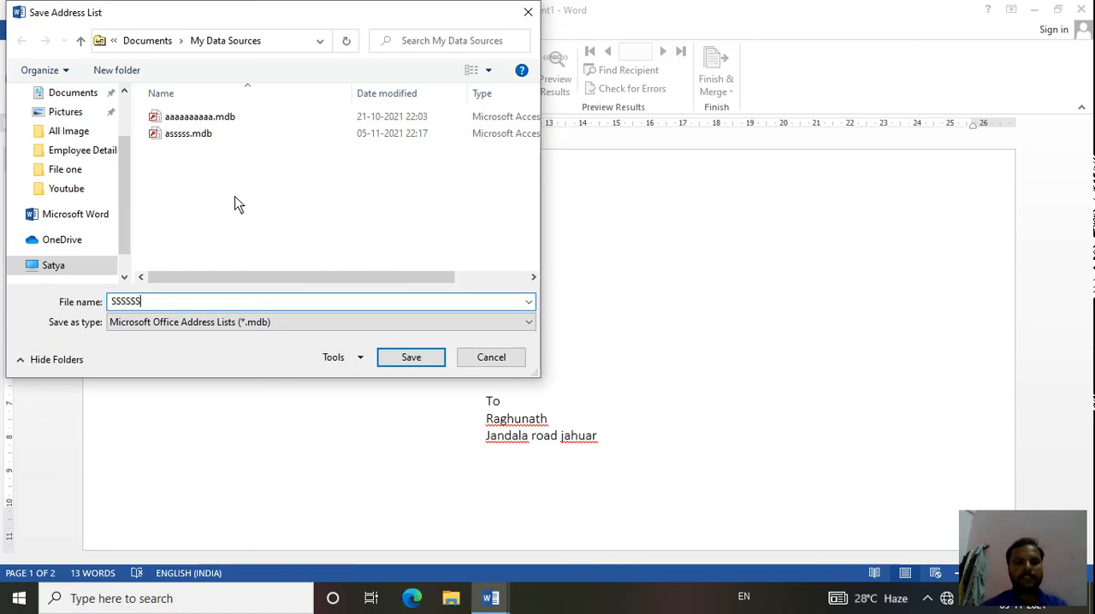
{"action": "left_click", "coordinate": [425, 366]}
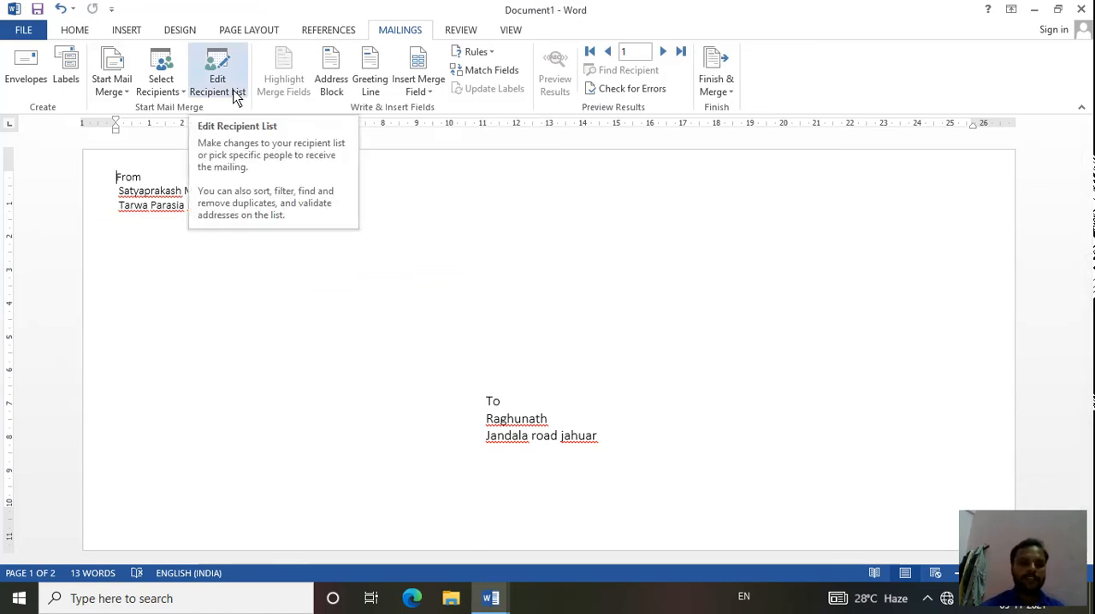
{"action": "left_click", "coordinate": [236, 96]}
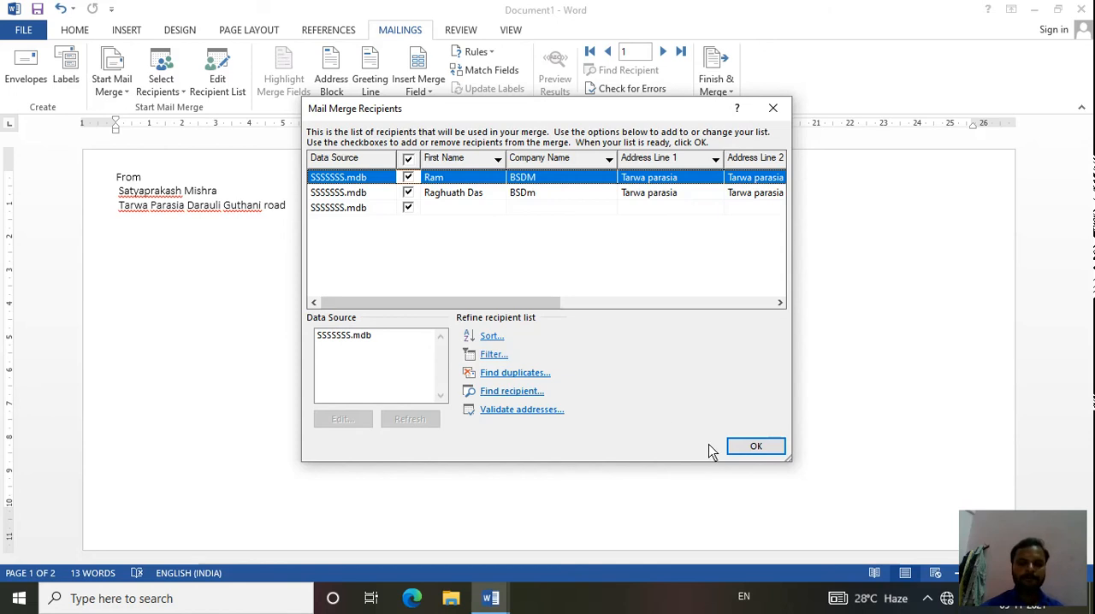
{"action": "left_click", "coordinate": [740, 450]}
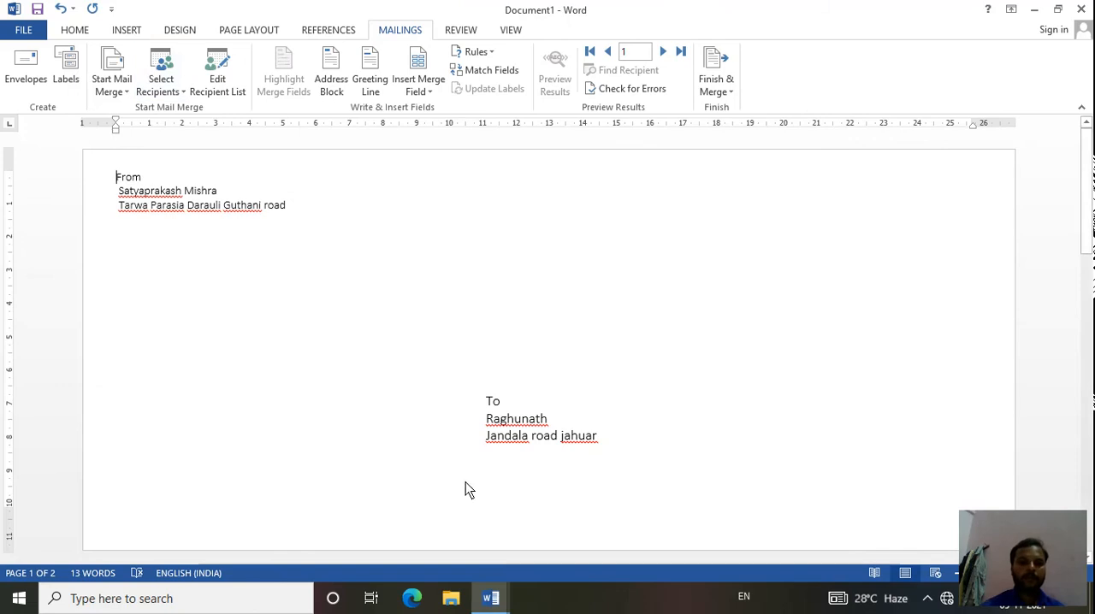
- Switch to Job offer letter.docx, attach the existing list SSSSSSS.mdb as its recipients and review the entries
{"action": "mouse_move", "coordinate": [492, 599]}
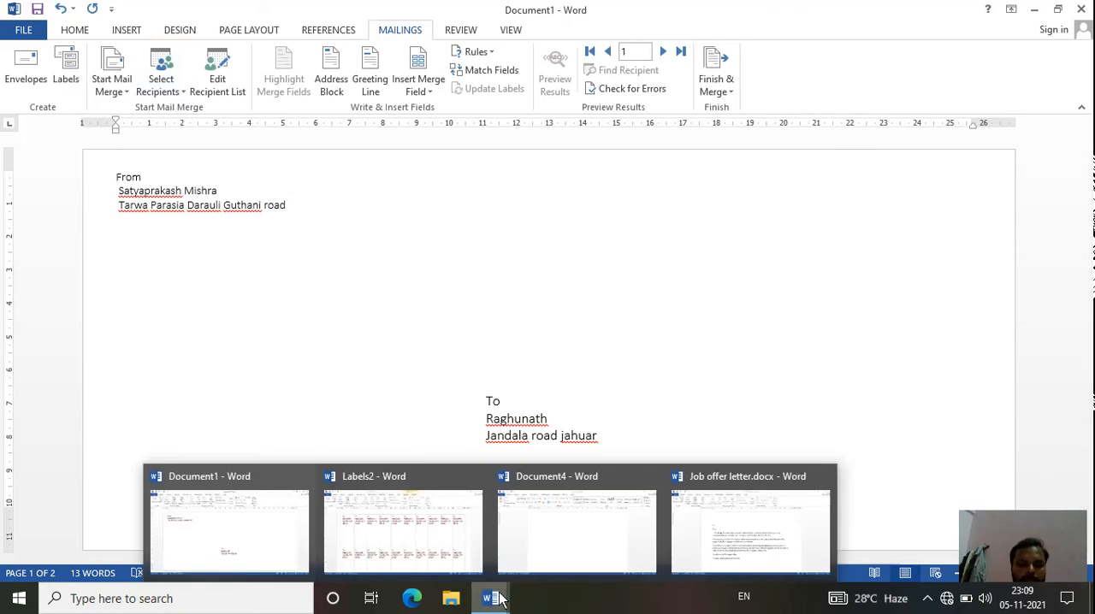
{"action": "left_click", "coordinate": [723, 548]}
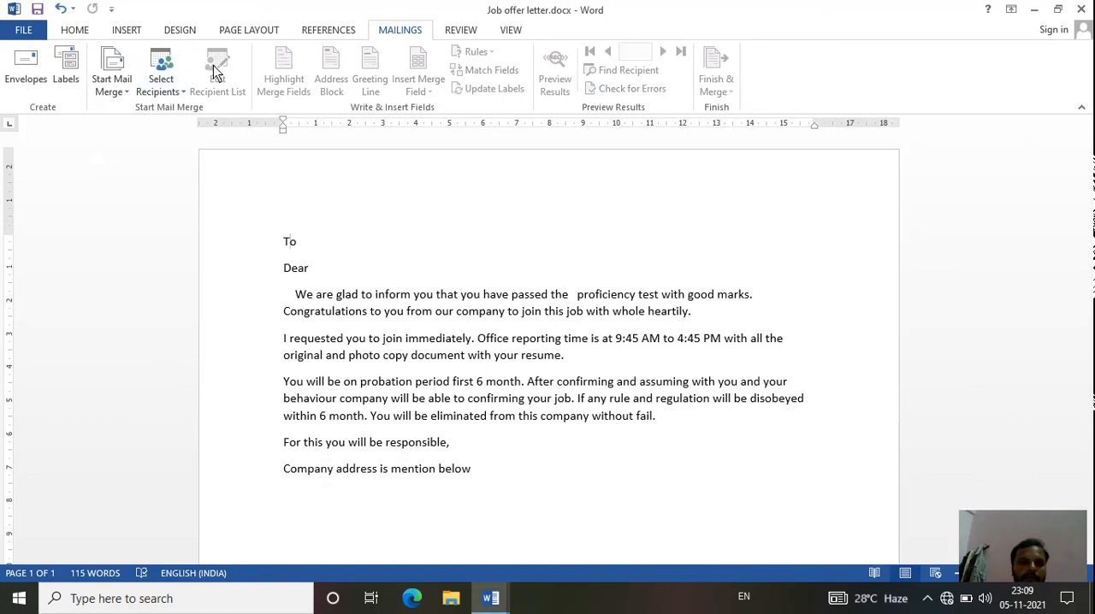
{"action": "left_click", "coordinate": [178, 77]}
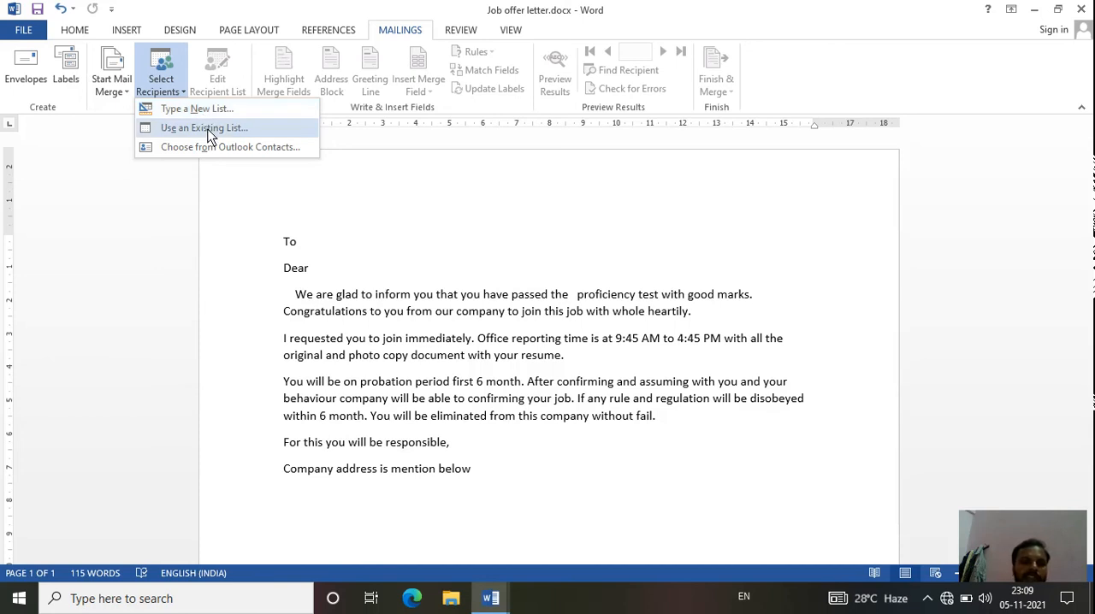
{"action": "left_click", "coordinate": [207, 130]}
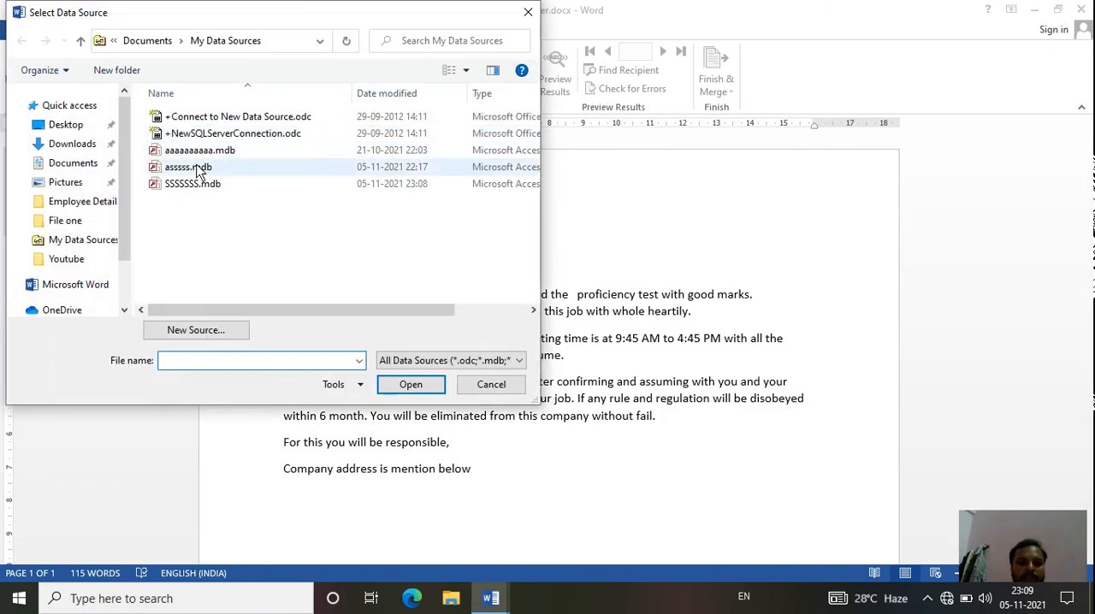
{"action": "left_click", "coordinate": [200, 188]}
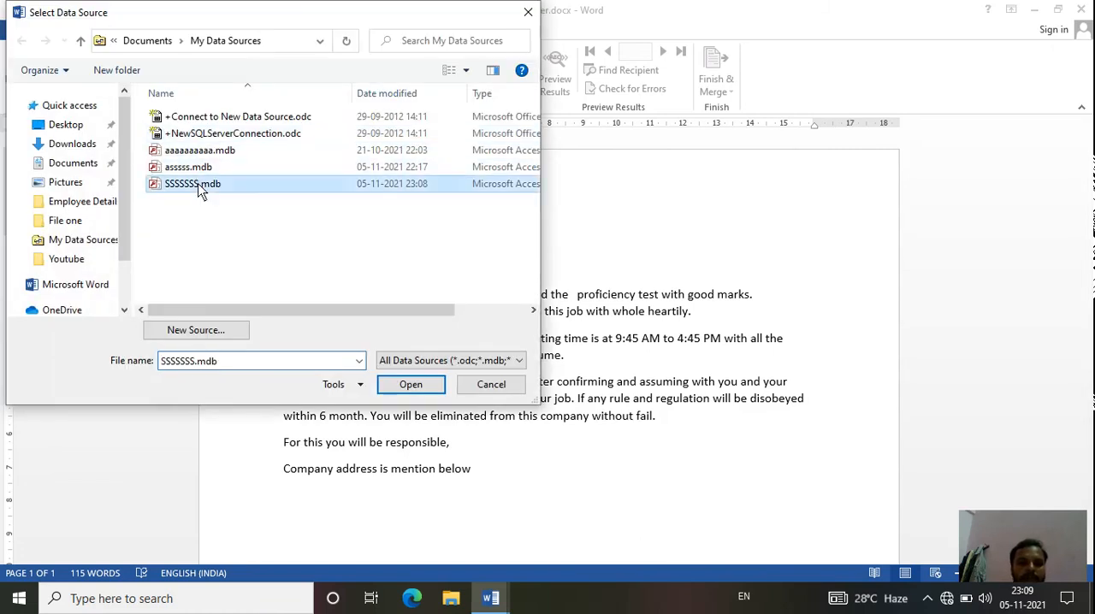
{"action": "left_click", "coordinate": [410, 385]}
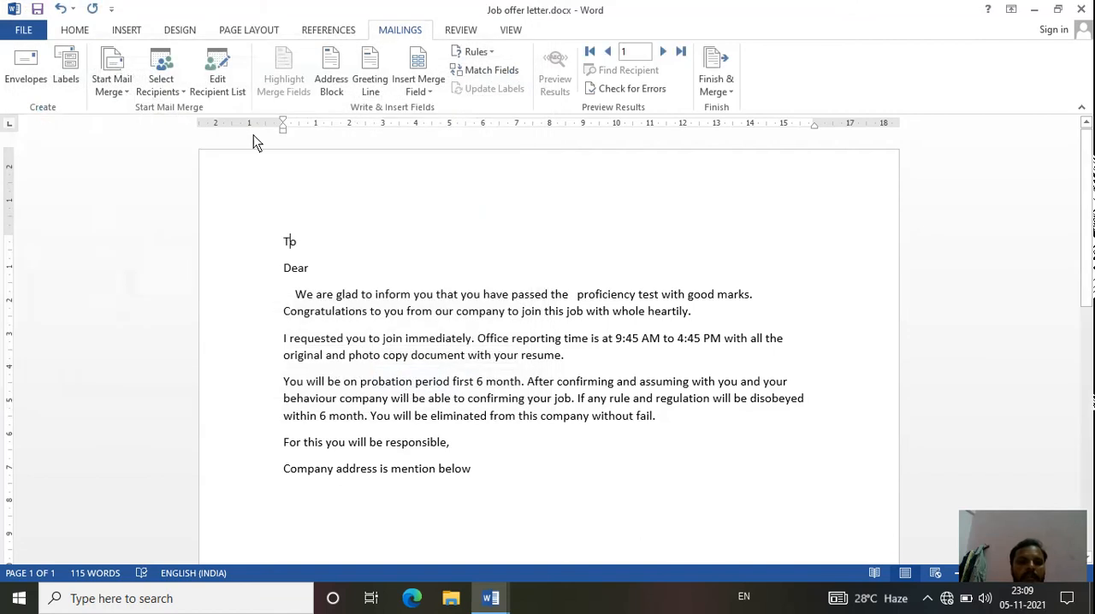
{"action": "left_click", "coordinate": [217, 82]}
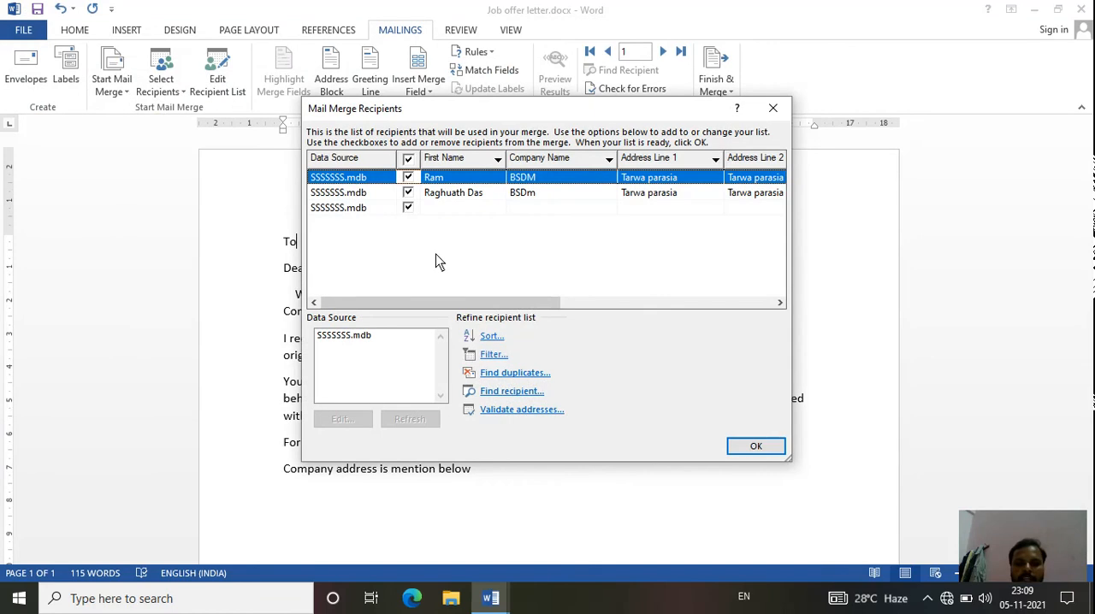
{"action": "left_click", "coordinate": [746, 450]}
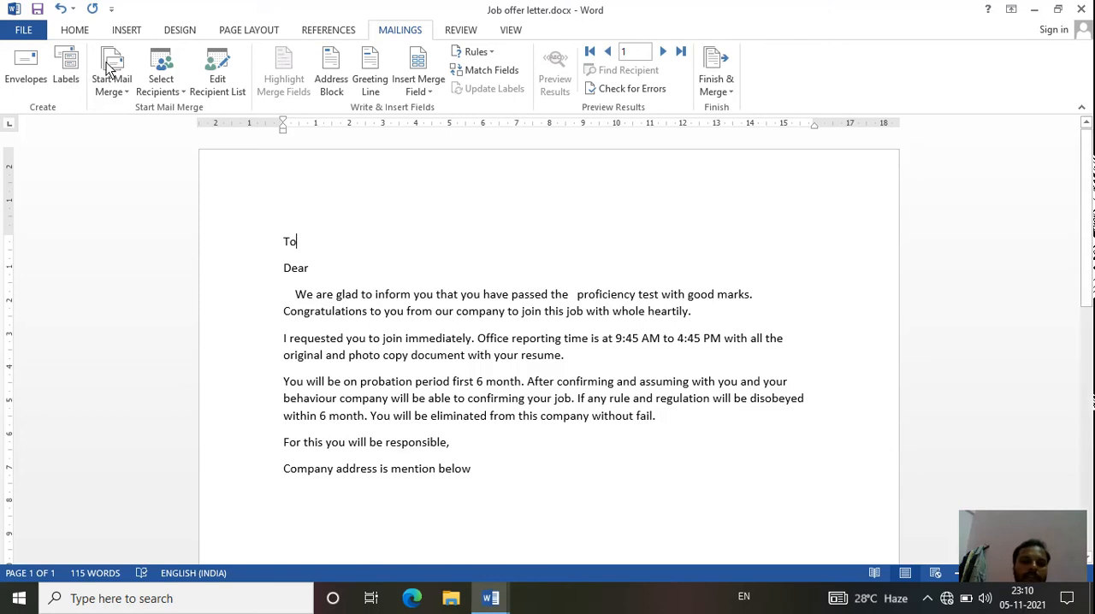
- Replace the letter's recipient list with Sheet2$ of EMPLOYEE DETAIL BSDC PROJECT.xlsx from the Employee Details folder
{"action": "left_click", "coordinate": [178, 92]}
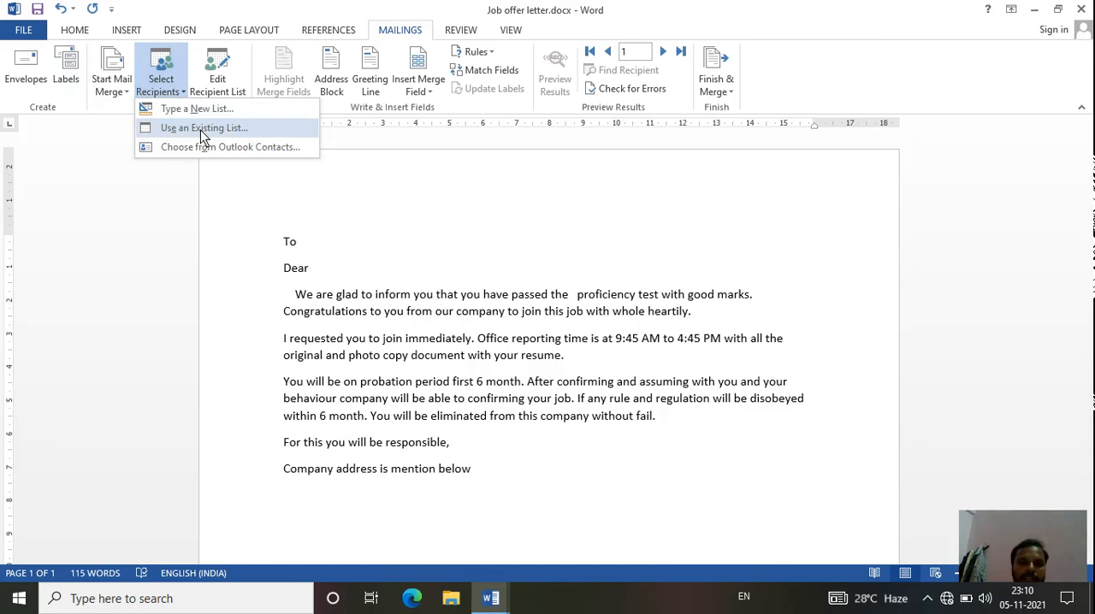
{"action": "left_click", "coordinate": [203, 130]}
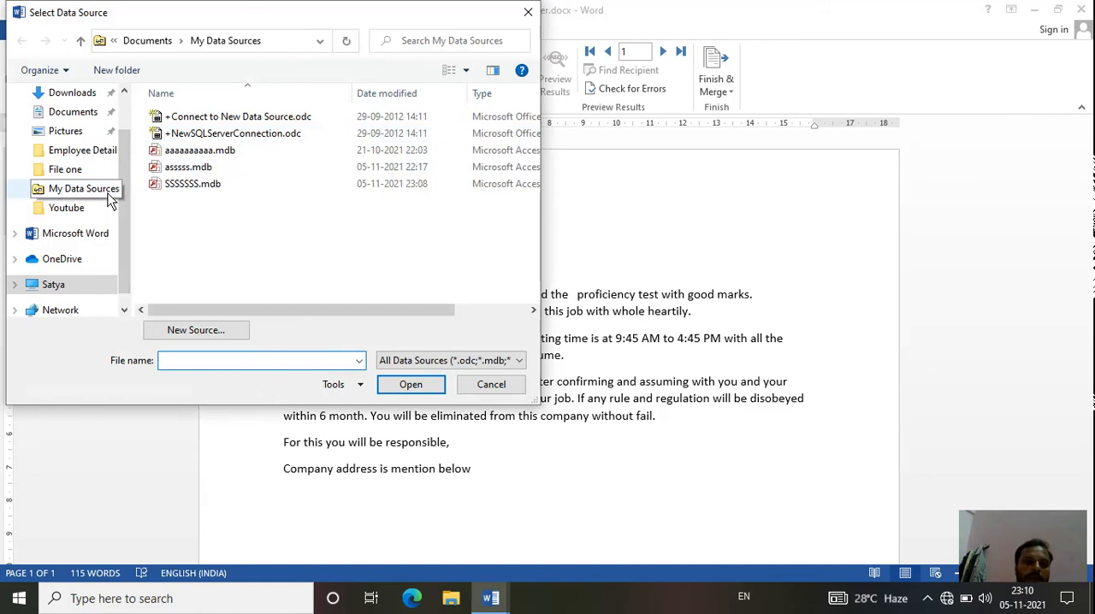
{"action": "left_click_drag", "start_coordinate": [124, 192], "coordinate": [126, 137]}
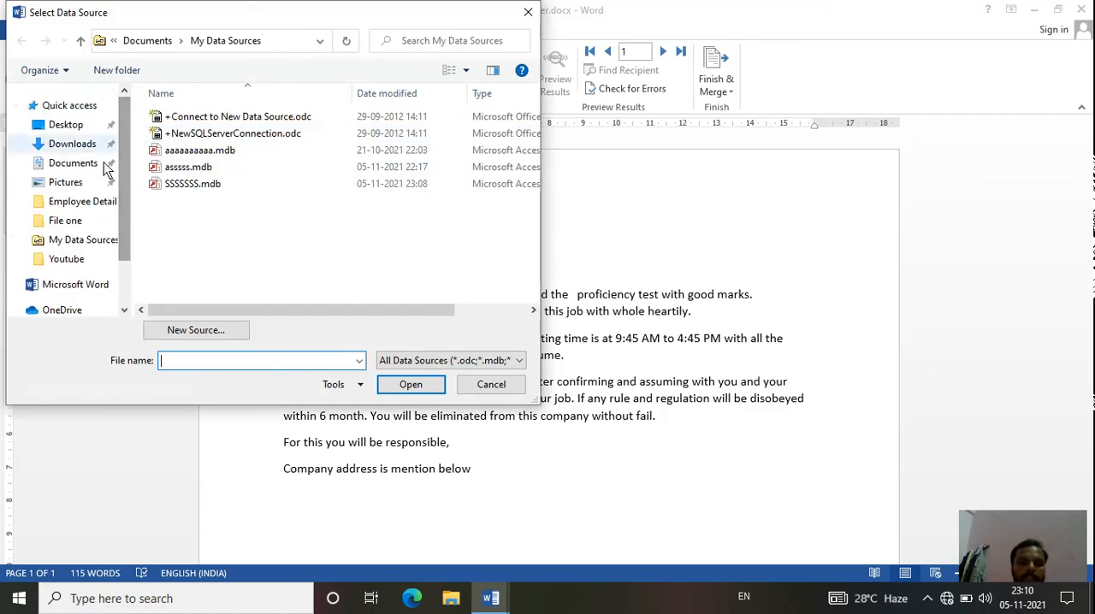
{"action": "left_click", "coordinate": [86, 201]}
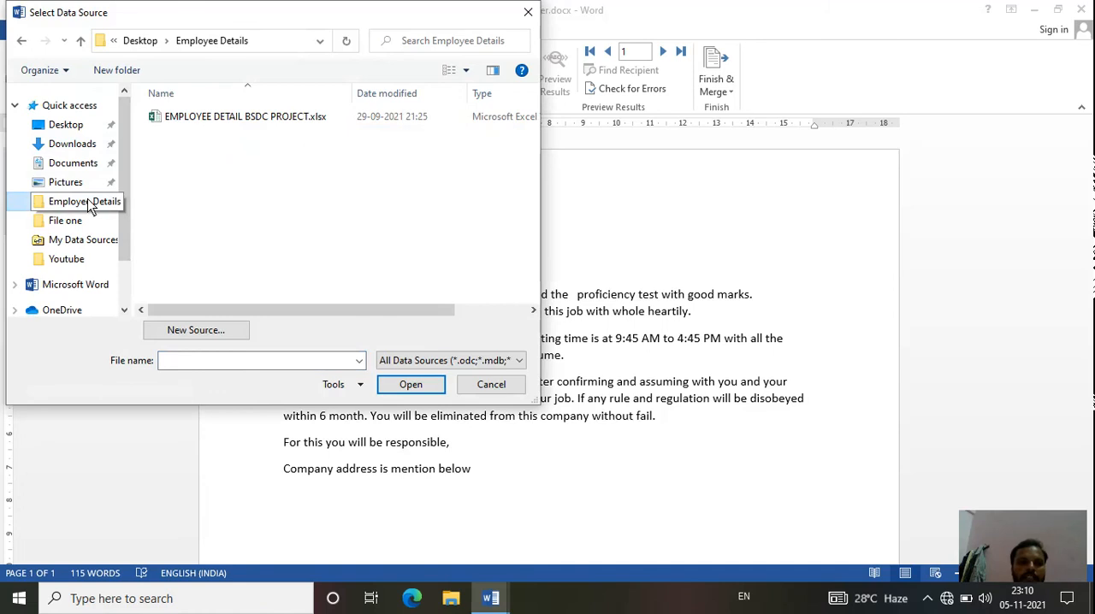
{"action": "left_click", "coordinate": [212, 122]}
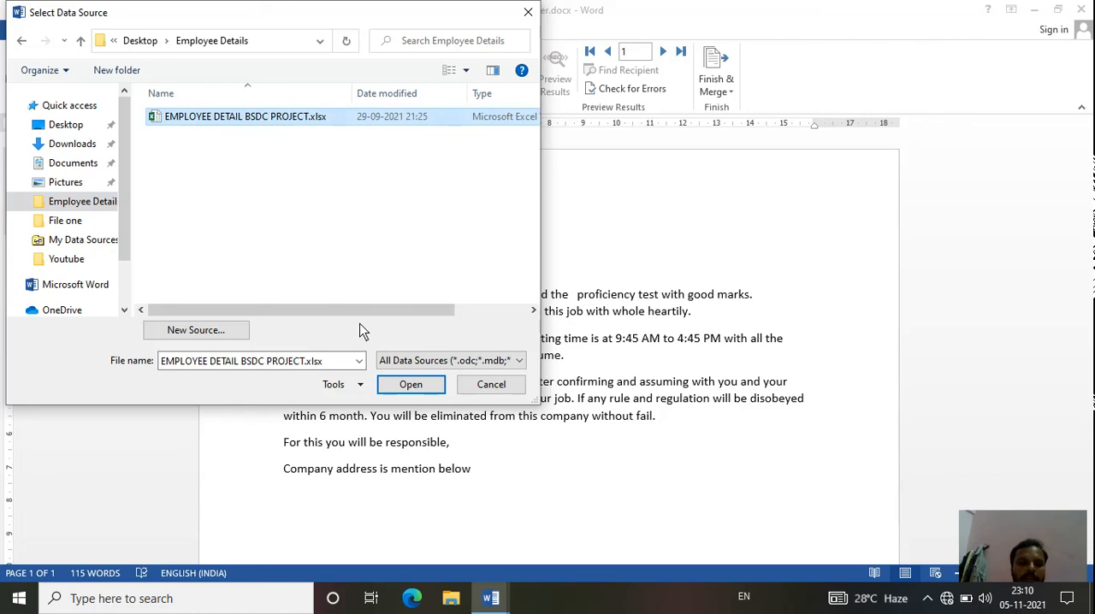
{"action": "left_click", "coordinate": [411, 386]}
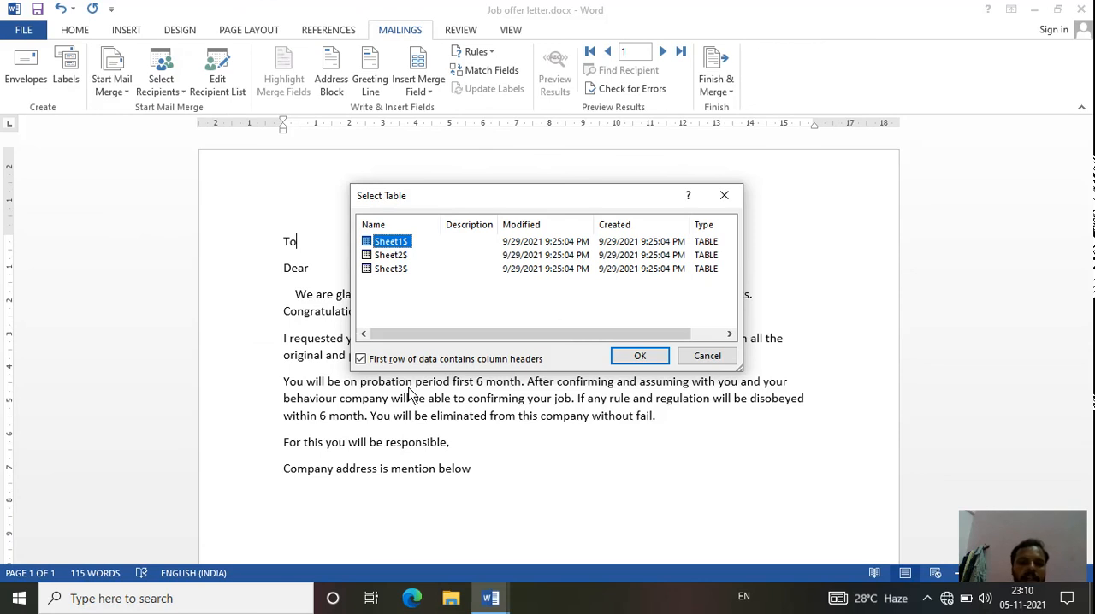
{"action": "left_click", "coordinate": [392, 256]}
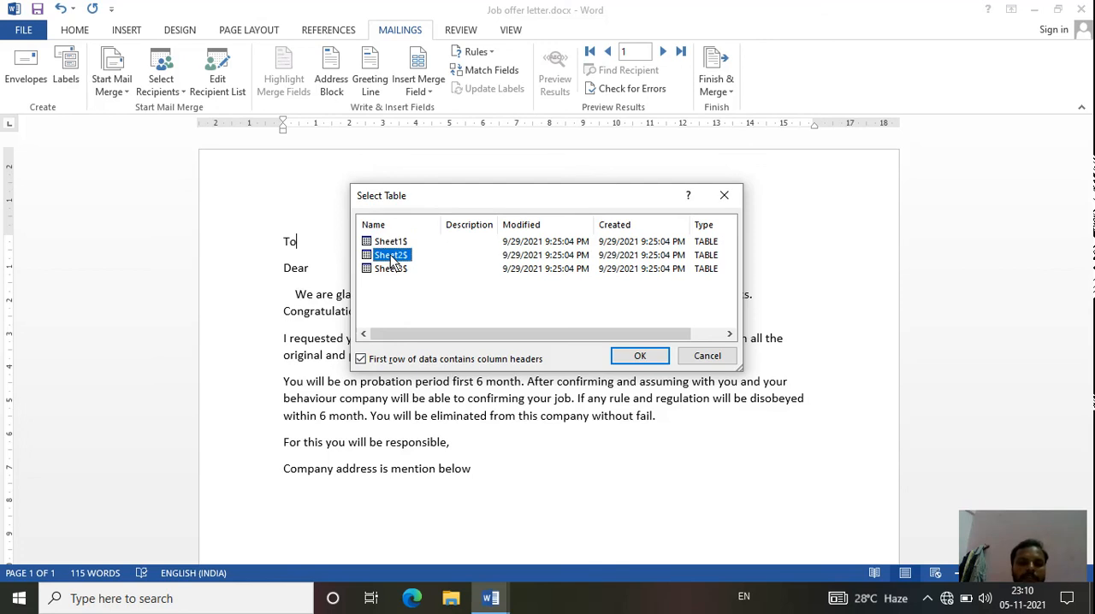
{"action": "left_click", "coordinate": [659, 358]}
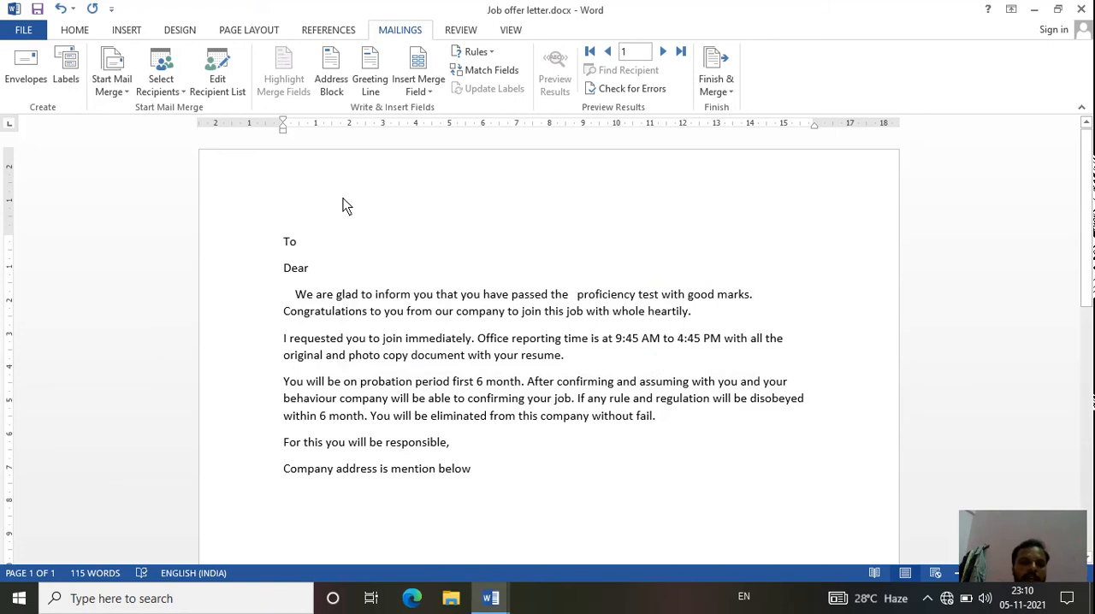
- Examine the columns and rows of the employee recipient list attached to the offer letter
{"action": "left_click", "coordinate": [227, 93]}
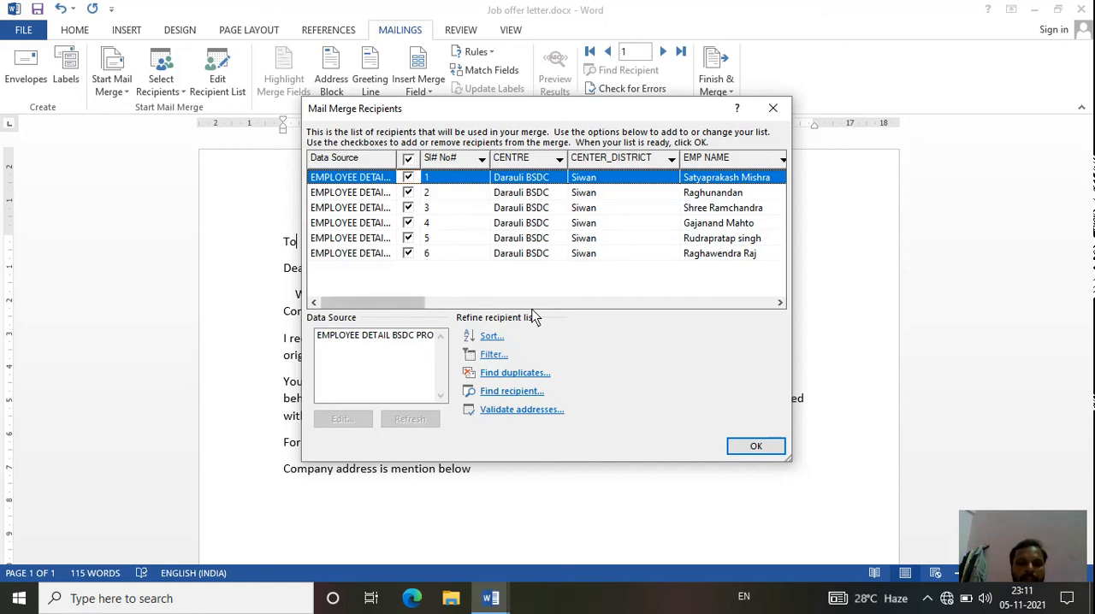
{"action": "left_click_drag", "start_coordinate": [422, 308], "coordinate": [456, 311]}
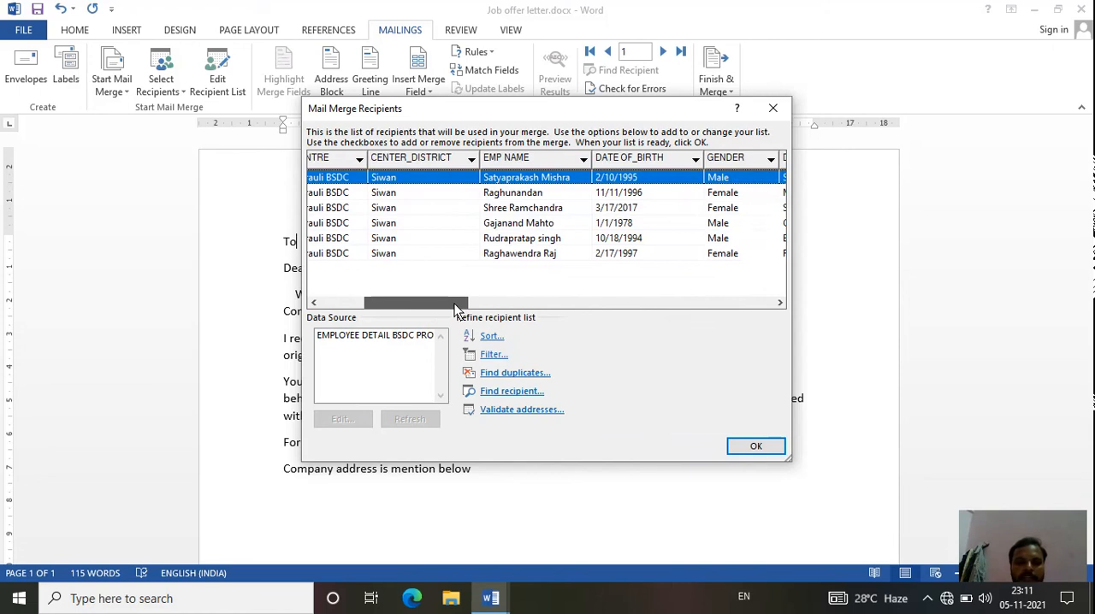
{"action": "left_click_drag", "start_coordinate": [456, 312], "coordinate": [362, 299]}
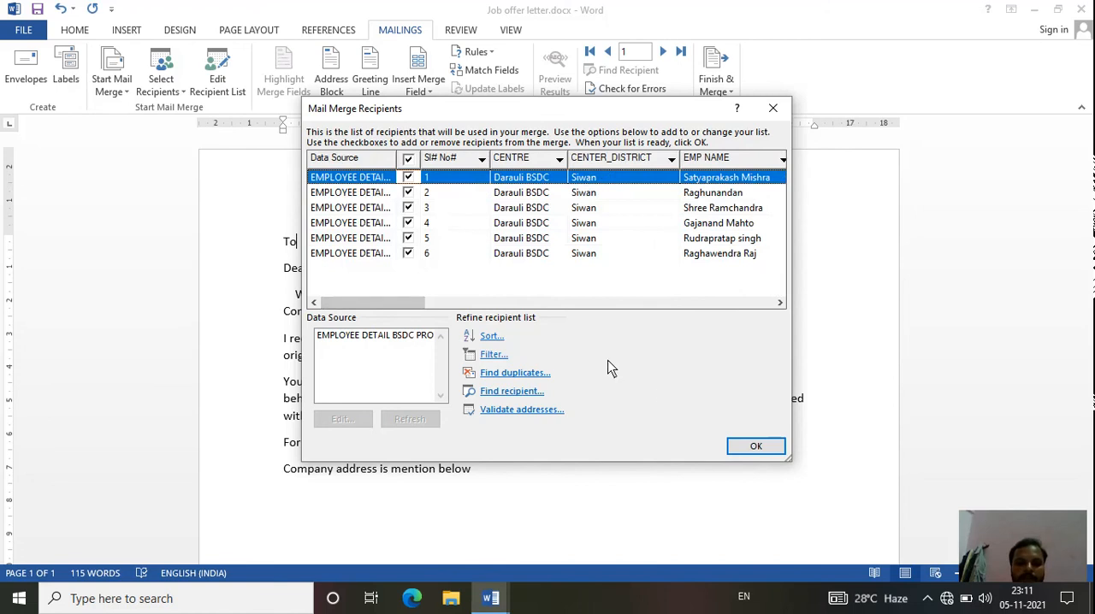
{"action": "left_click", "coordinate": [750, 442]}
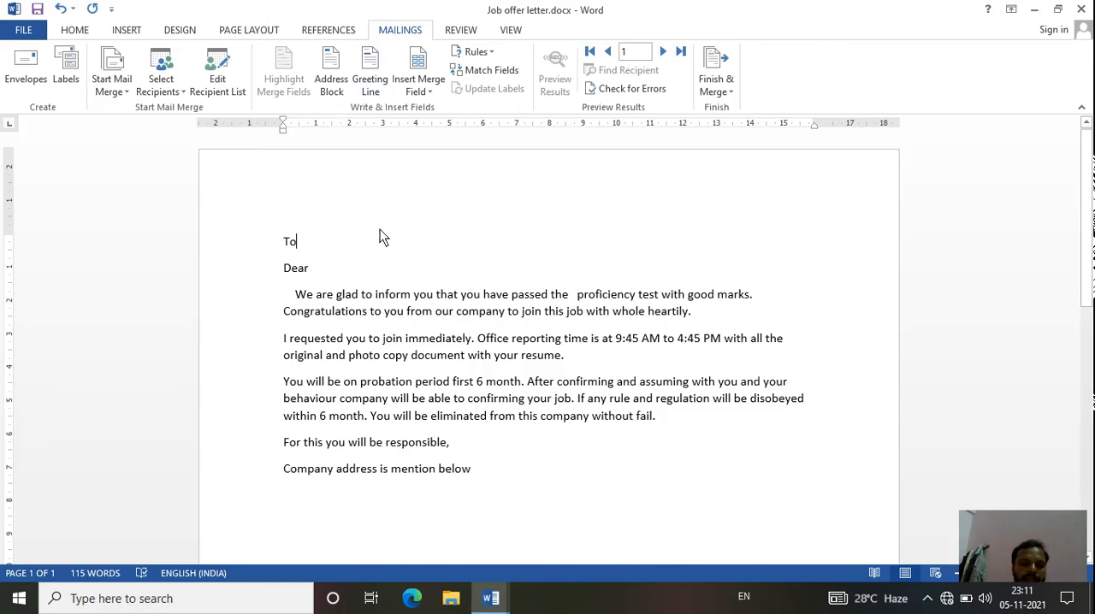
{"action": "left_click", "coordinate": [376, 86]}
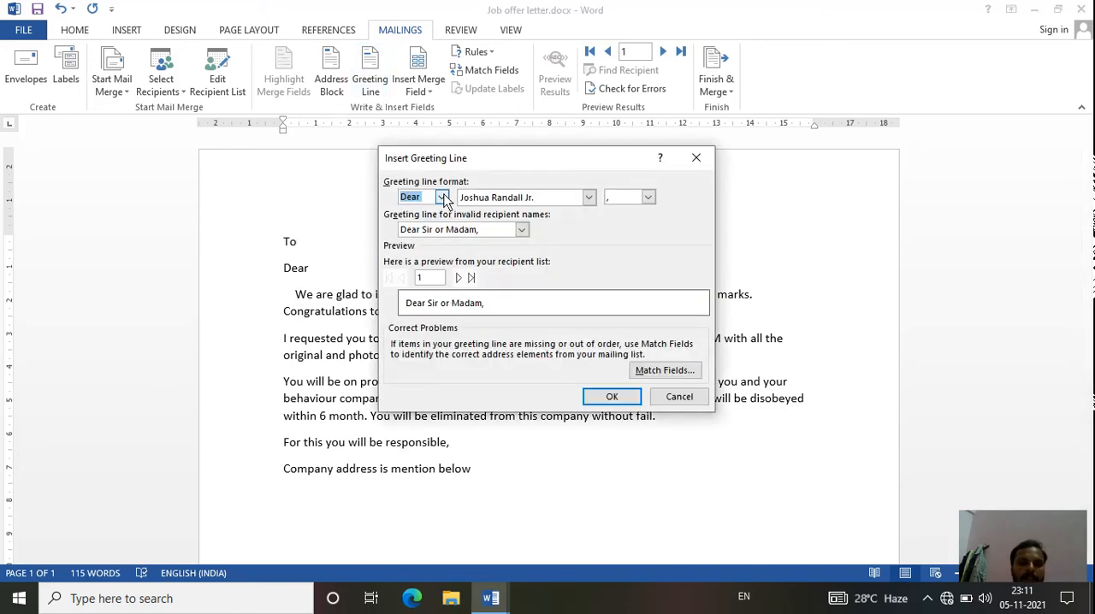
{"action": "left_click", "coordinate": [442, 197]}
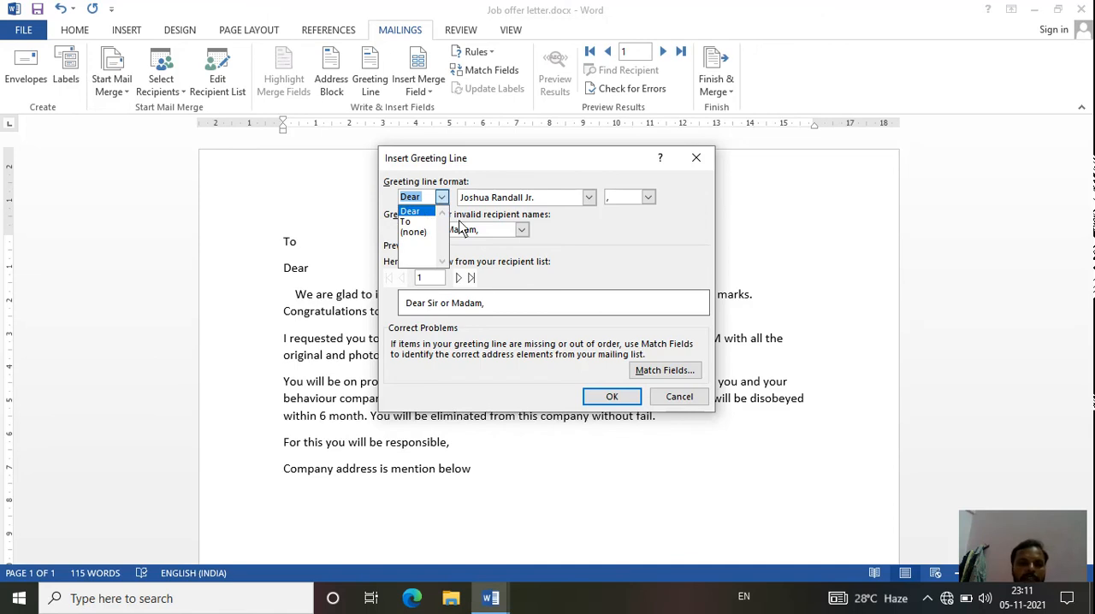
{"action": "left_click", "coordinate": [679, 398]}
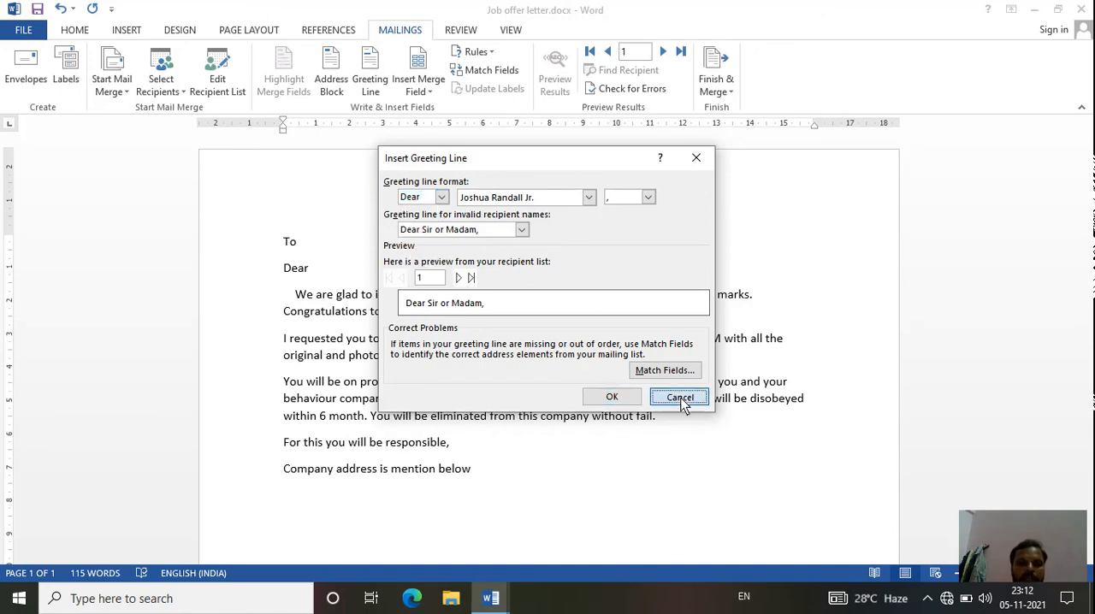
- Close the greeting line settings without inserting one and insert the EMP_NAME merge field after "Dear"
{"action": "left_click", "coordinate": [679, 398]}
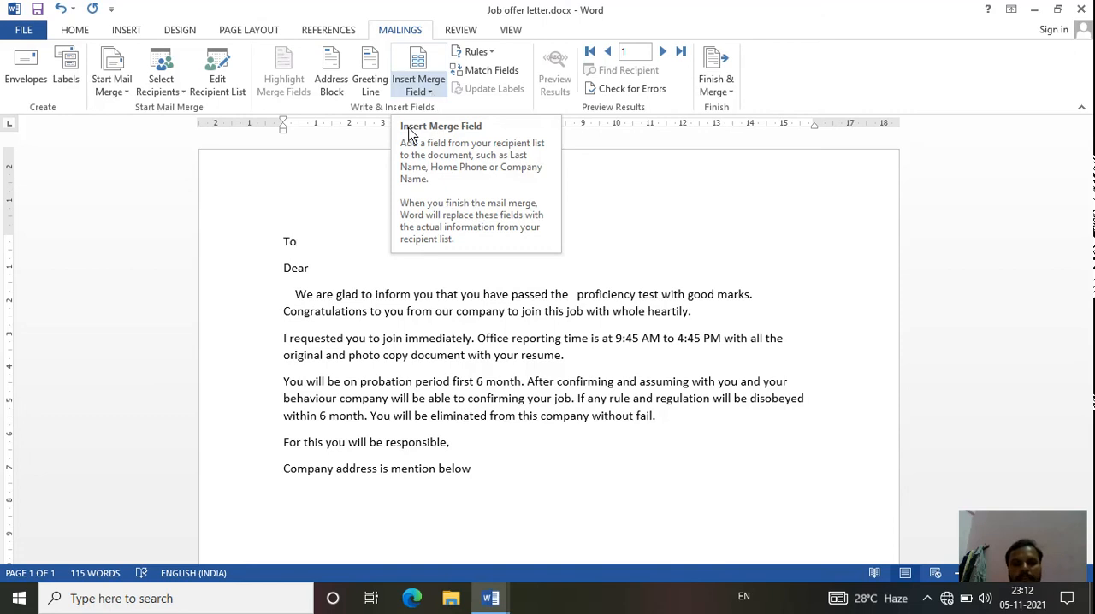
{"action": "left_click", "coordinate": [433, 84]}
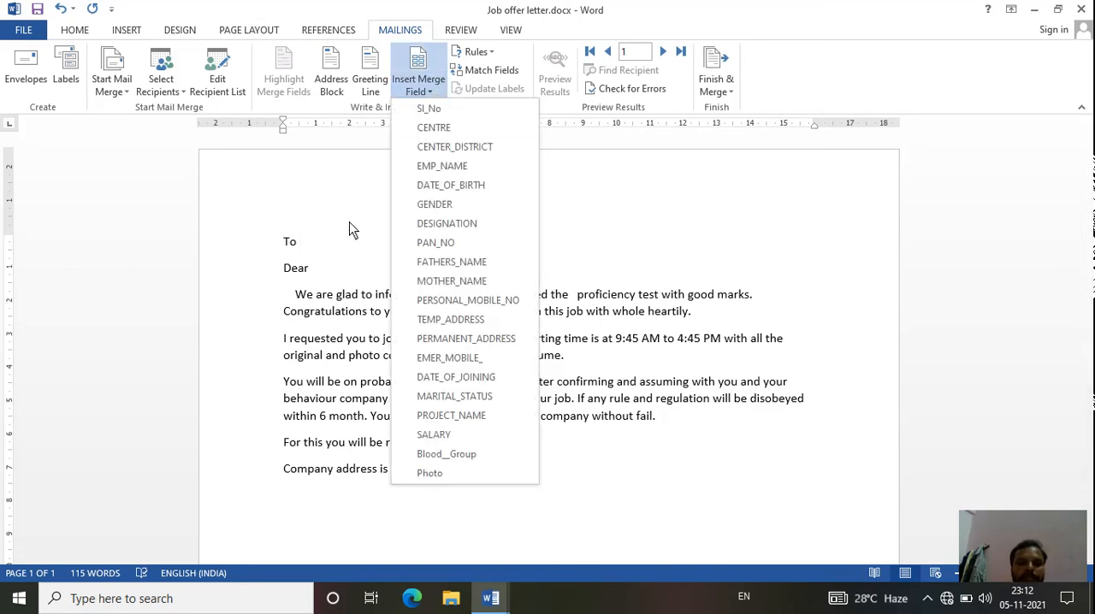
{"action": "left_click", "coordinate": [330, 260]}
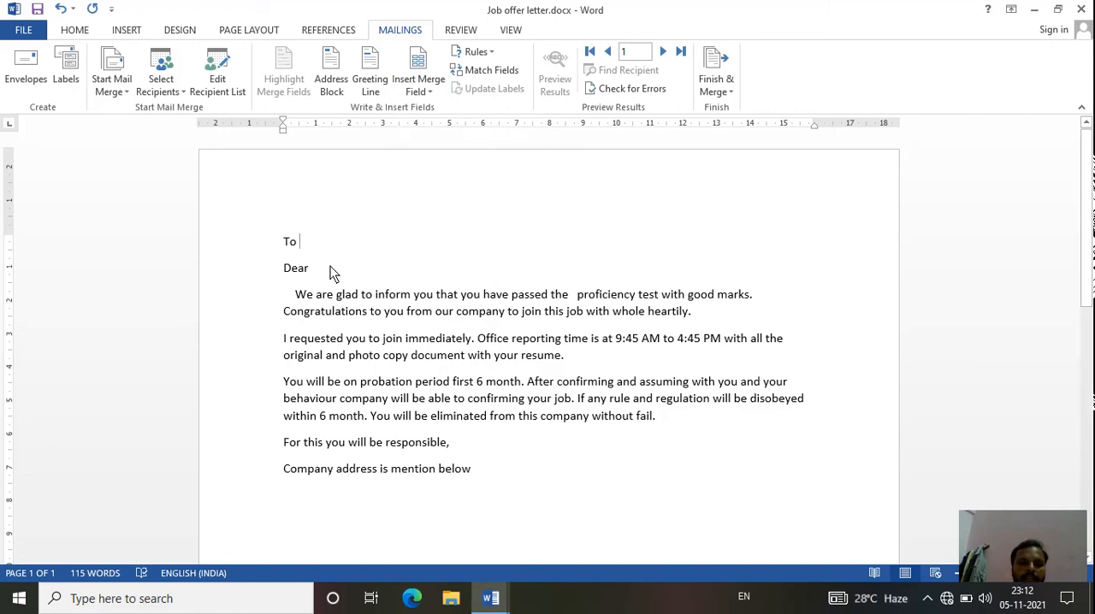
{"action": "left_click", "coordinate": [330, 263]}
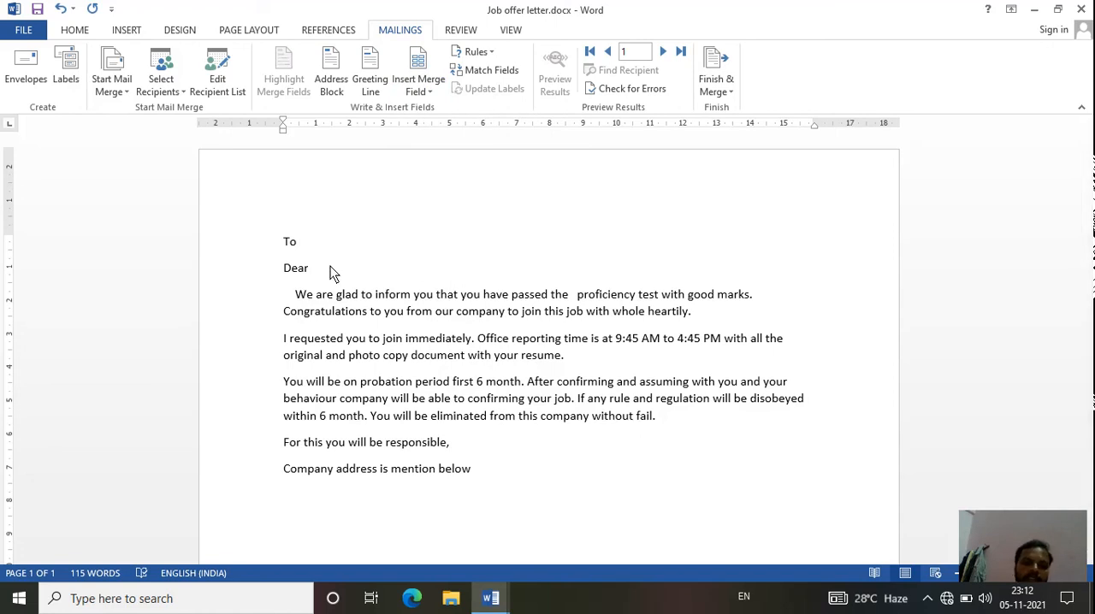
{"action": "left_click", "coordinate": [427, 94]}
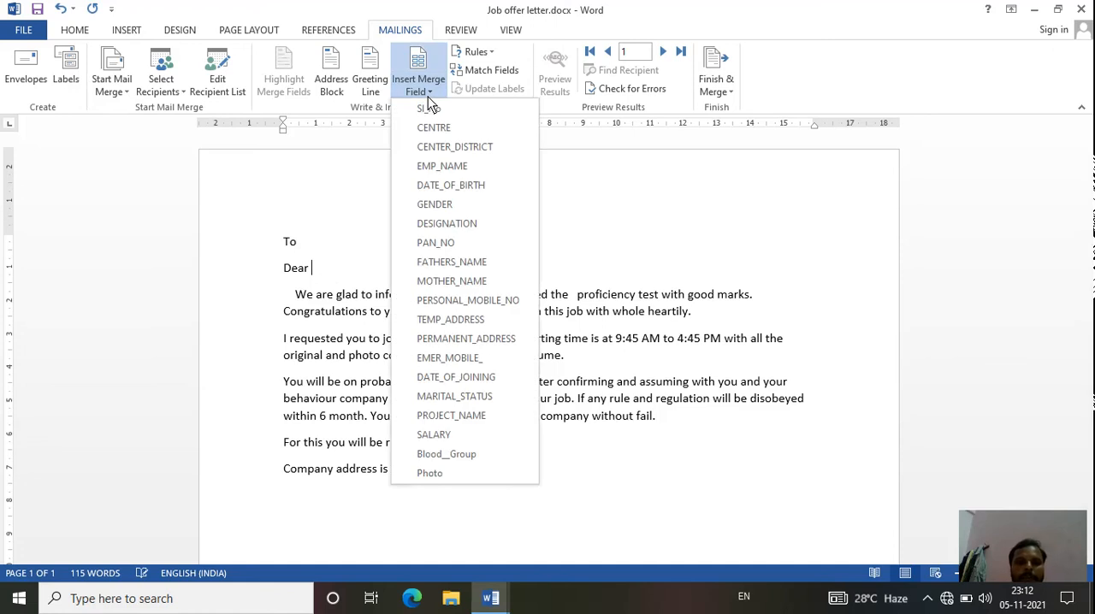
{"action": "left_click", "coordinate": [451, 168]}
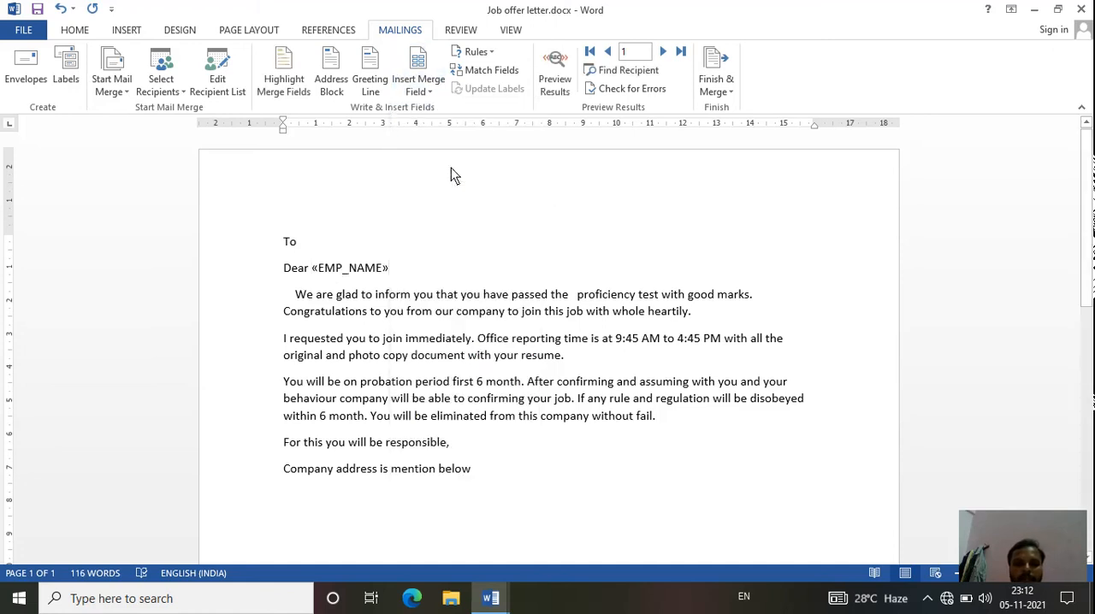
- Add the word "post" followed by the DESIGNATION merge field after "to join this job with" in the first paragraph
{"action": "left_click", "coordinate": [573, 294]}
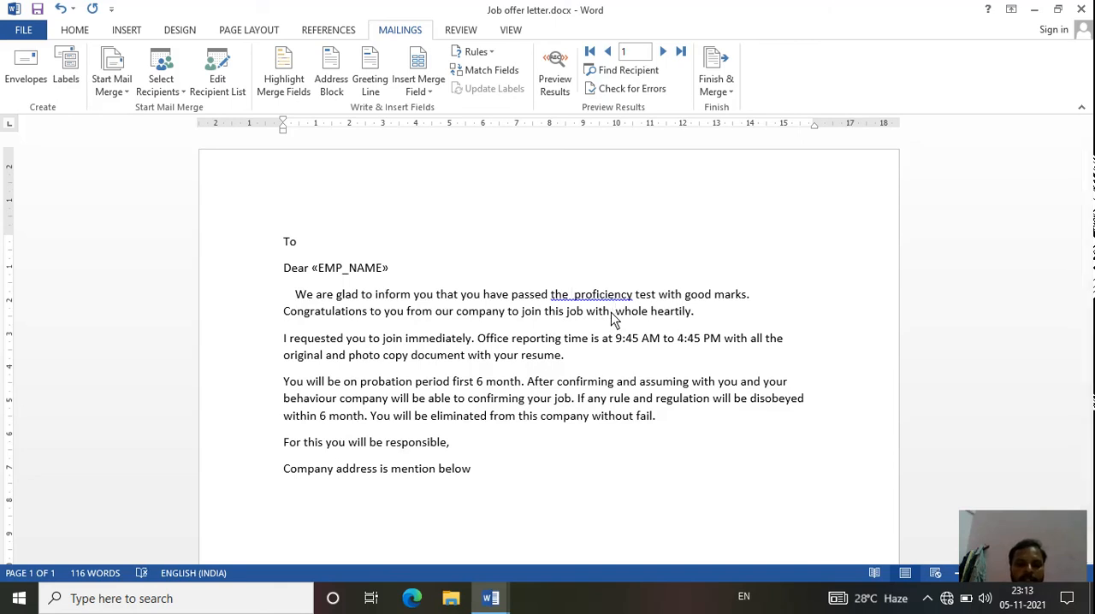
{"action": "type", "text": "post"}
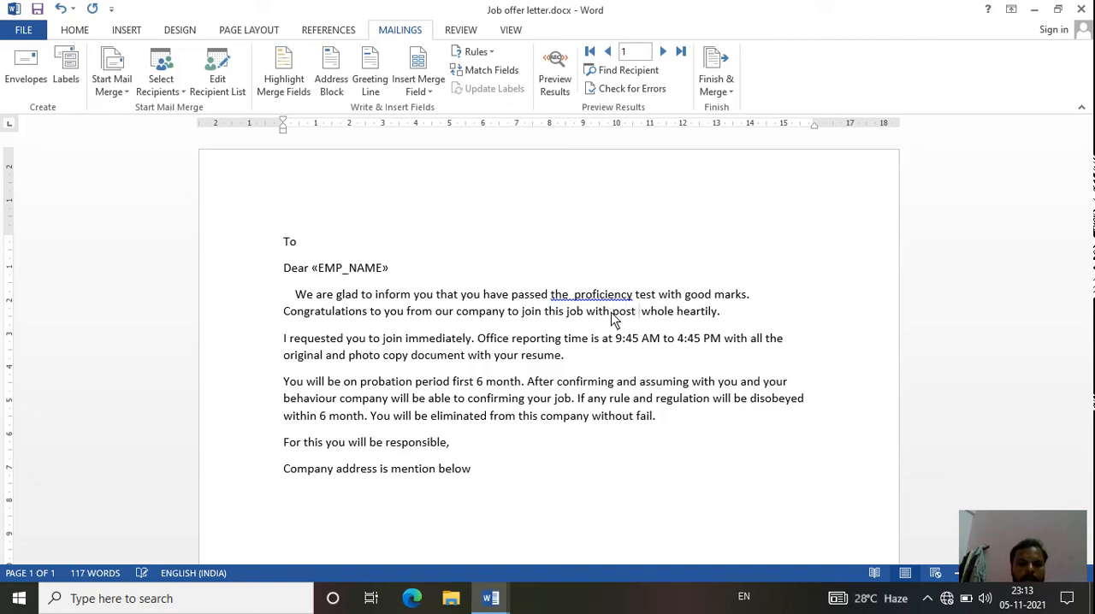
{"action": "left_click", "coordinate": [432, 92]}
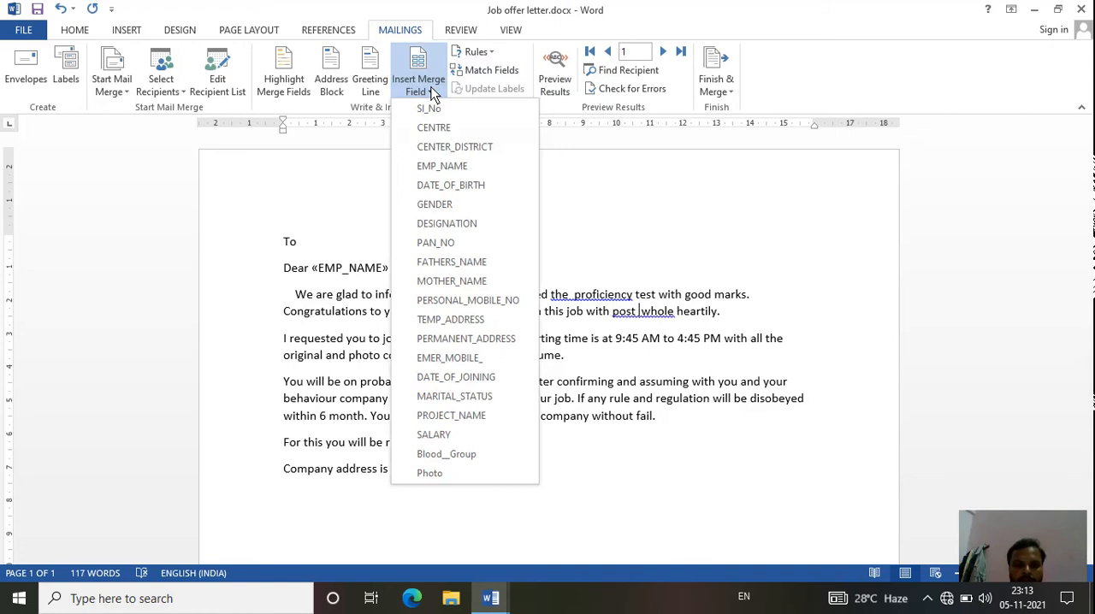
{"action": "left_click", "coordinate": [454, 226]}
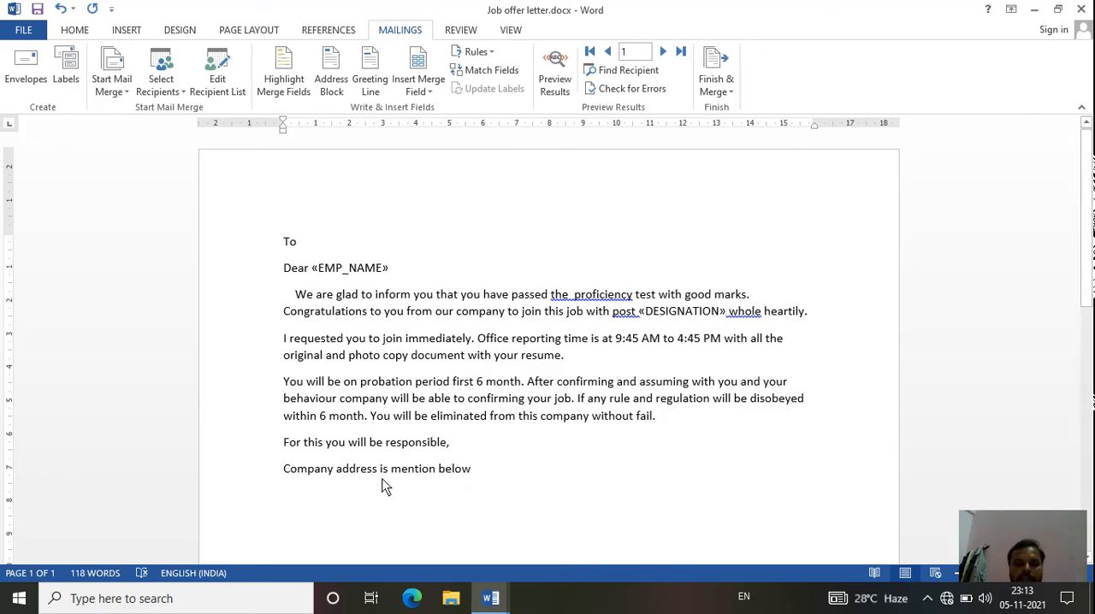
{"action": "left_click", "coordinate": [335, 500]}
{"action": "left_click", "coordinate": [431, 89]}
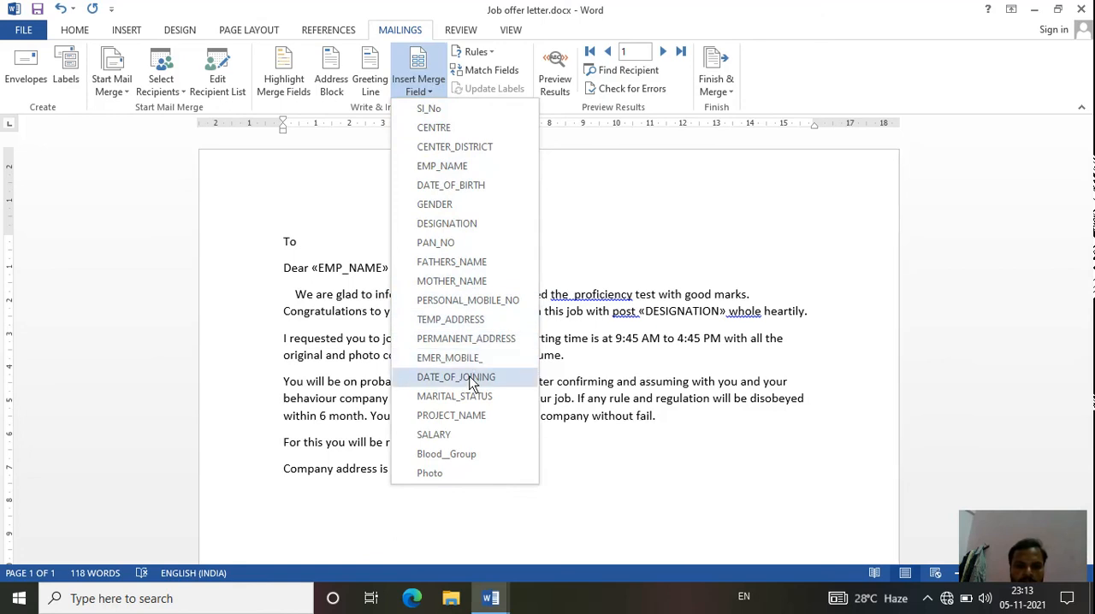
{"action": "left_click", "coordinate": [481, 521]}
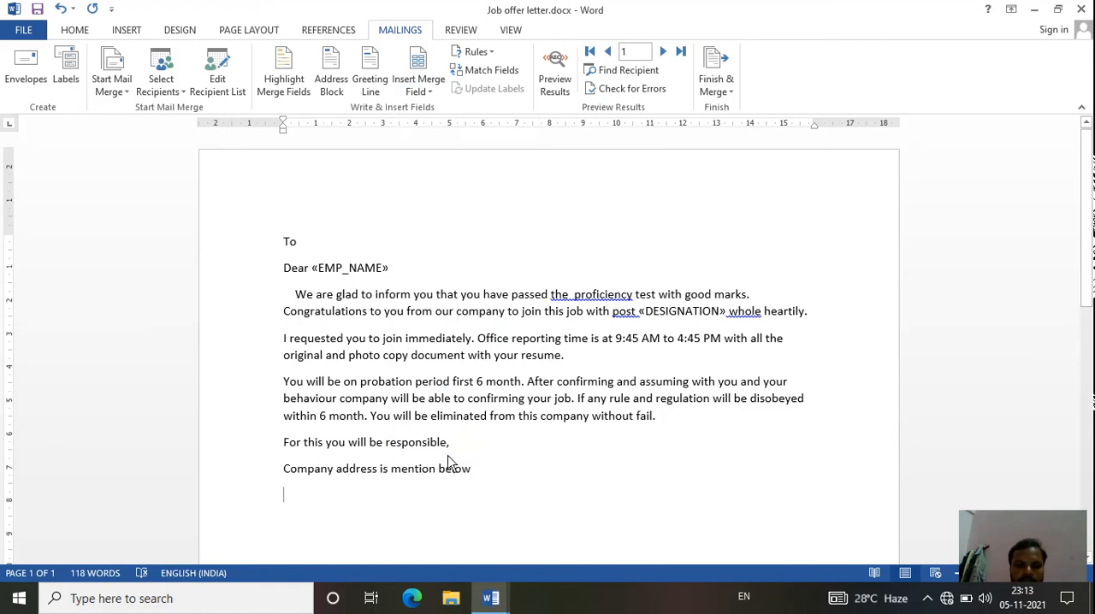
- Add a "Project name" line with the PROJECT_NAME merge field below "For this you will be responsible,"
{"action": "left_click", "coordinate": [409, 442]}
{"action": "left_click", "coordinate": [466, 448]}
{"action": "key", "text": "Return"}
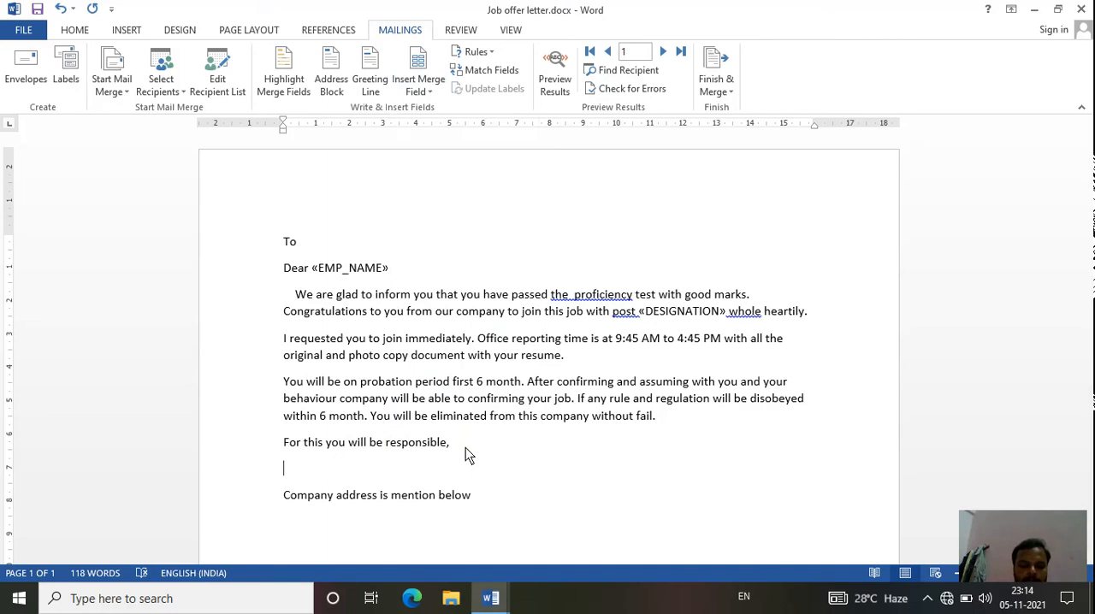
{"action": "type", "text": "Proje"}
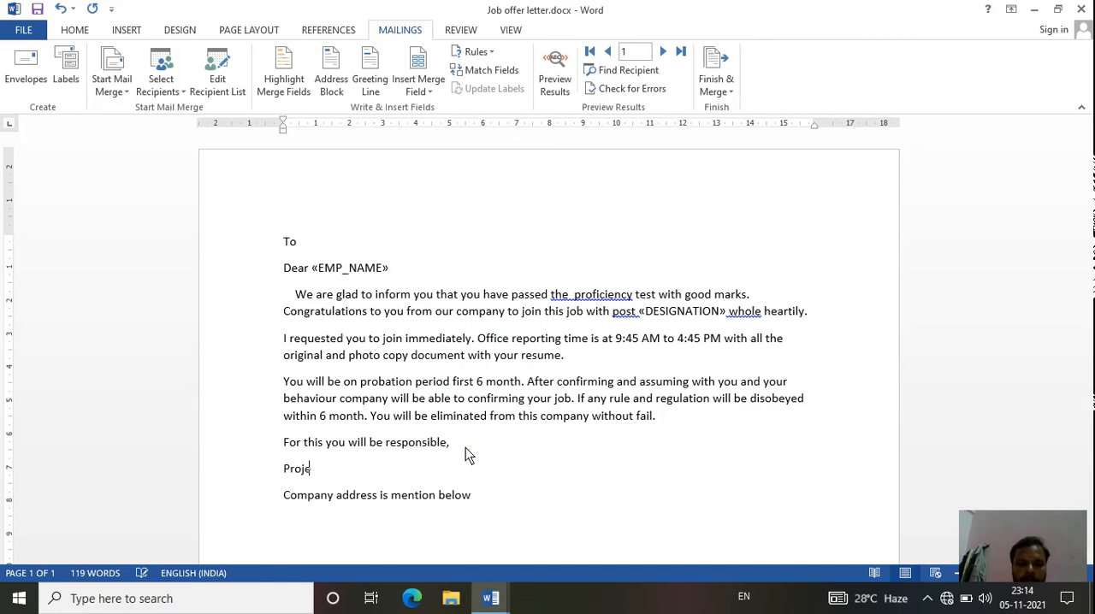
{"action": "type", "text": "ct name"}
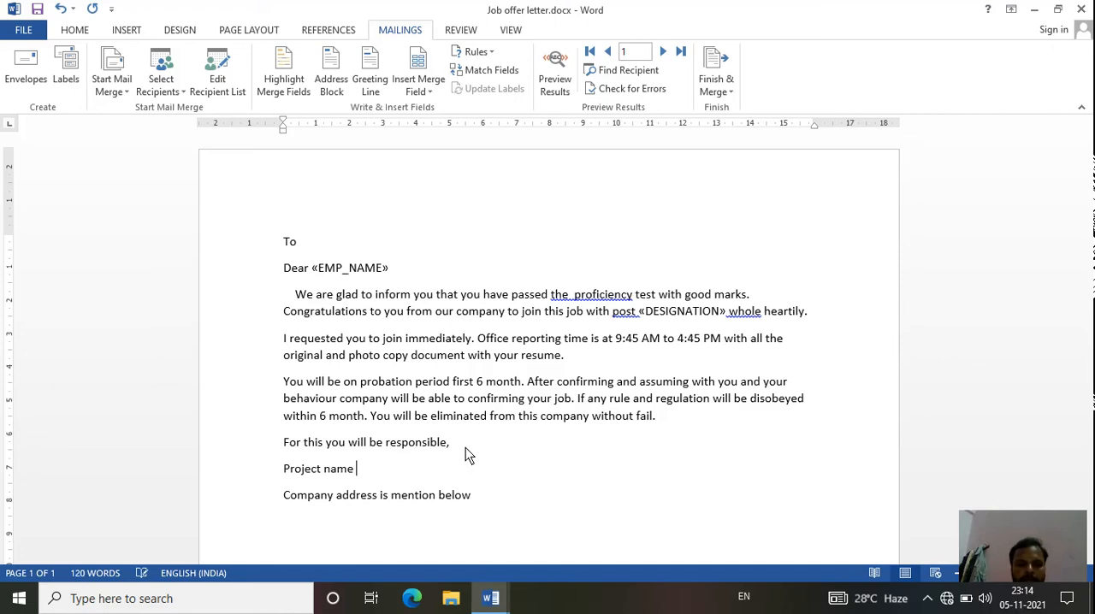
{"action": "left_click", "coordinate": [423, 91]}
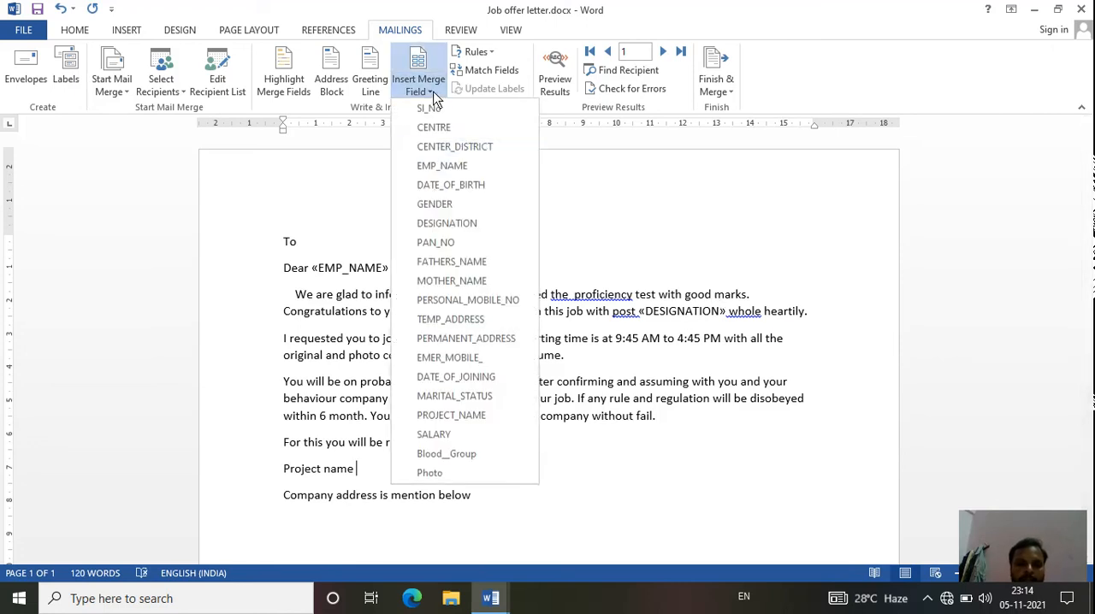
{"action": "left_click", "coordinate": [469, 415]}
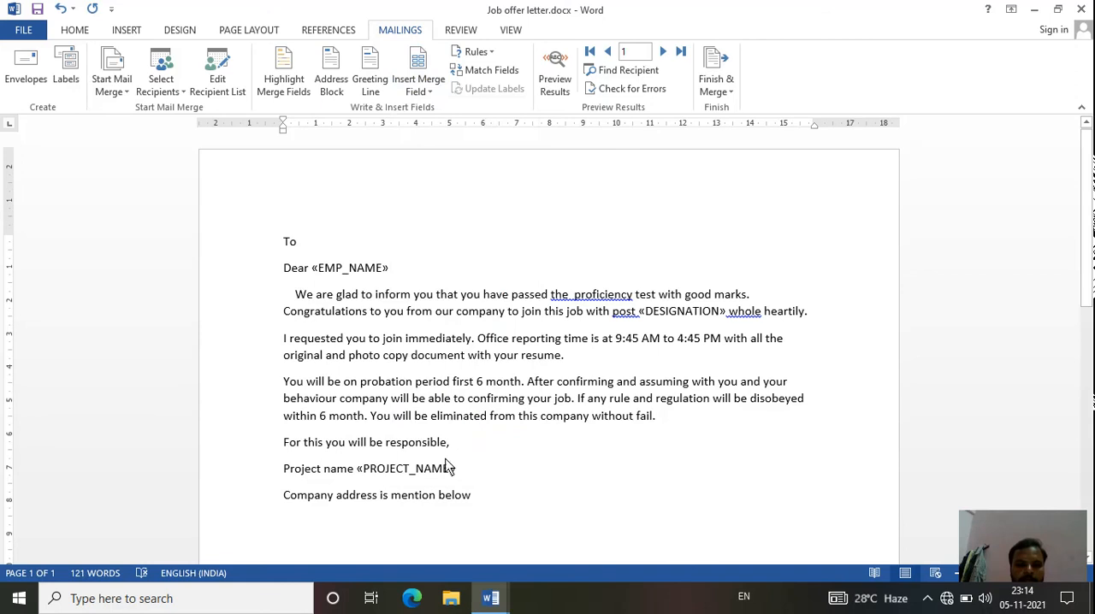
- Add an "Emp. Add." line with the PERMANENT_ADDRESS merge field below the company address line
{"action": "left_click", "coordinate": [459, 525]}
{"action": "type", "text": "Emp"}
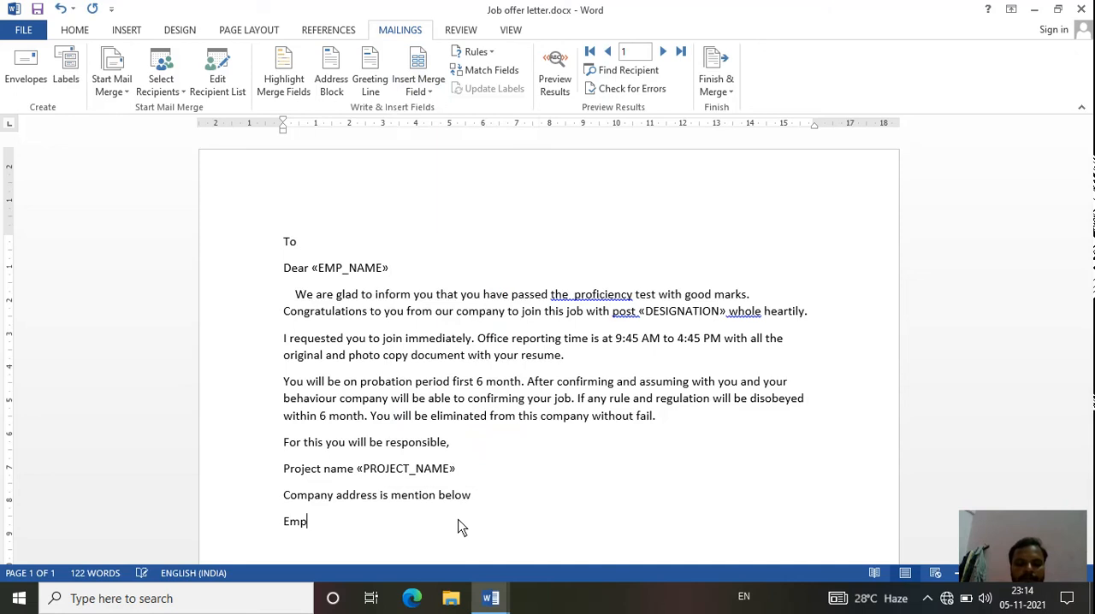
{"action": "type", "text": ". Add"}
{"action": "key", "text": "BackSpace"}
{"action": "key", "text": "BackSpace"}
{"action": "key", "text": "BackSpace"}
{"action": "type", "text": "add"}
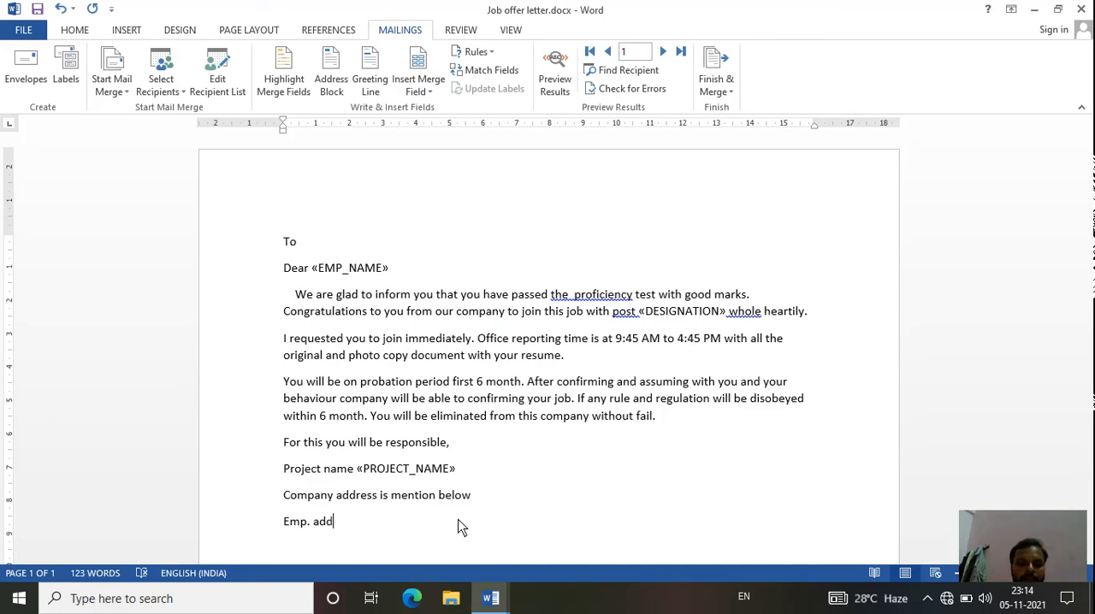
{"action": "type", "text": "."}
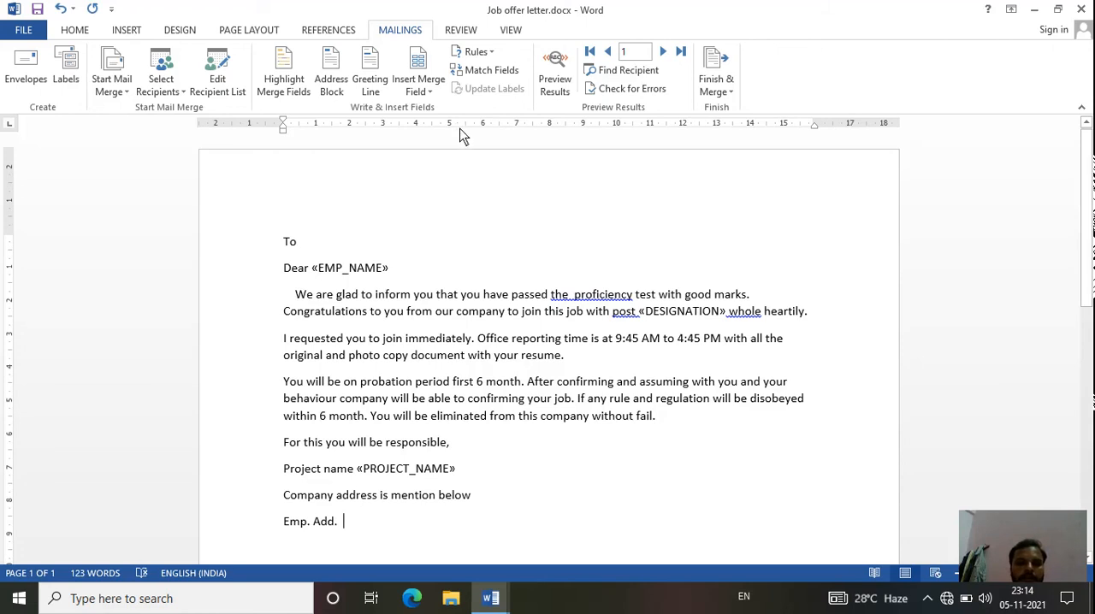
{"action": "left_click", "coordinate": [421, 94]}
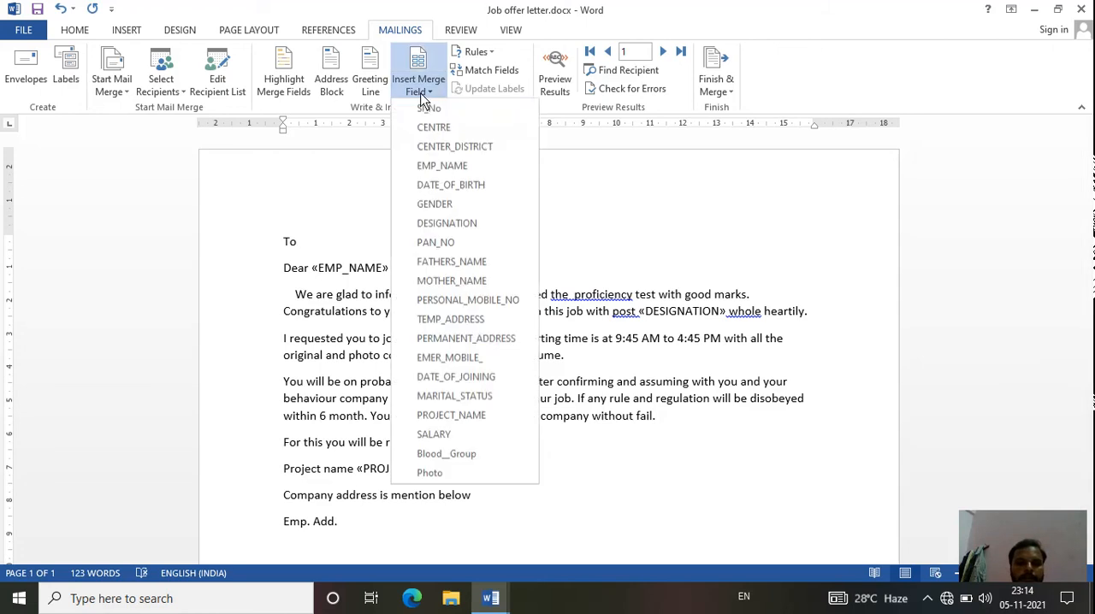
{"action": "left_click", "coordinate": [443, 343]}
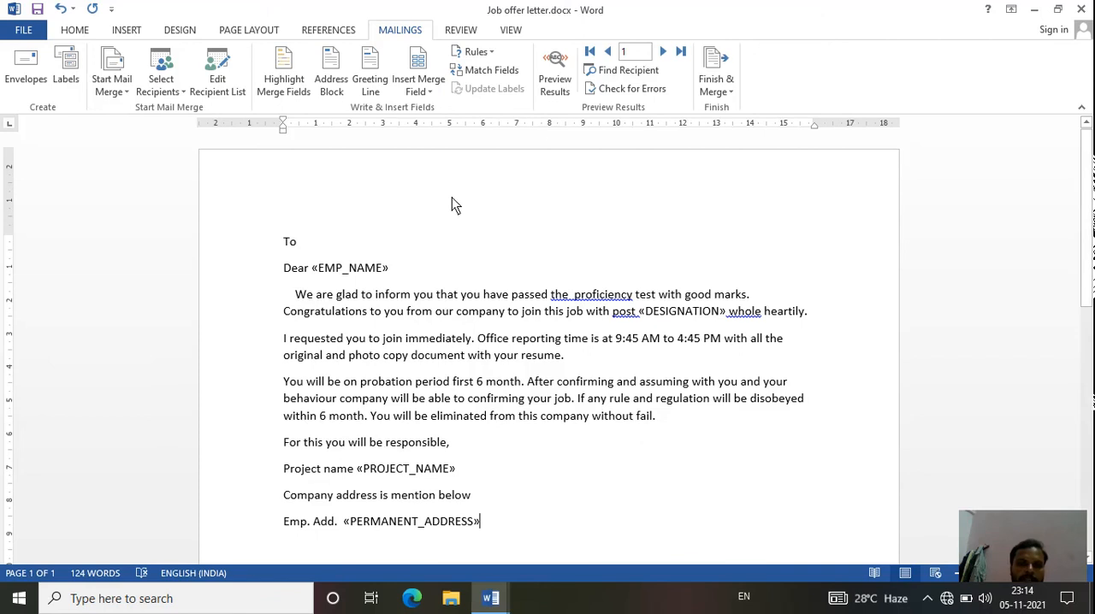
- Highlight the letter's merge fields and make the EMP_NAME field bold
{"action": "left_click", "coordinate": [282, 85]}
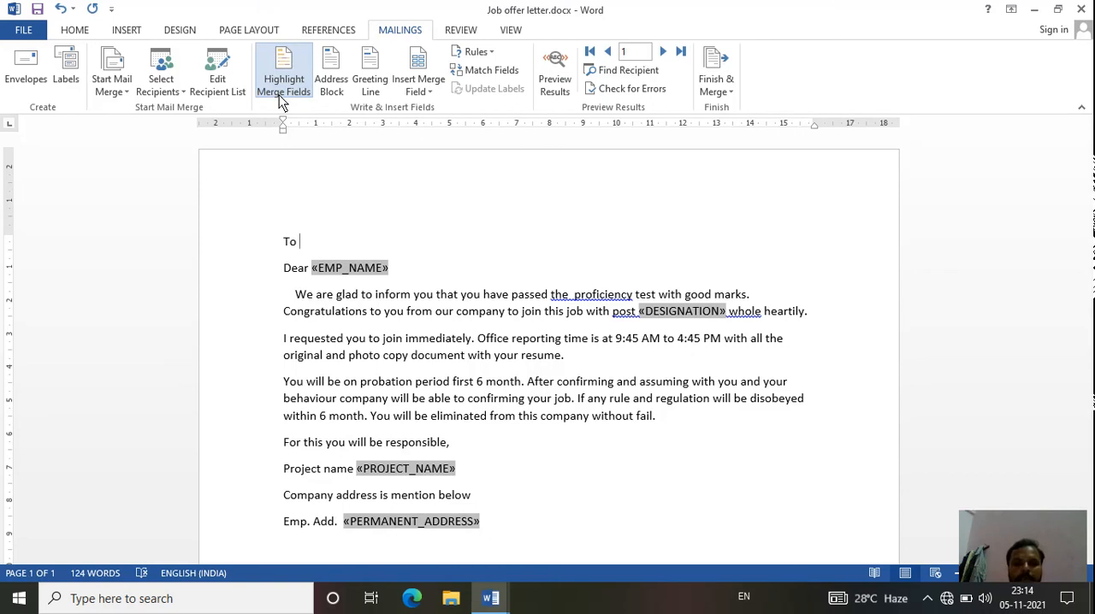
{"action": "left_click", "coordinate": [282, 101]}
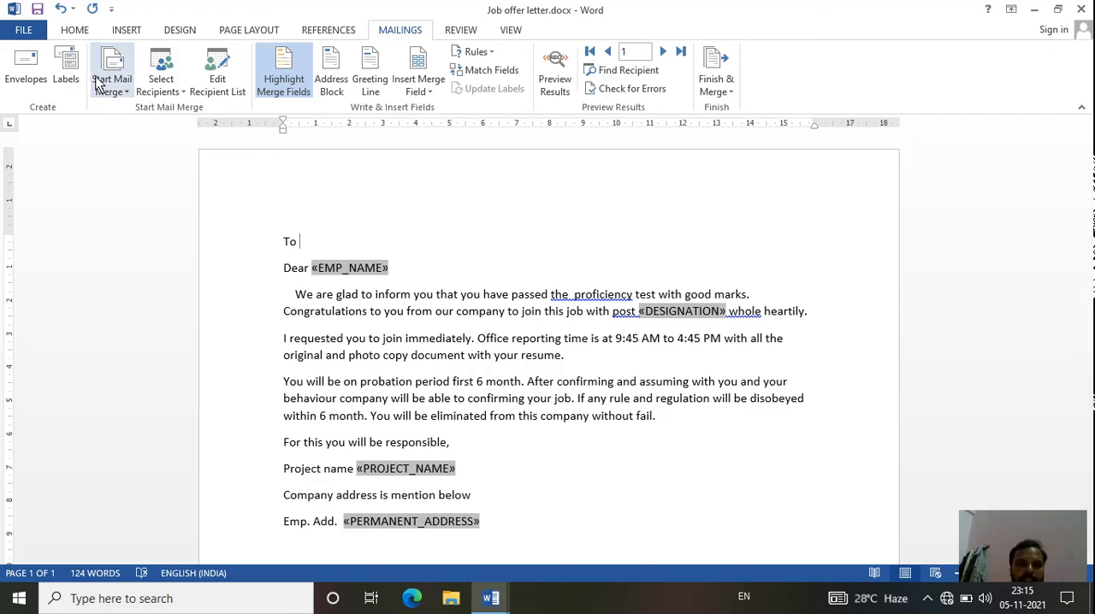
{"action": "left_click", "coordinate": [76, 31]}
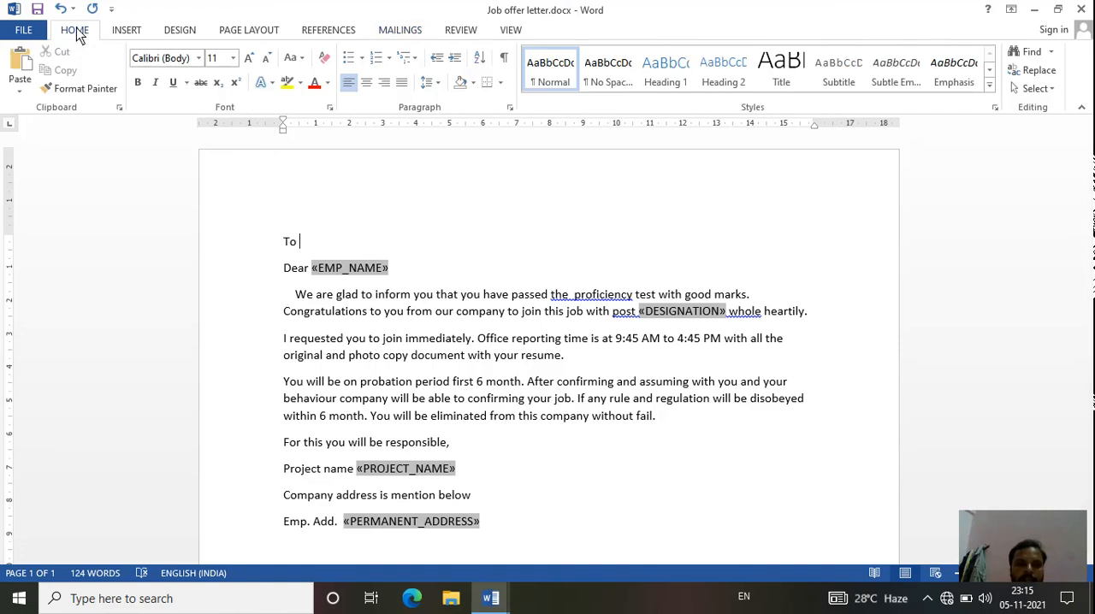
{"action": "left_click", "coordinate": [138, 83]}
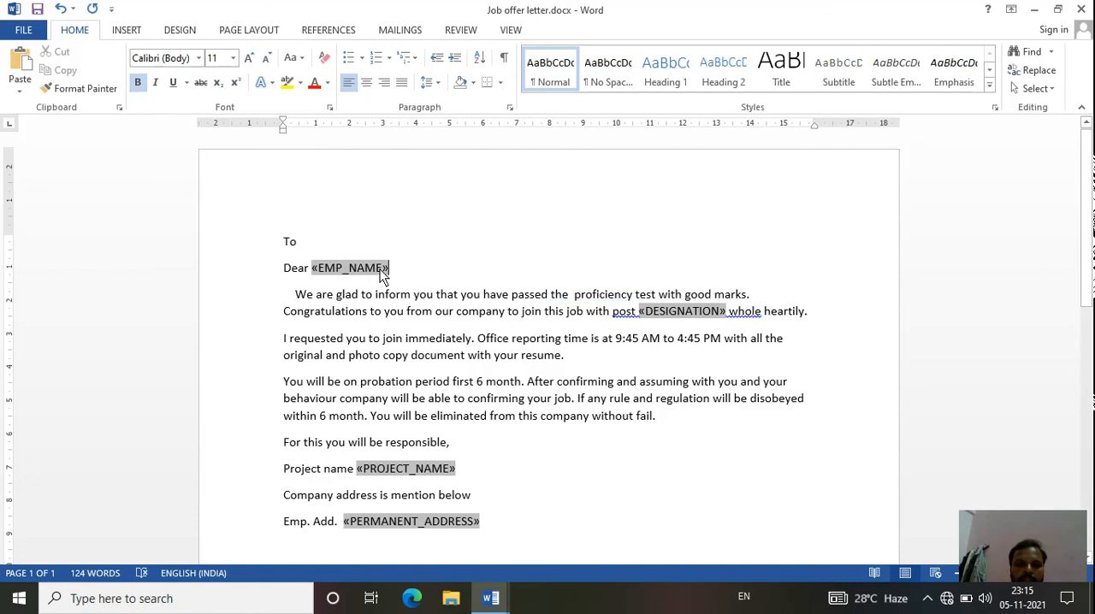
{"action": "left_click_drag", "start_coordinate": [387, 270], "coordinate": [313, 270]}
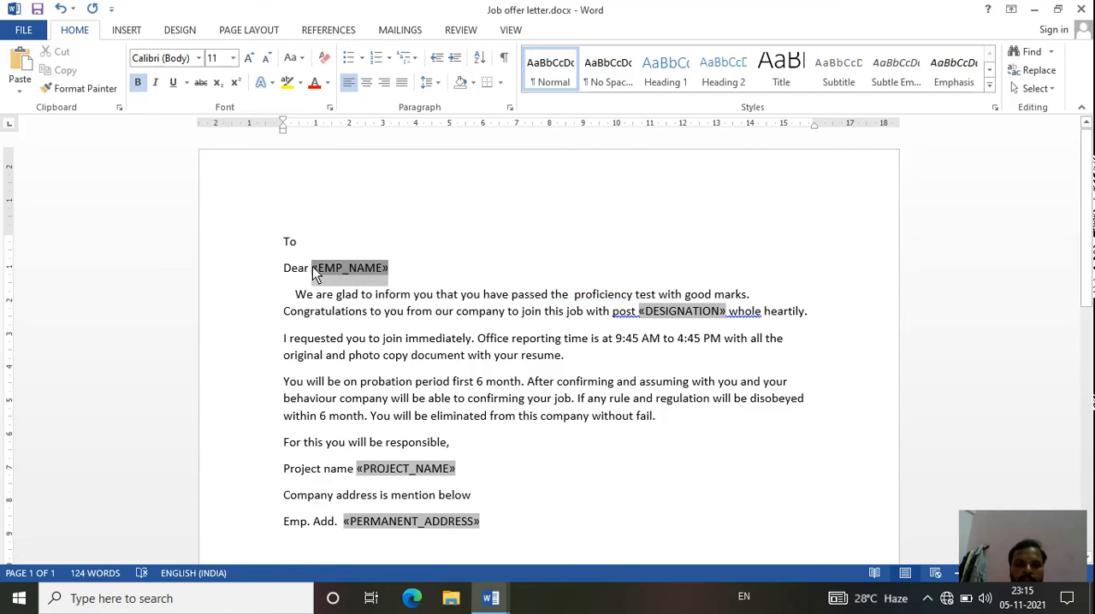
{"action": "left_click", "coordinate": [138, 83]}
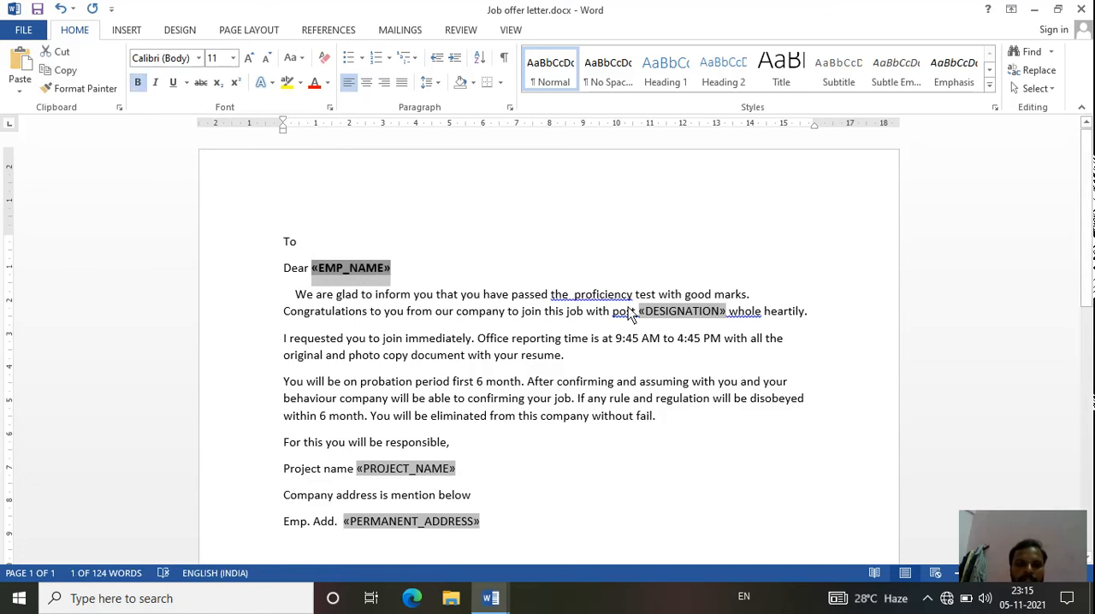
- Make the DESIGNATION, PROJECT_NAME and PERMANENT_ADDRESS merge fields bold
{"action": "left_click_drag", "start_coordinate": [648, 318], "coordinate": [723, 323]}
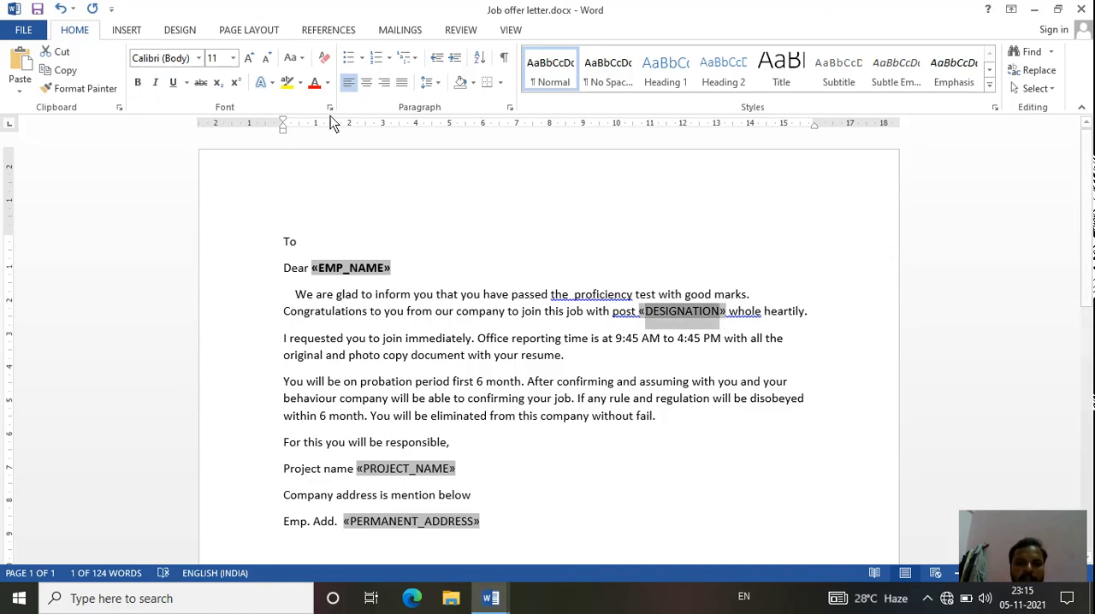
{"action": "left_click", "coordinate": [134, 87]}
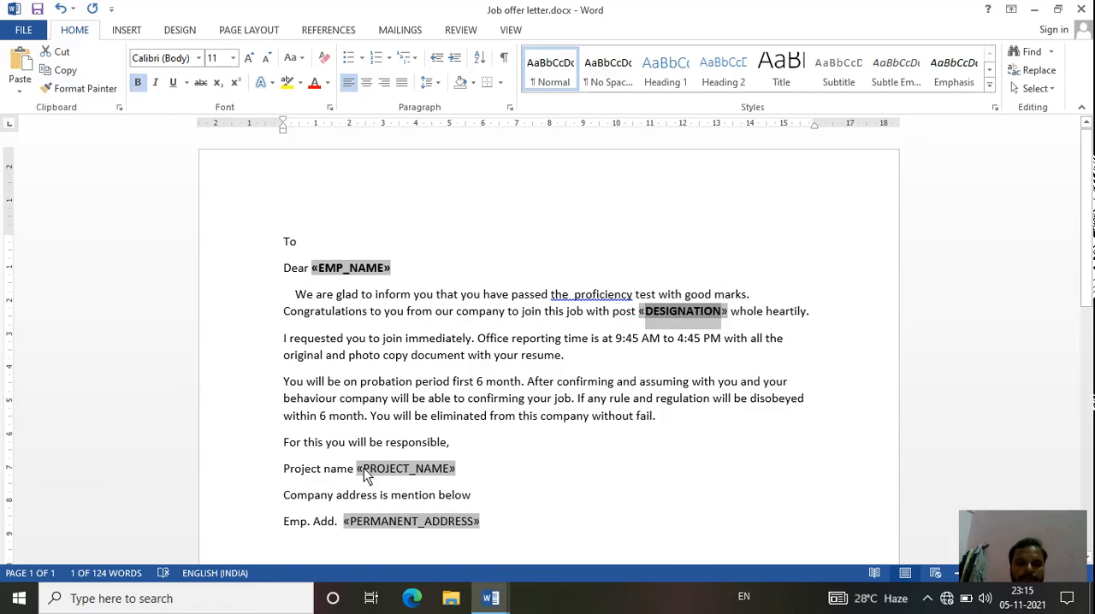
{"action": "left_click_drag", "start_coordinate": [363, 468], "coordinate": [451, 470]}
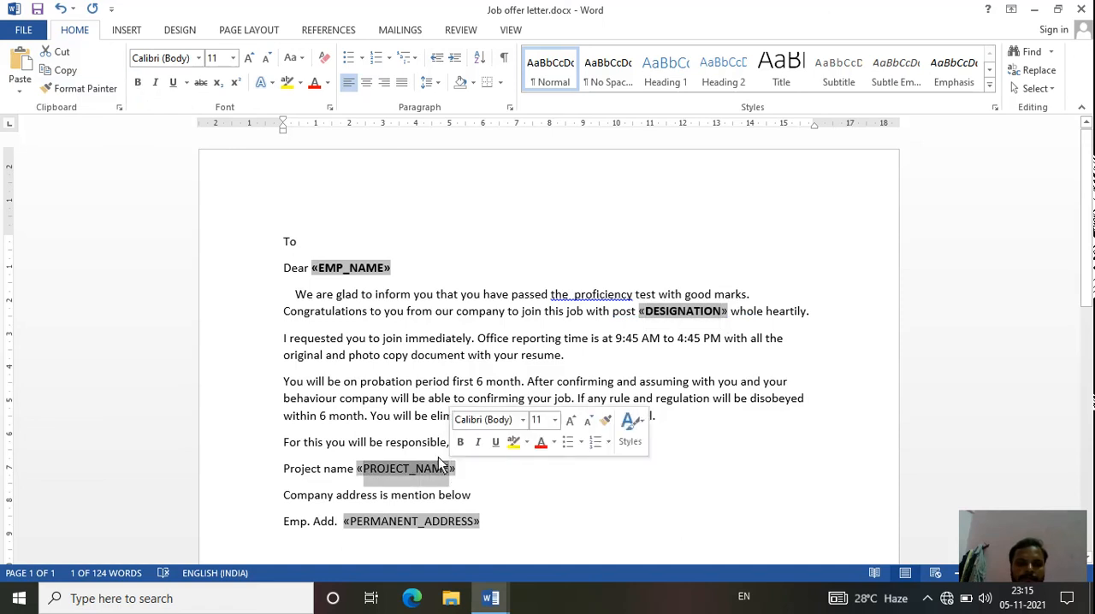
{"action": "left_click", "coordinate": [140, 81]}
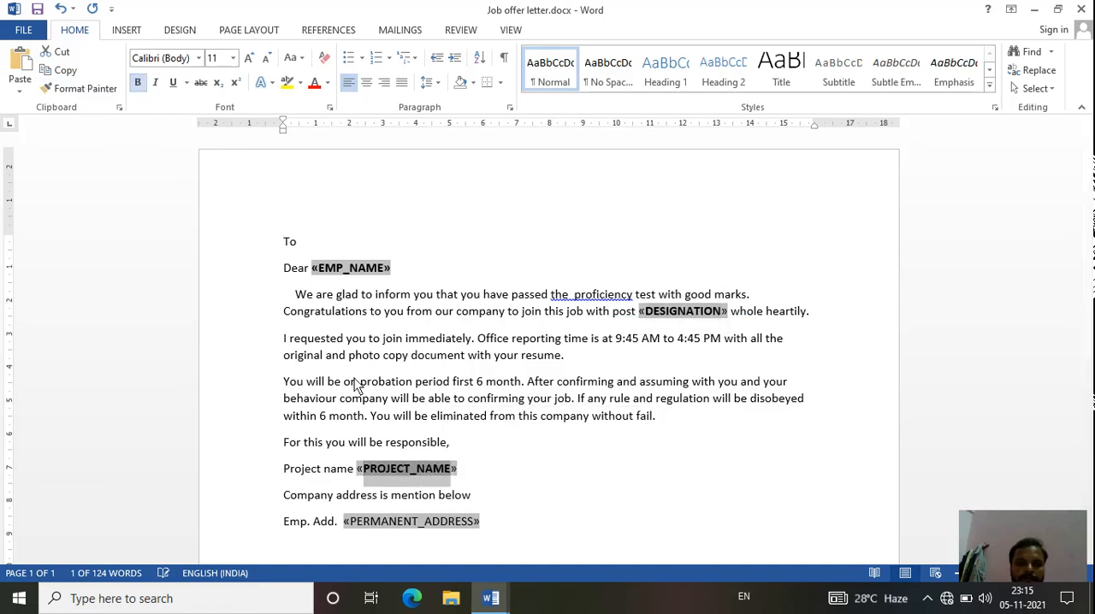
{"action": "left_click_drag", "start_coordinate": [351, 523], "coordinate": [475, 524]}
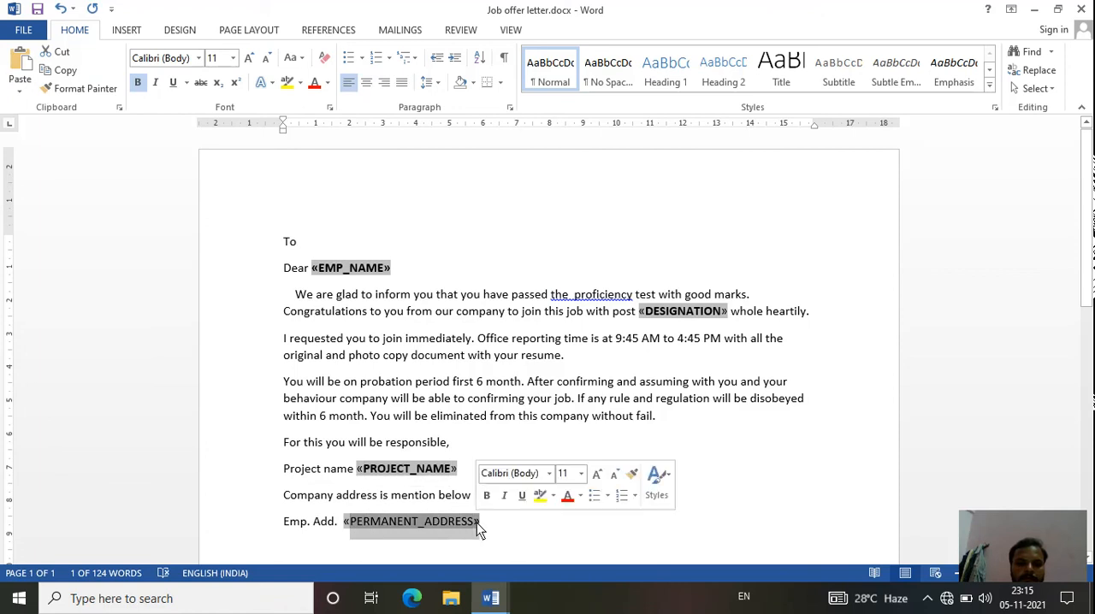
{"action": "left_click", "coordinate": [137, 82]}
{"action": "left_click", "coordinate": [553, 445]}
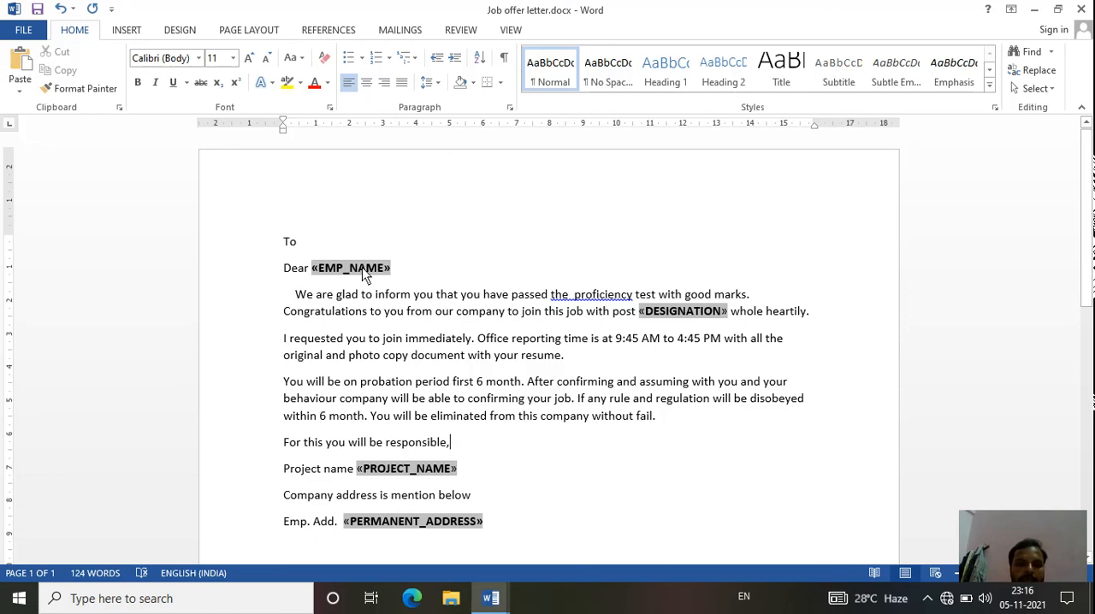
- Preview the job offer letter with the first recipient's data filled into the merge fields, down to the address lines
{"action": "left_click", "coordinate": [393, 34]}
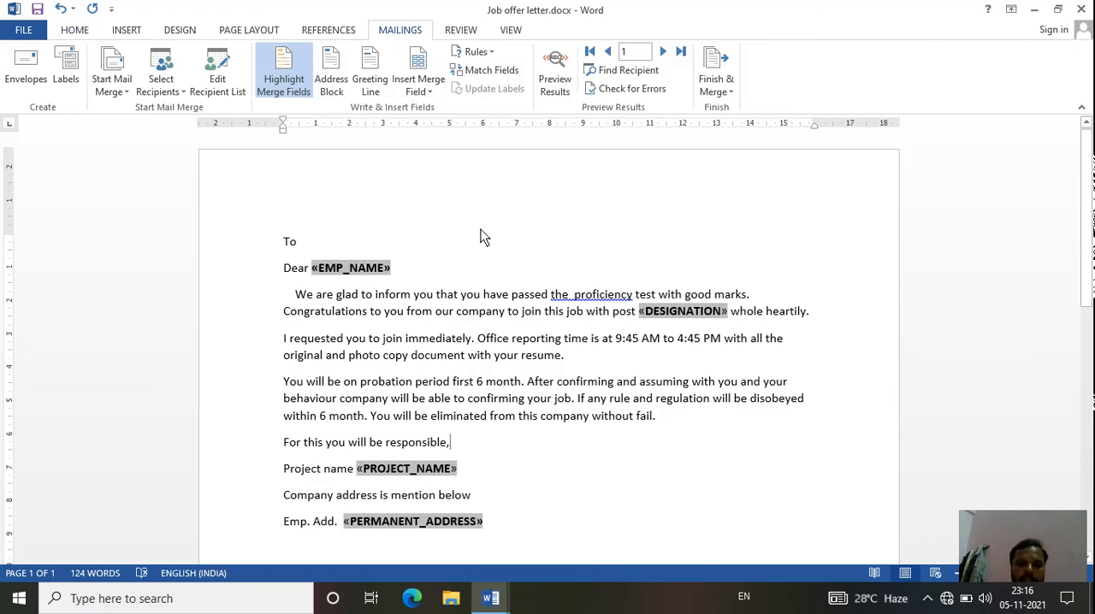
{"action": "left_click", "coordinate": [552, 85]}
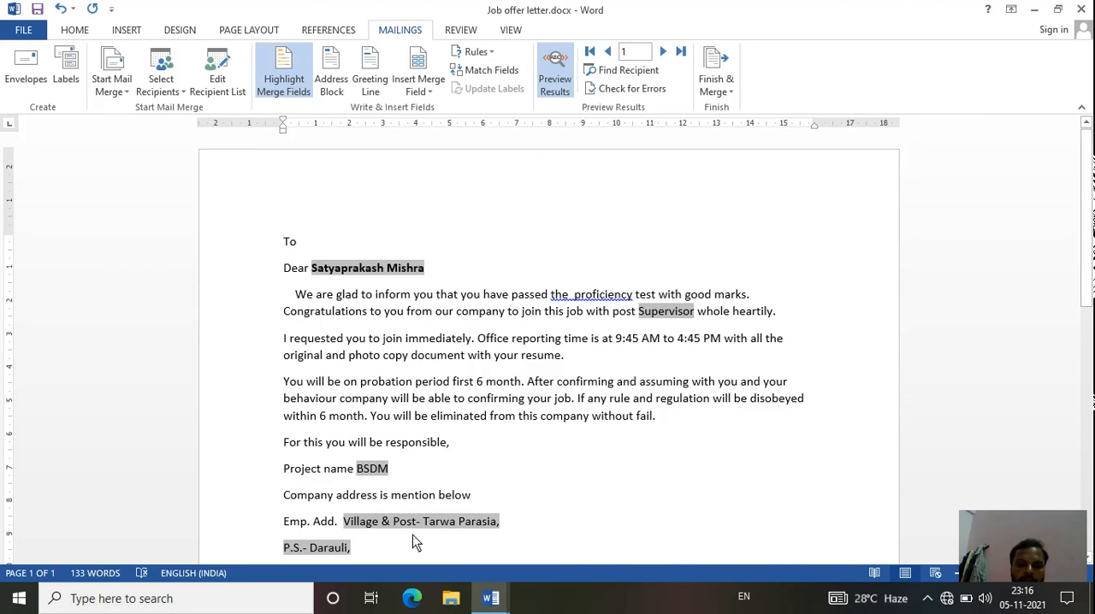
{"action": "left_click_drag", "start_coordinate": [1089, 254], "coordinate": [1090, 288]}
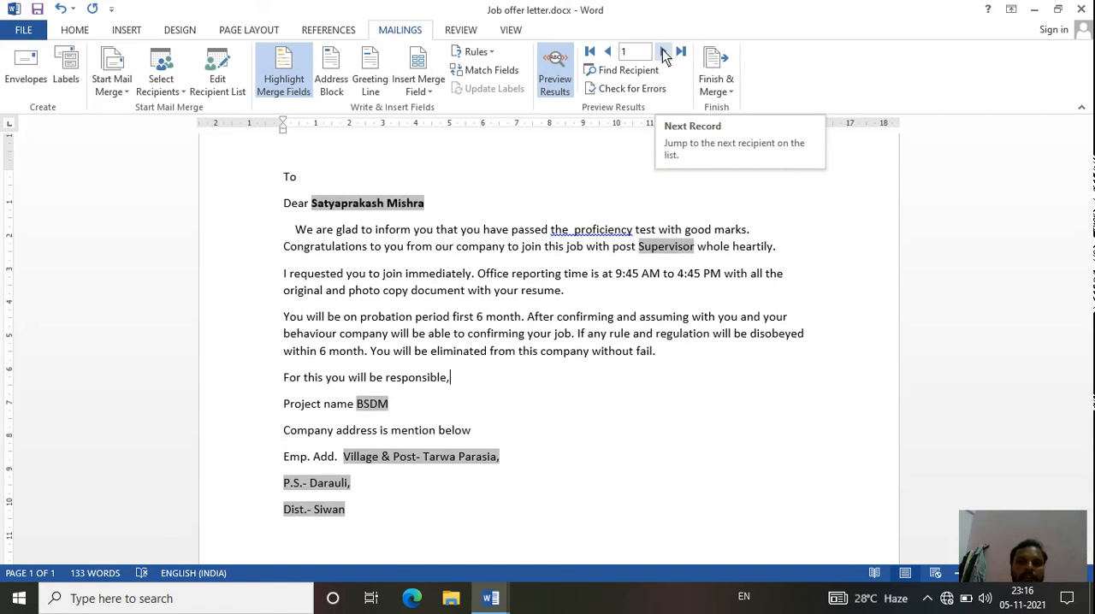
- Browse the previewed letters record by record forward to recipient 6 and back to recipient 4
{"action": "left_click", "coordinate": [665, 52]}
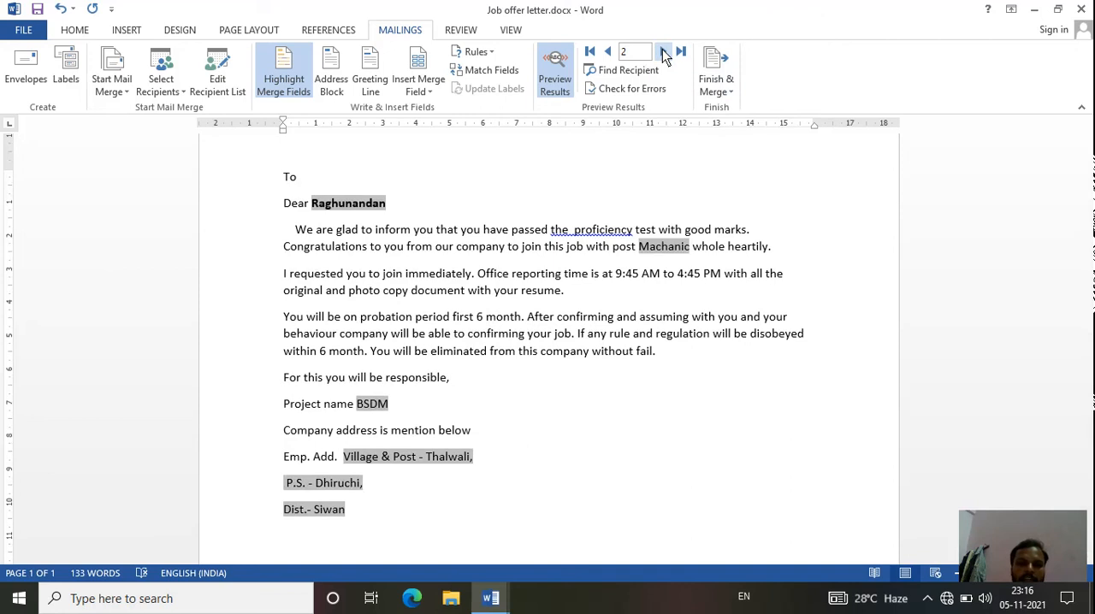
{"action": "left_click", "coordinate": [664, 52]}
{"action": "left_click", "coordinate": [664, 52]}
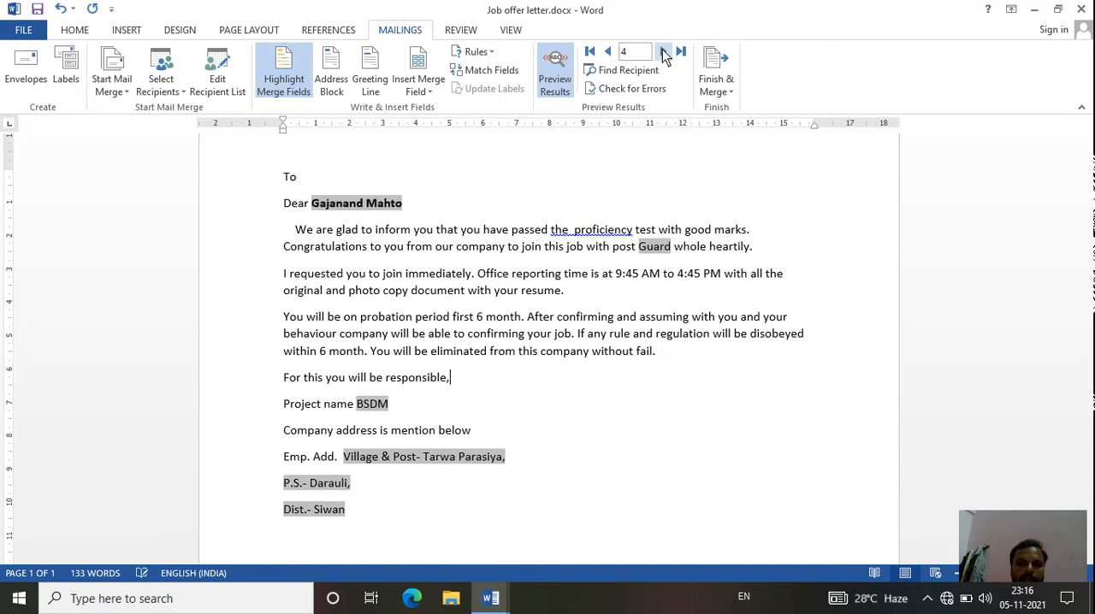
{"action": "left_click", "coordinate": [664, 53]}
{"action": "left_click", "coordinate": [665, 52]}
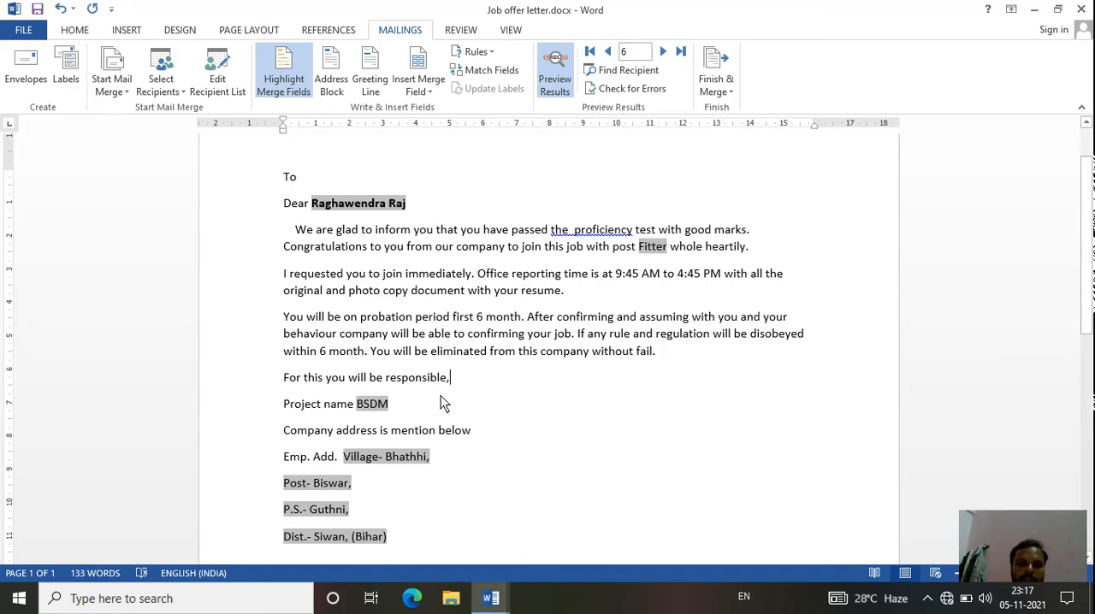
{"action": "left_click", "coordinate": [615, 53]}
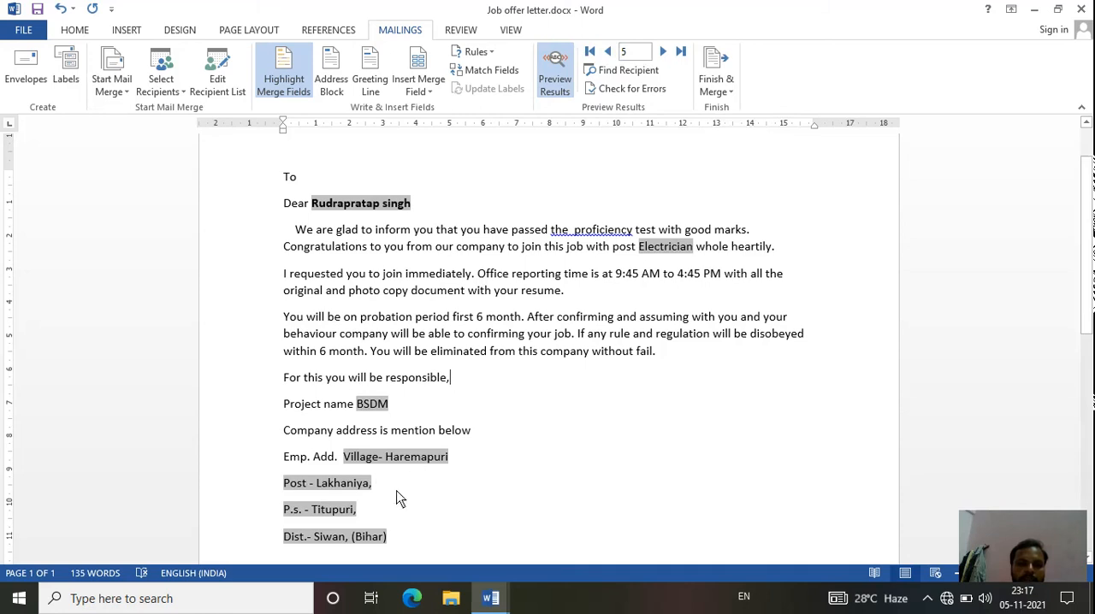
{"action": "left_click", "coordinate": [609, 52]}
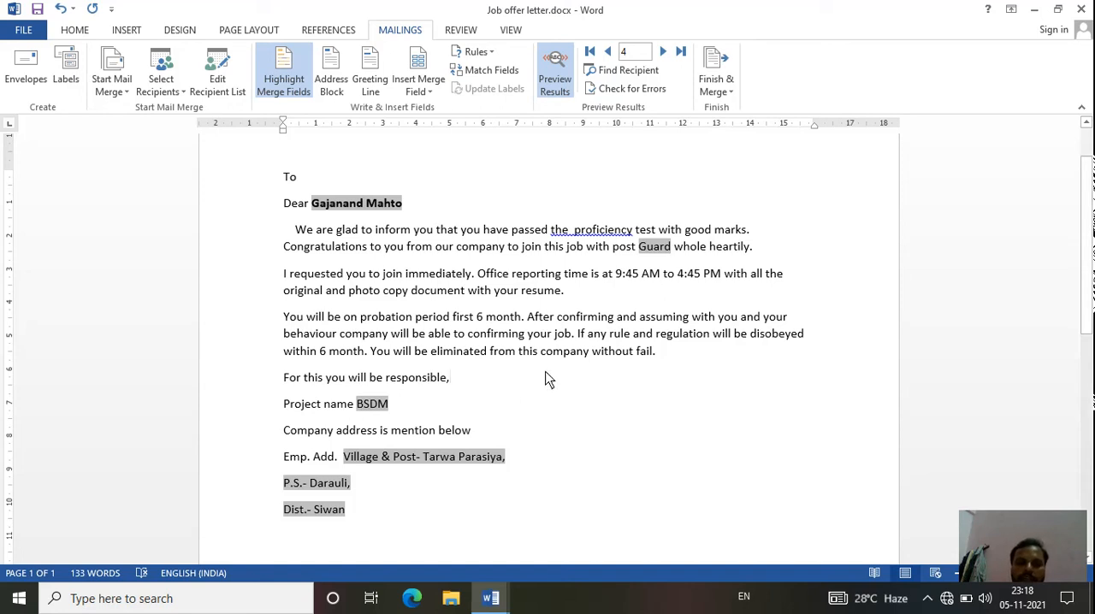
{"action": "left_click", "coordinate": [1026, 563]}
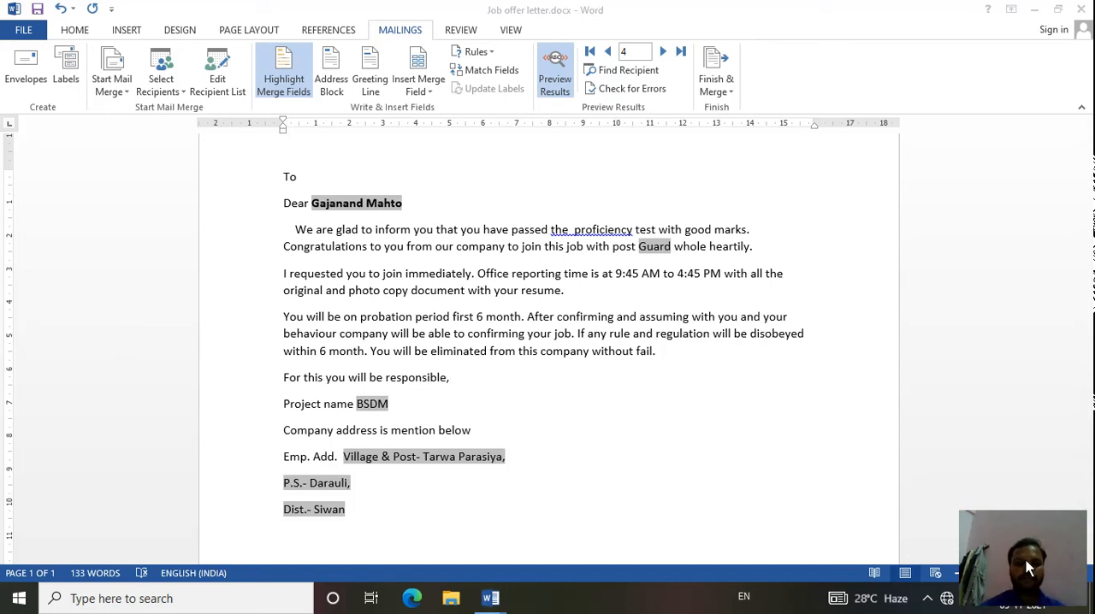